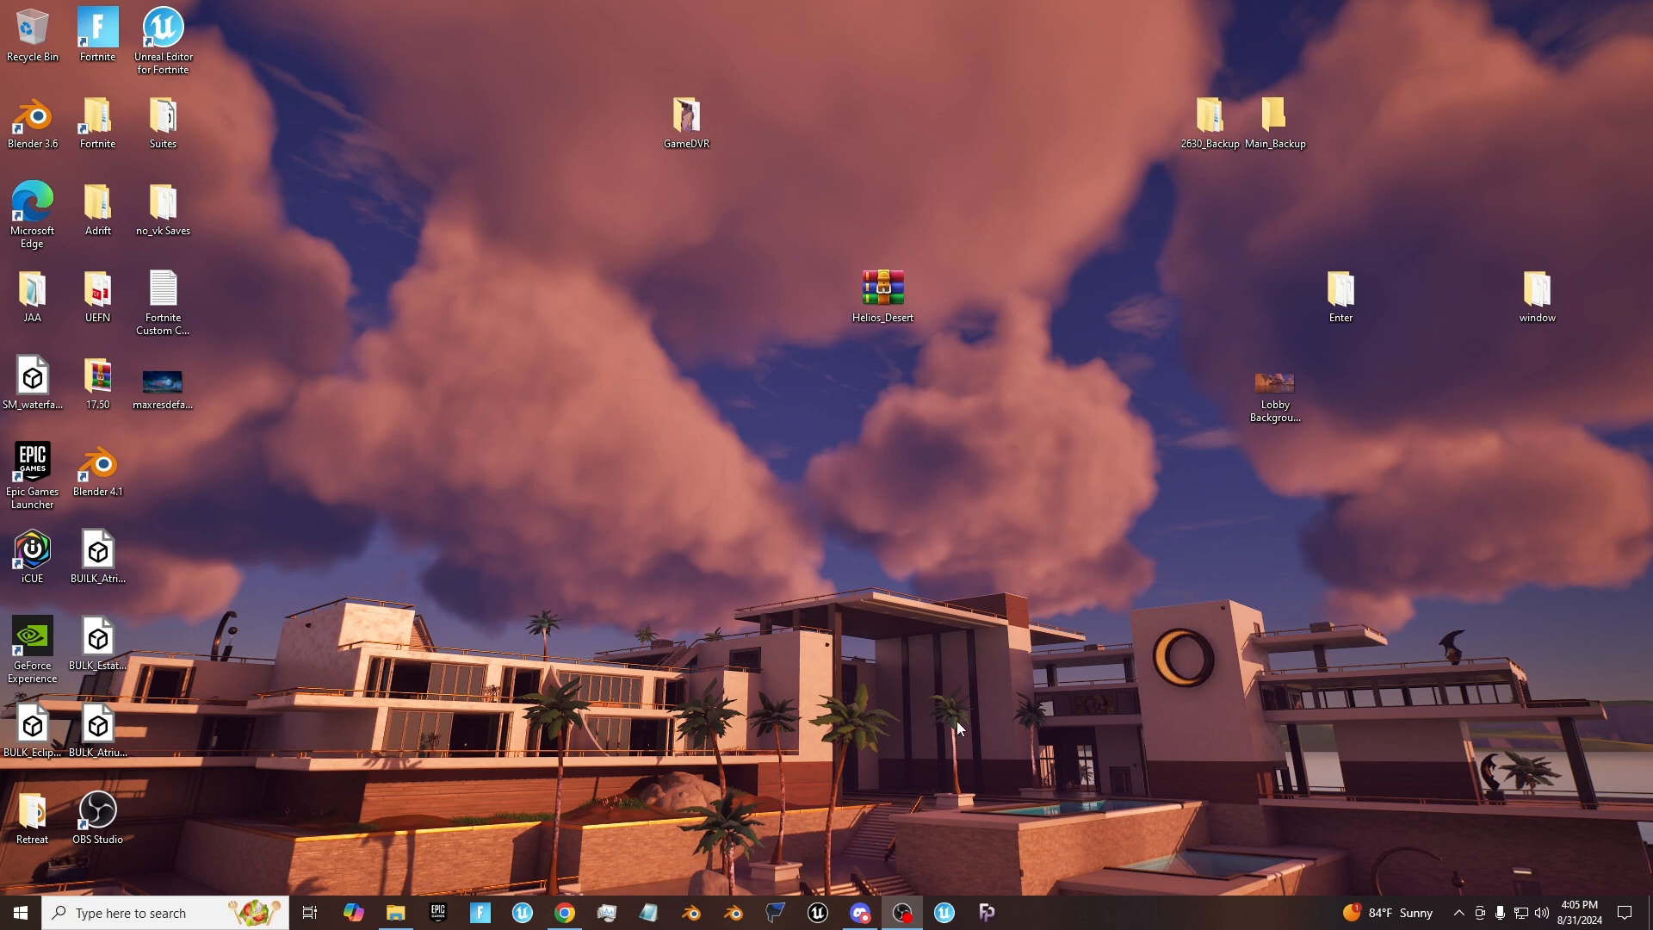
# Step: Switch to Discord, open the Sanguine Suites post in the downloads channel, and follow its Google Drive link
pyautogui.click(851, 856)
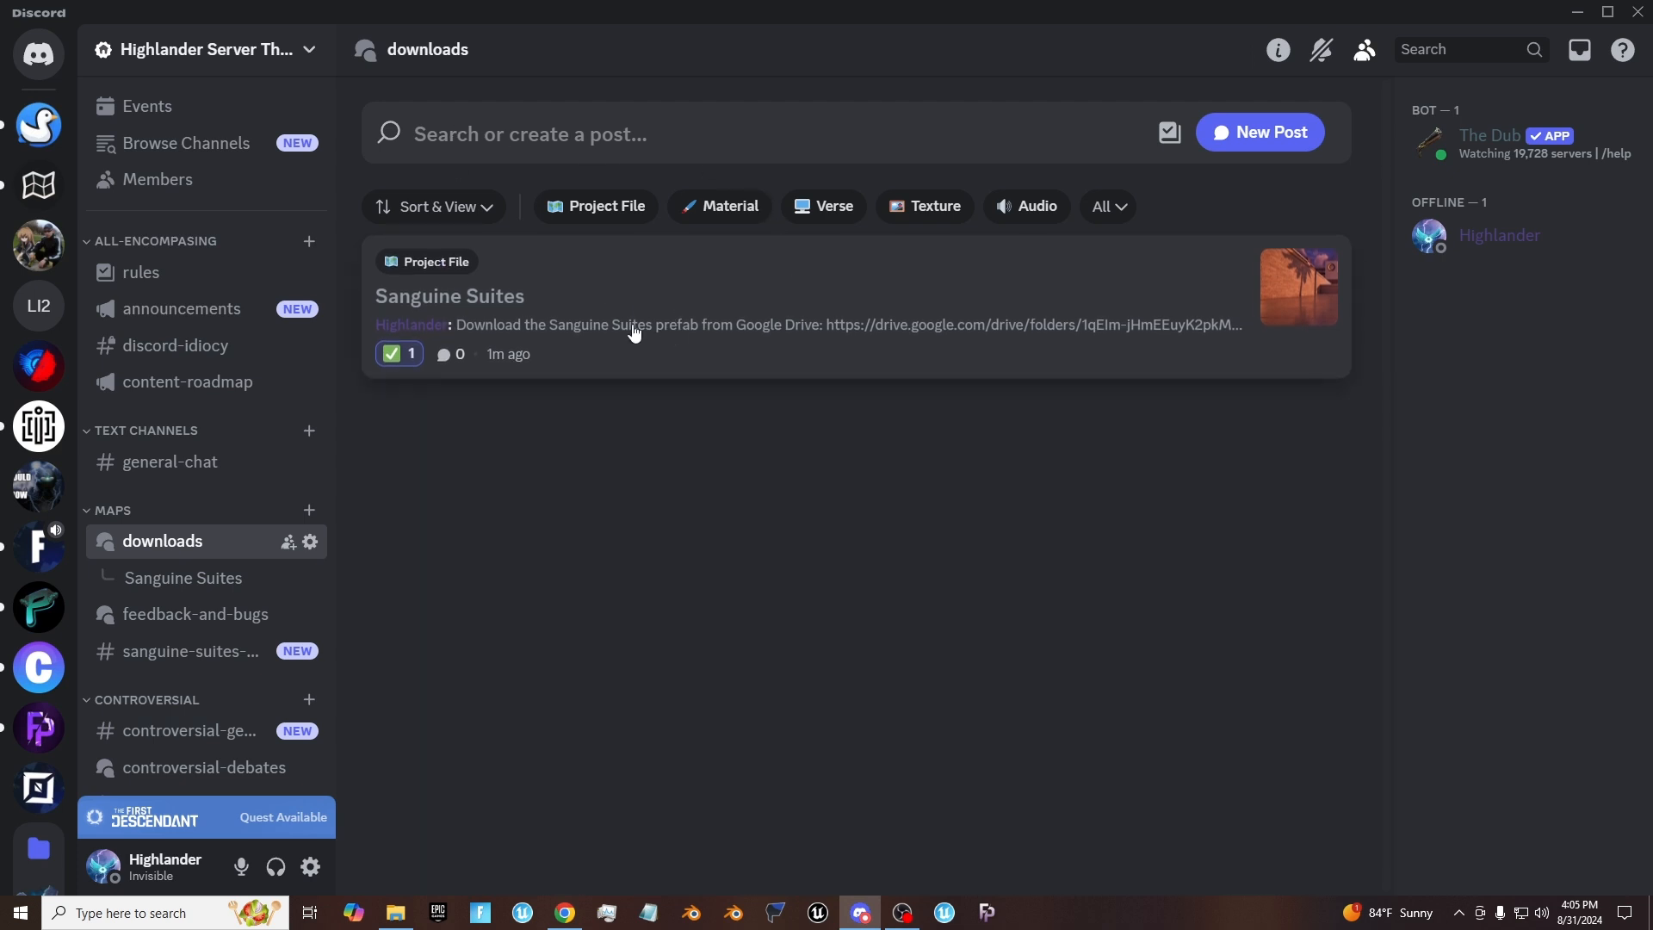
pyautogui.click(594, 321)
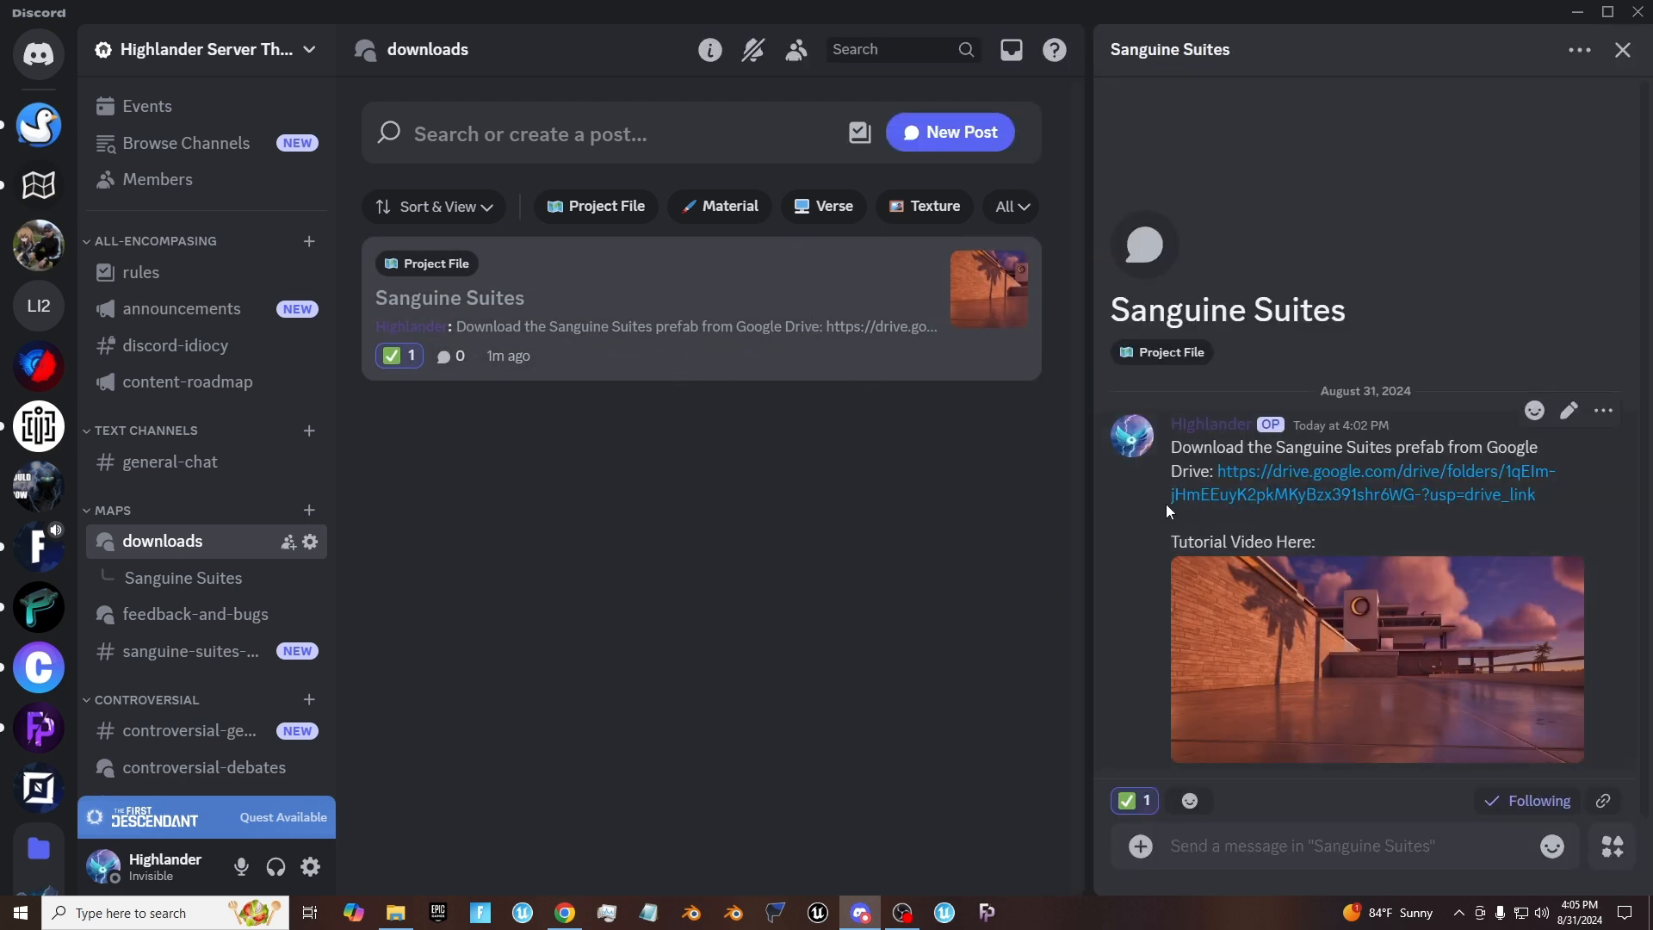
pyautogui.click(1207, 492)
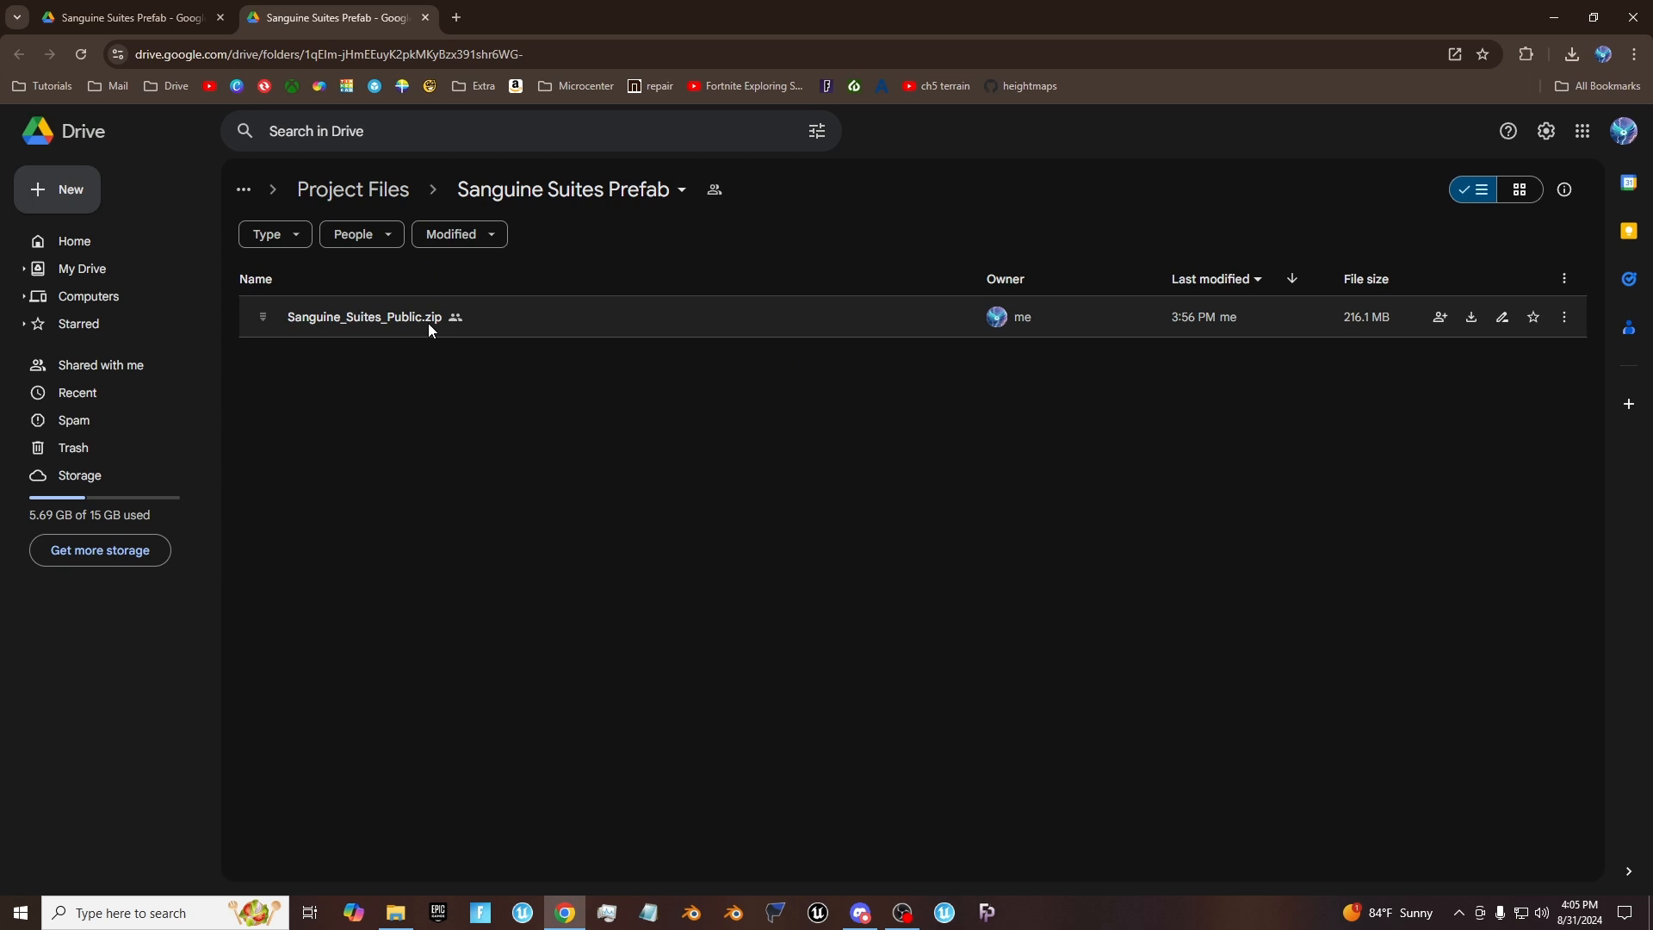
# Step: Download Sanguine_Suites_Public.zip from the Drive folder, accepting the unscanned-file download, and save it to the Desktop
pyautogui.rightClick(429, 327)
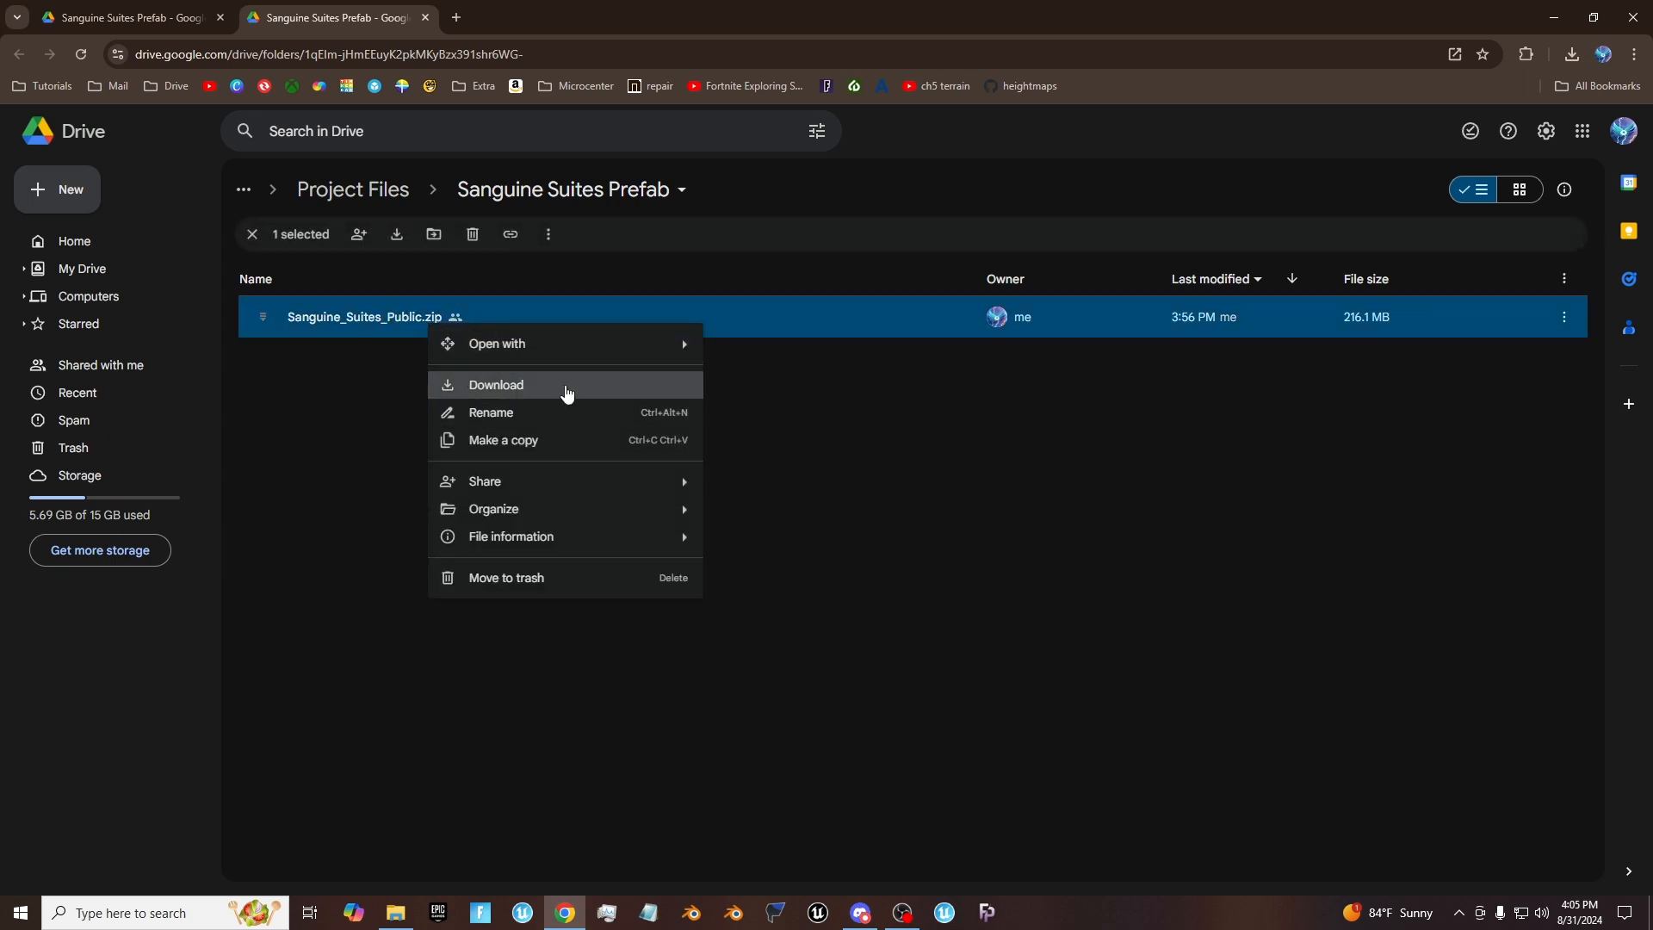
pyautogui.click(567, 391)
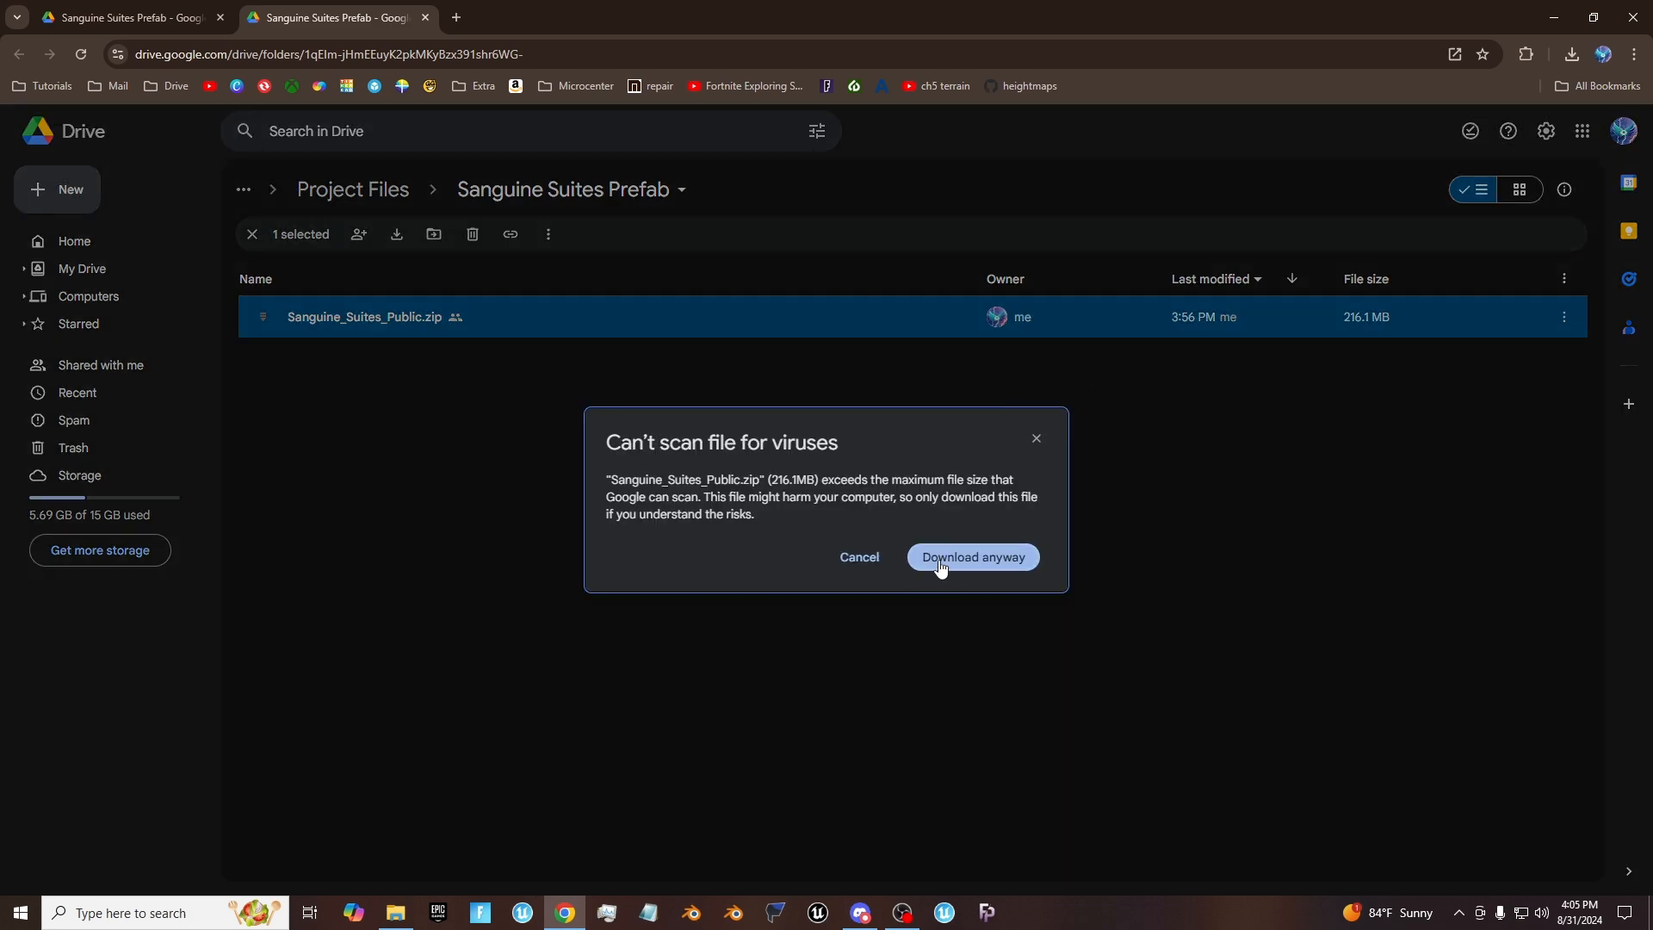
pyautogui.click(941, 564)
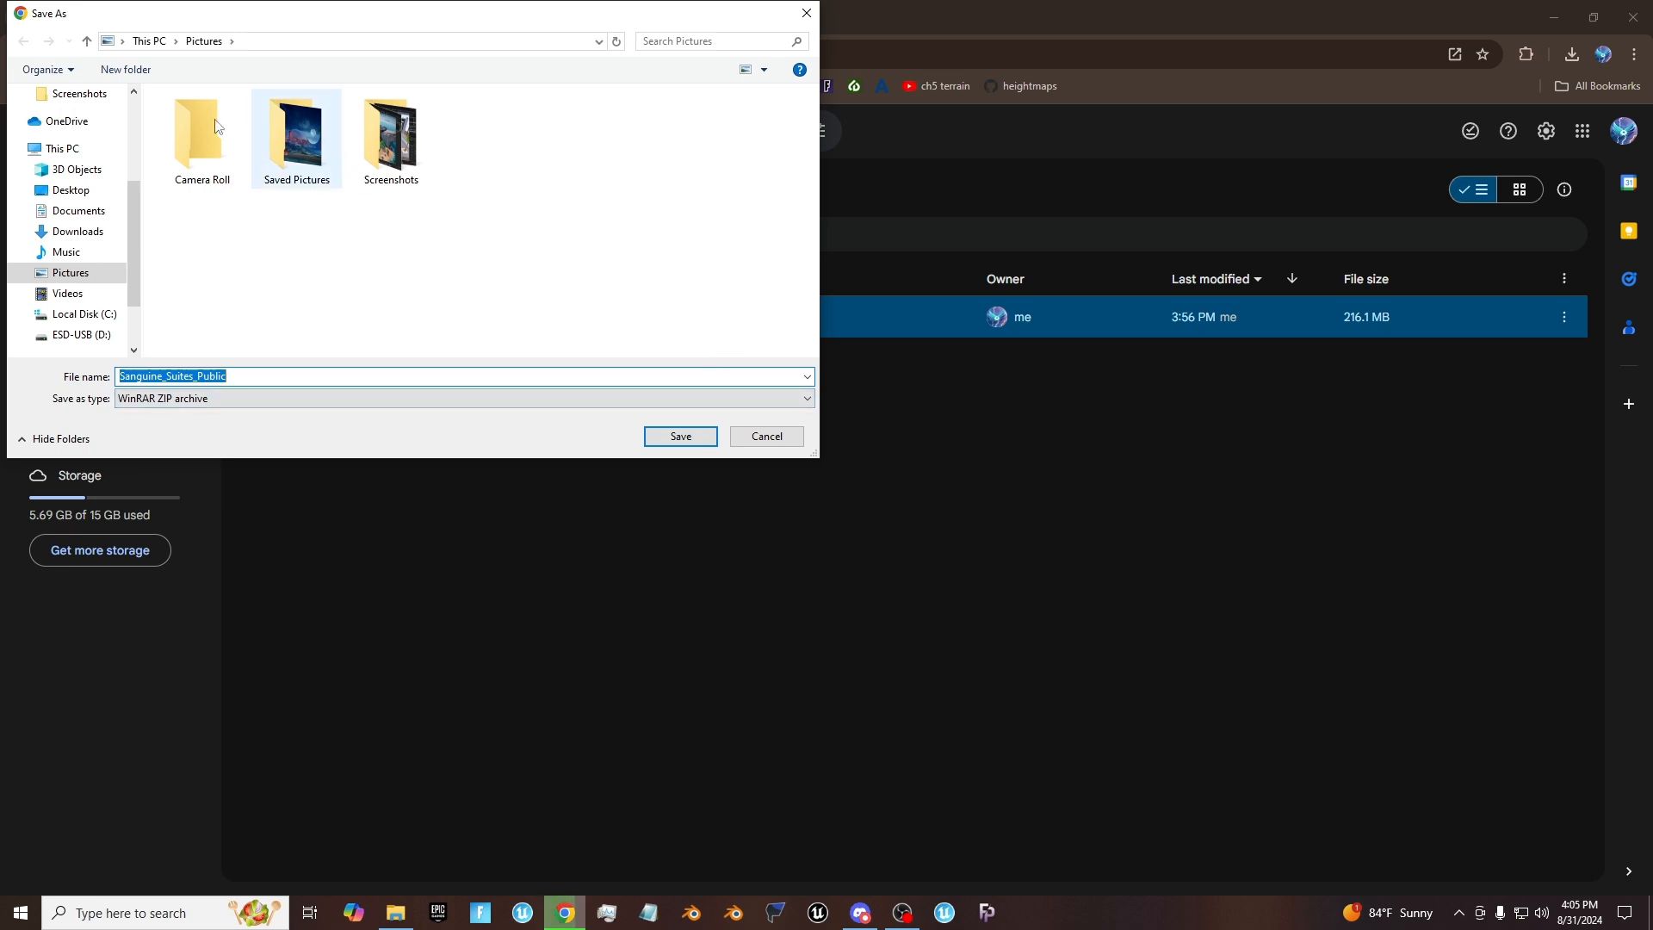
pyautogui.click(69, 189)
pyautogui.scroll(-1, 430, 327)
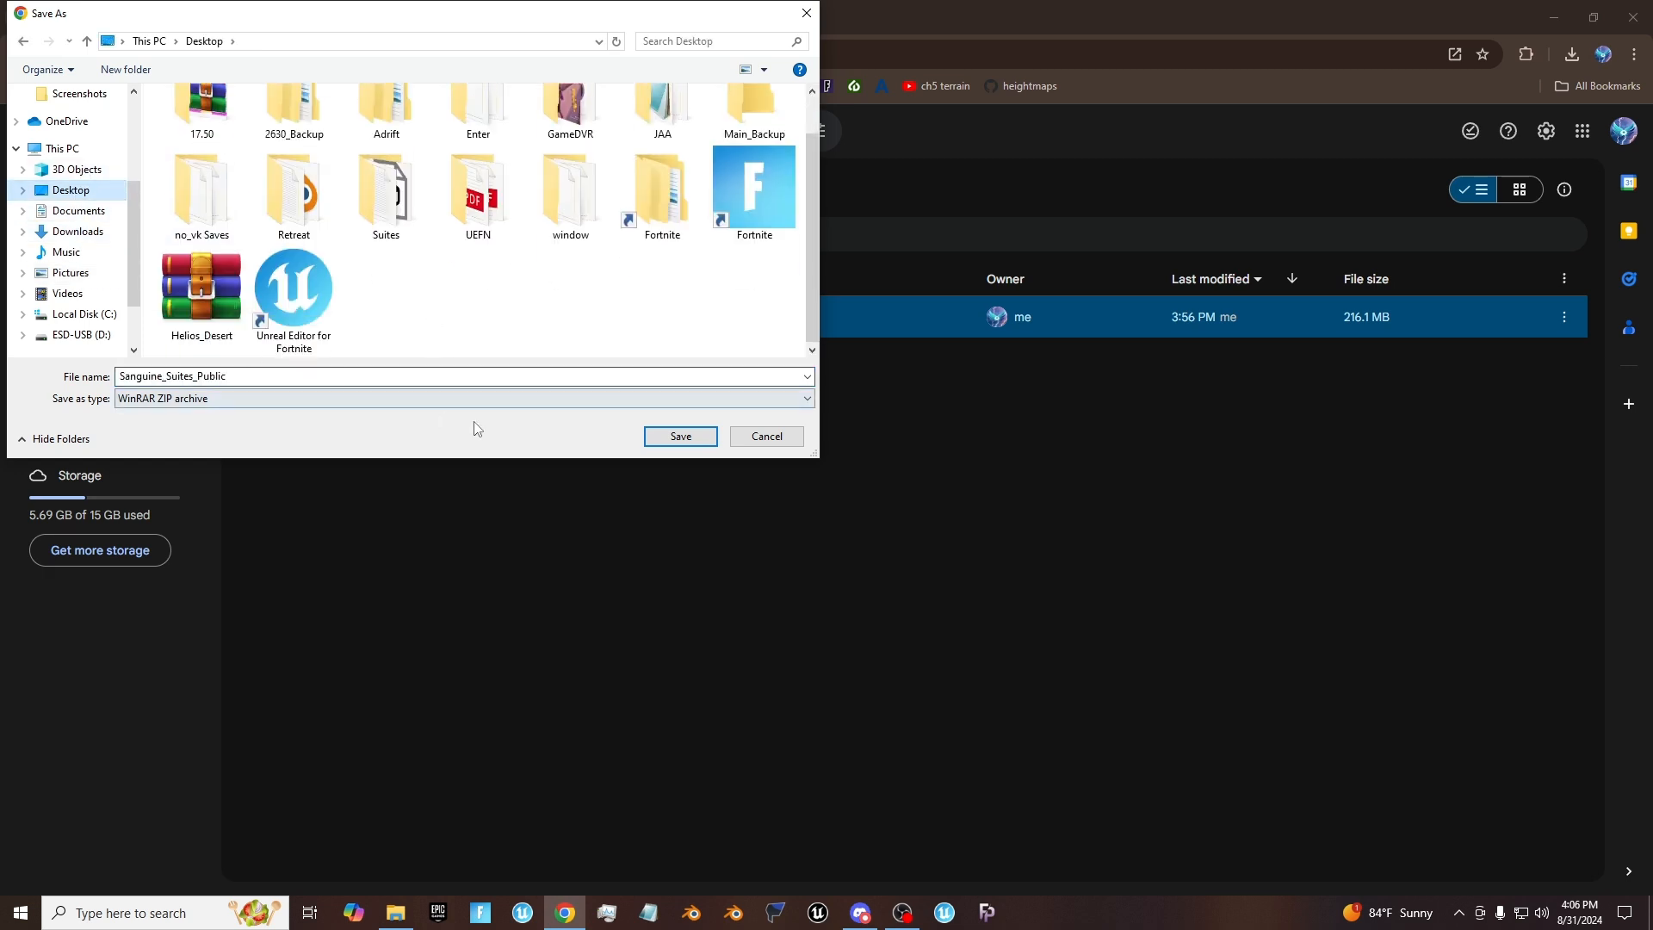
pyautogui.click(699, 438)
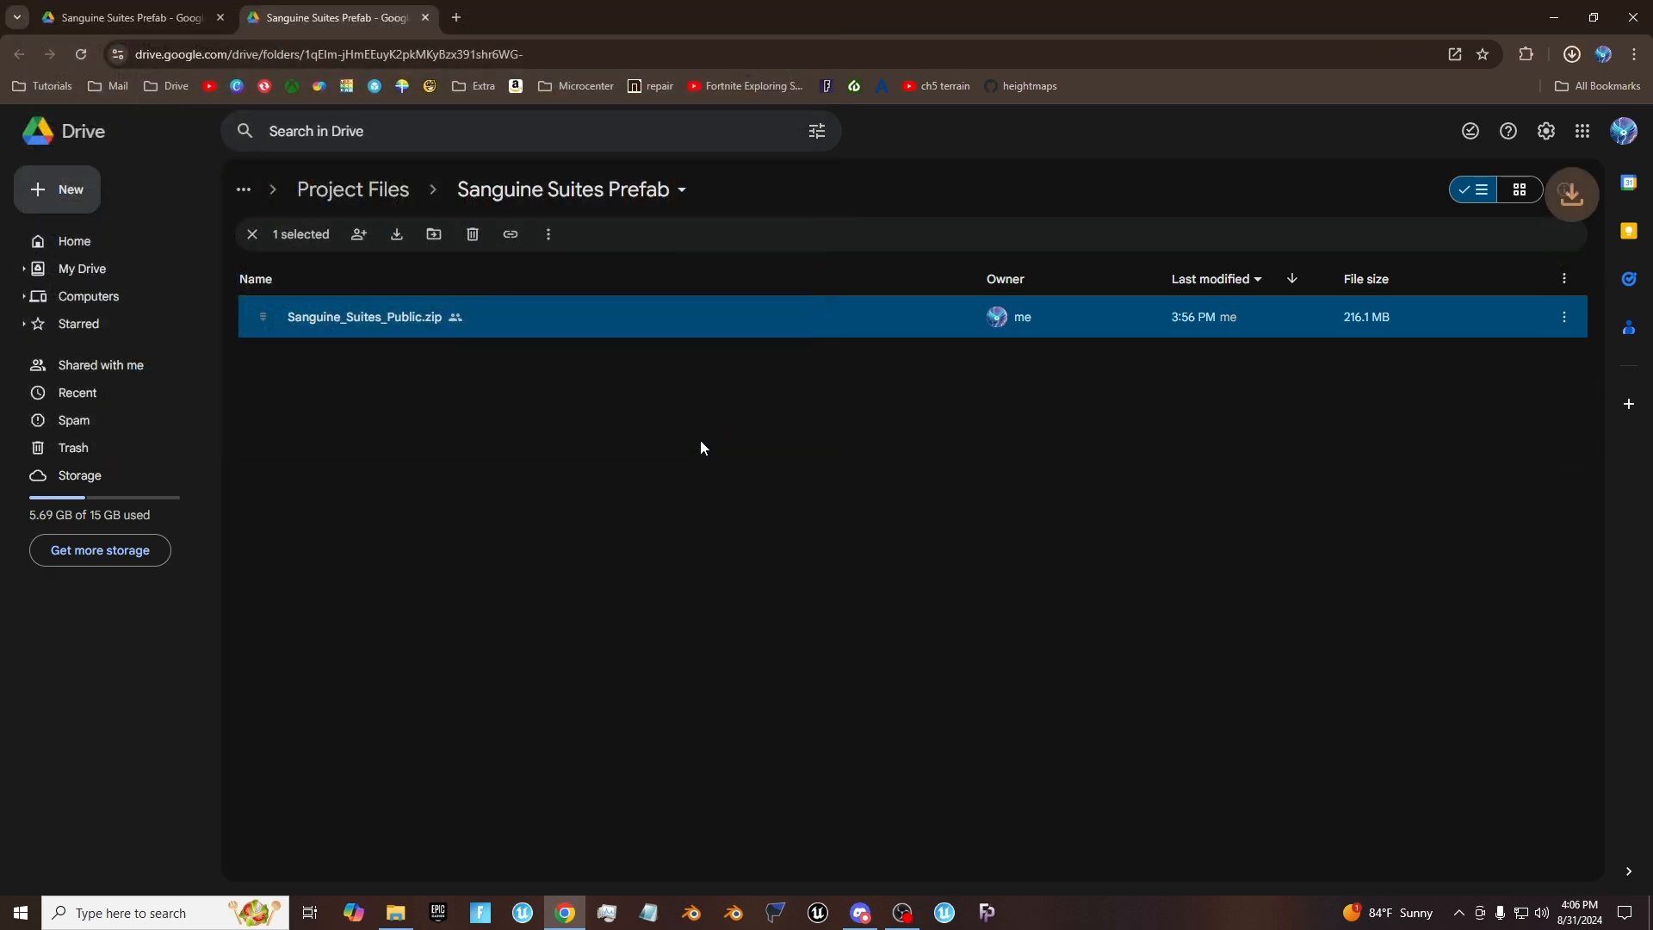
pyautogui.click(1188, 442)
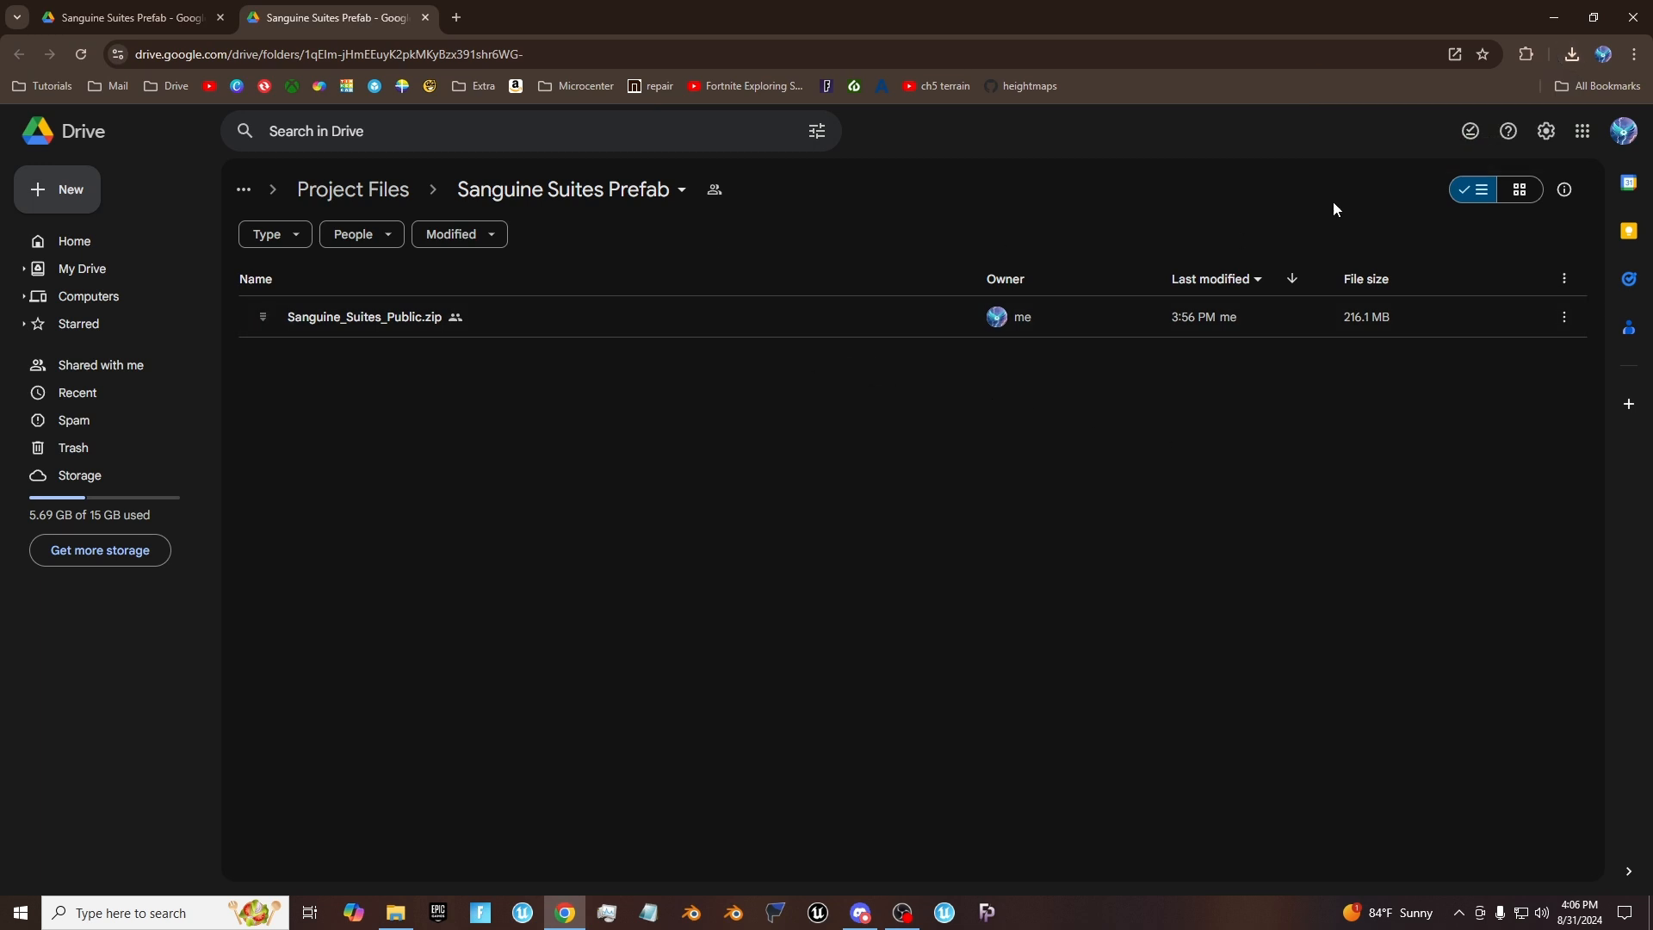
# Step: Minimize the browser and Discord, and move the downloaded Sanguine_Suites_Public archive to an open area of the desktop
pyautogui.click(1554, 17)
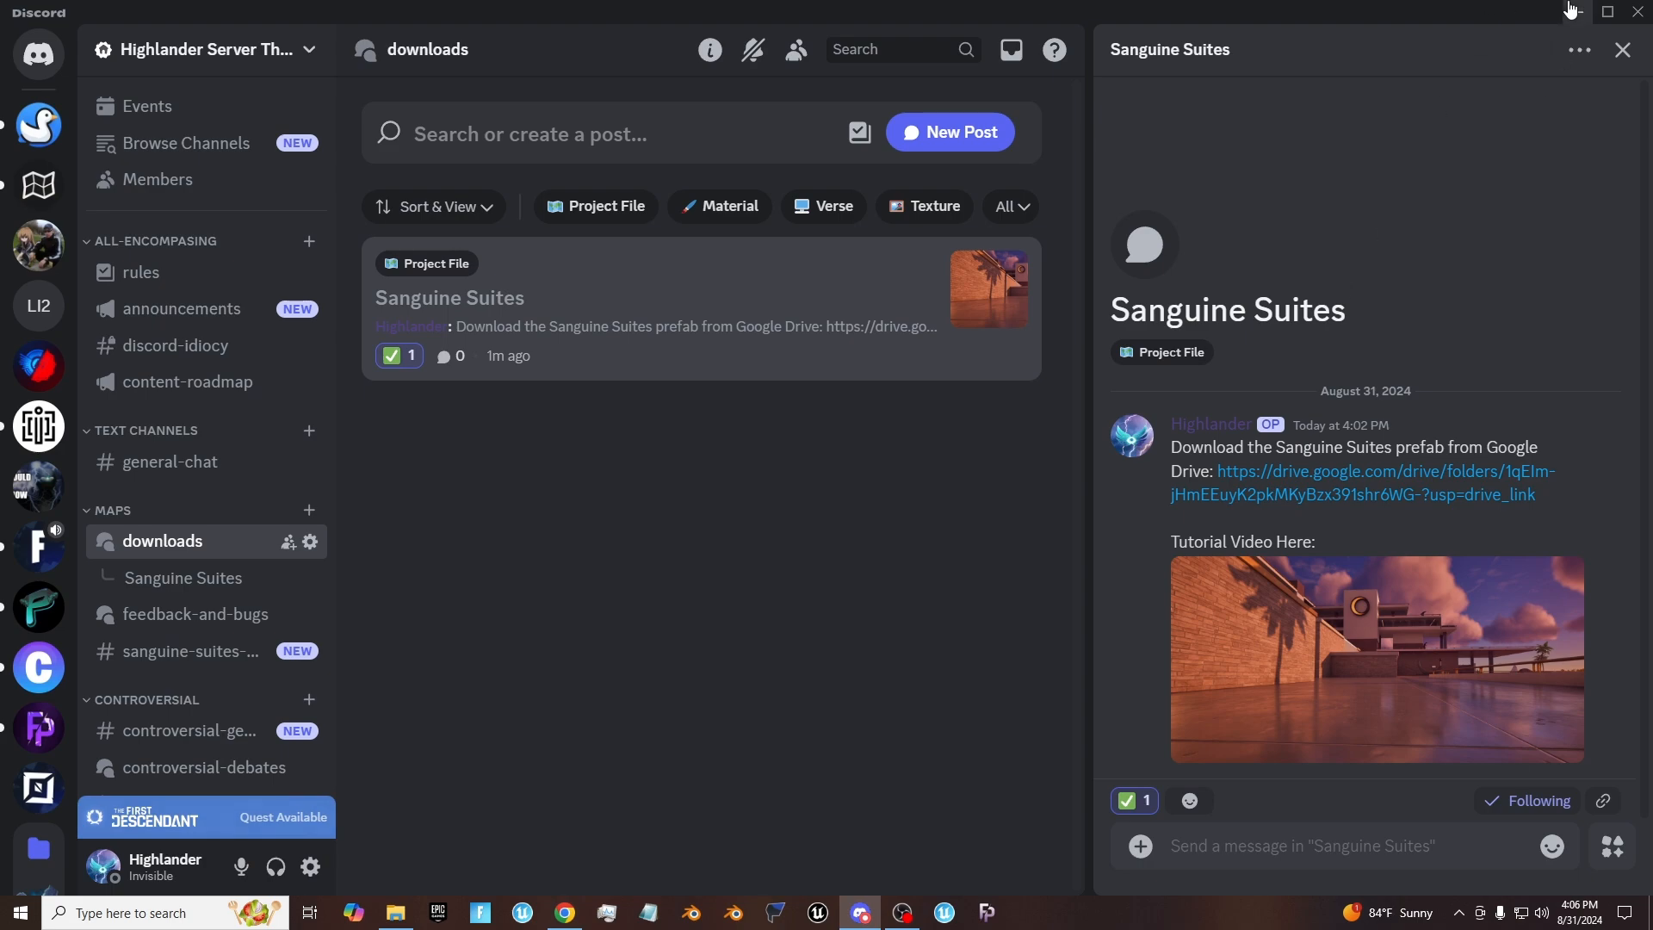
pyautogui.click(1577, 12)
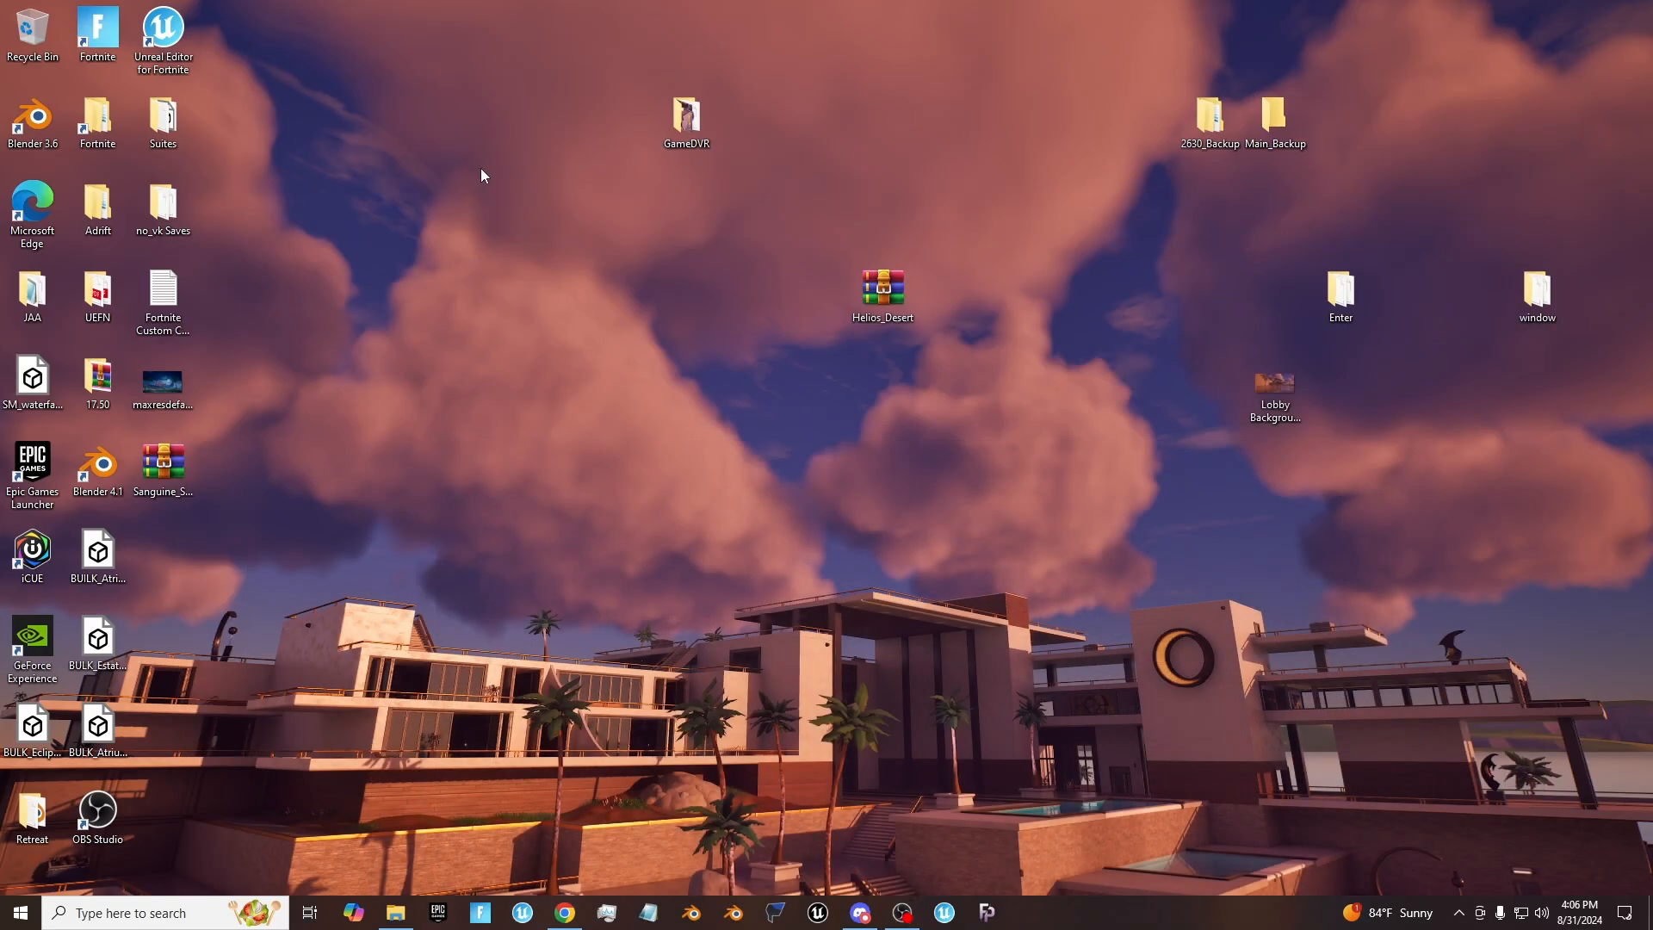
pyautogui.moveTo(646, 372); pyautogui.dragTo(644, 377)
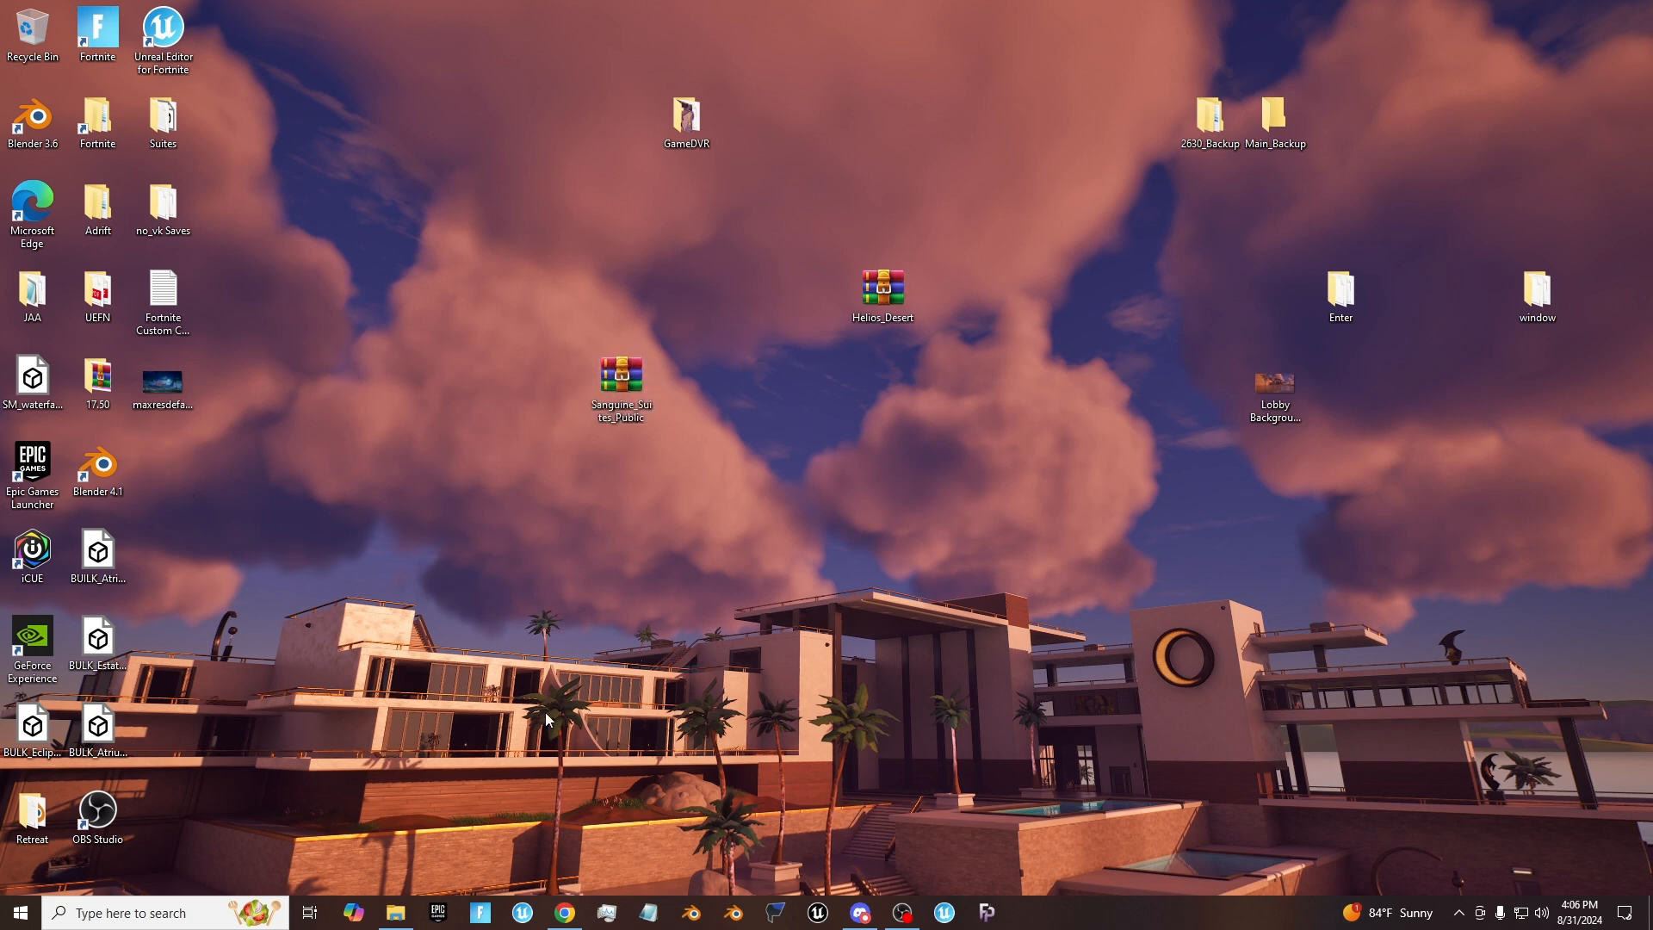
# Step: Open the Fortnite Projects folder inside Documents in File Explorer and look through its project folders
pyautogui.click(395, 913)
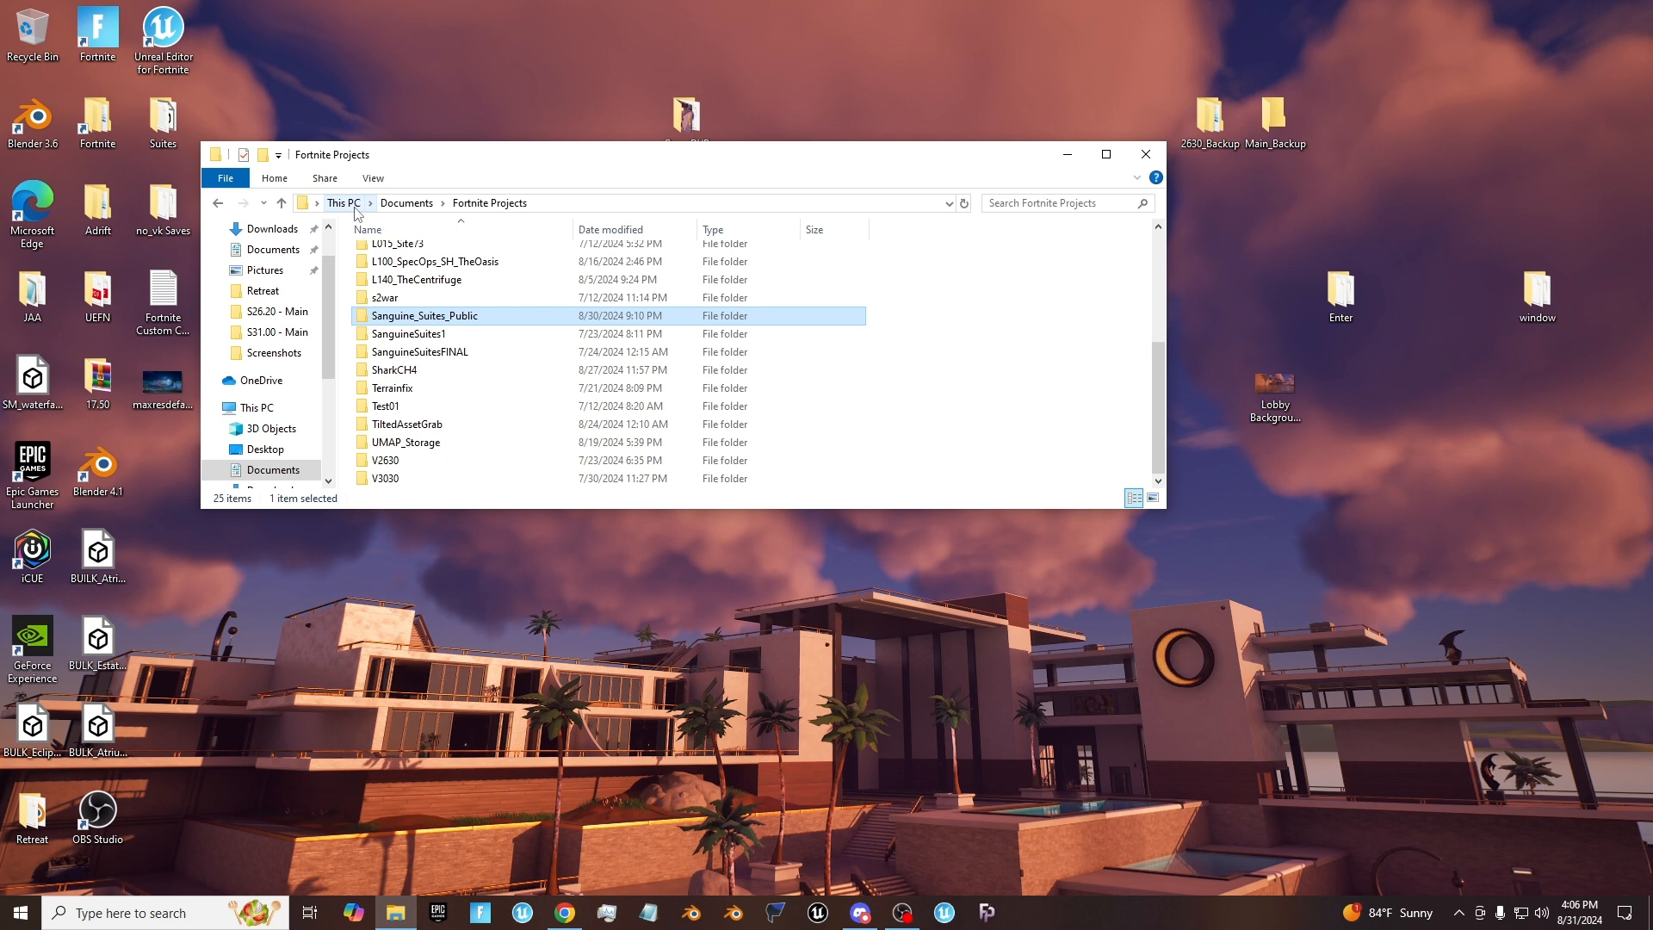
pyautogui.click(270, 470)
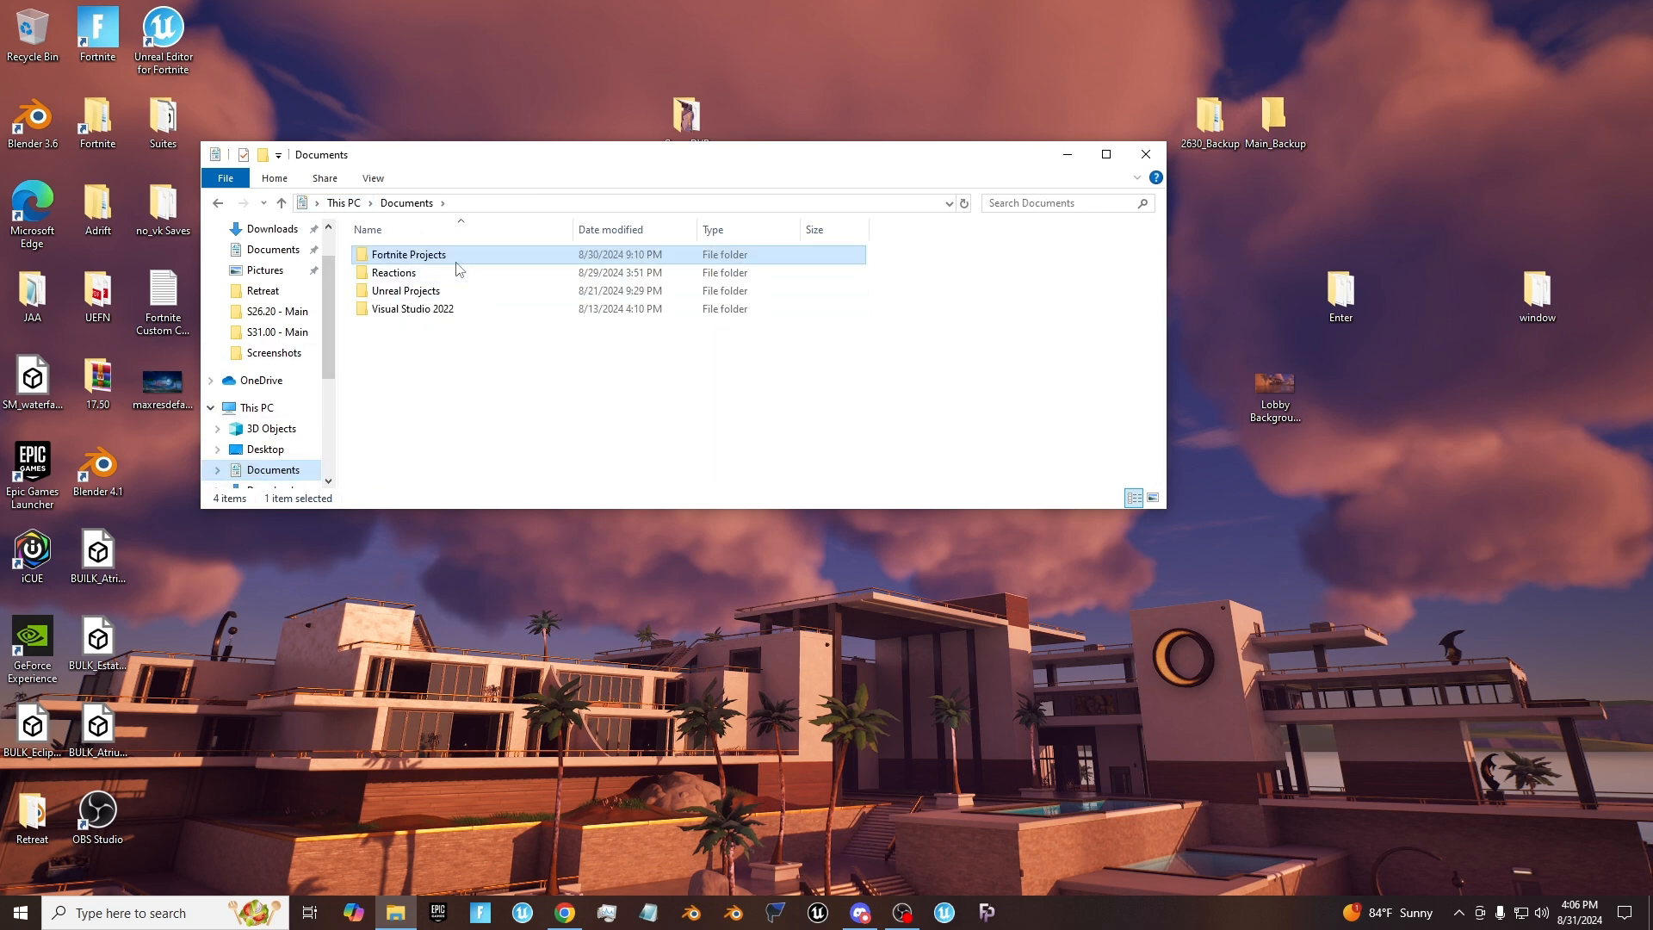
pyautogui.doubleClick(408, 255)
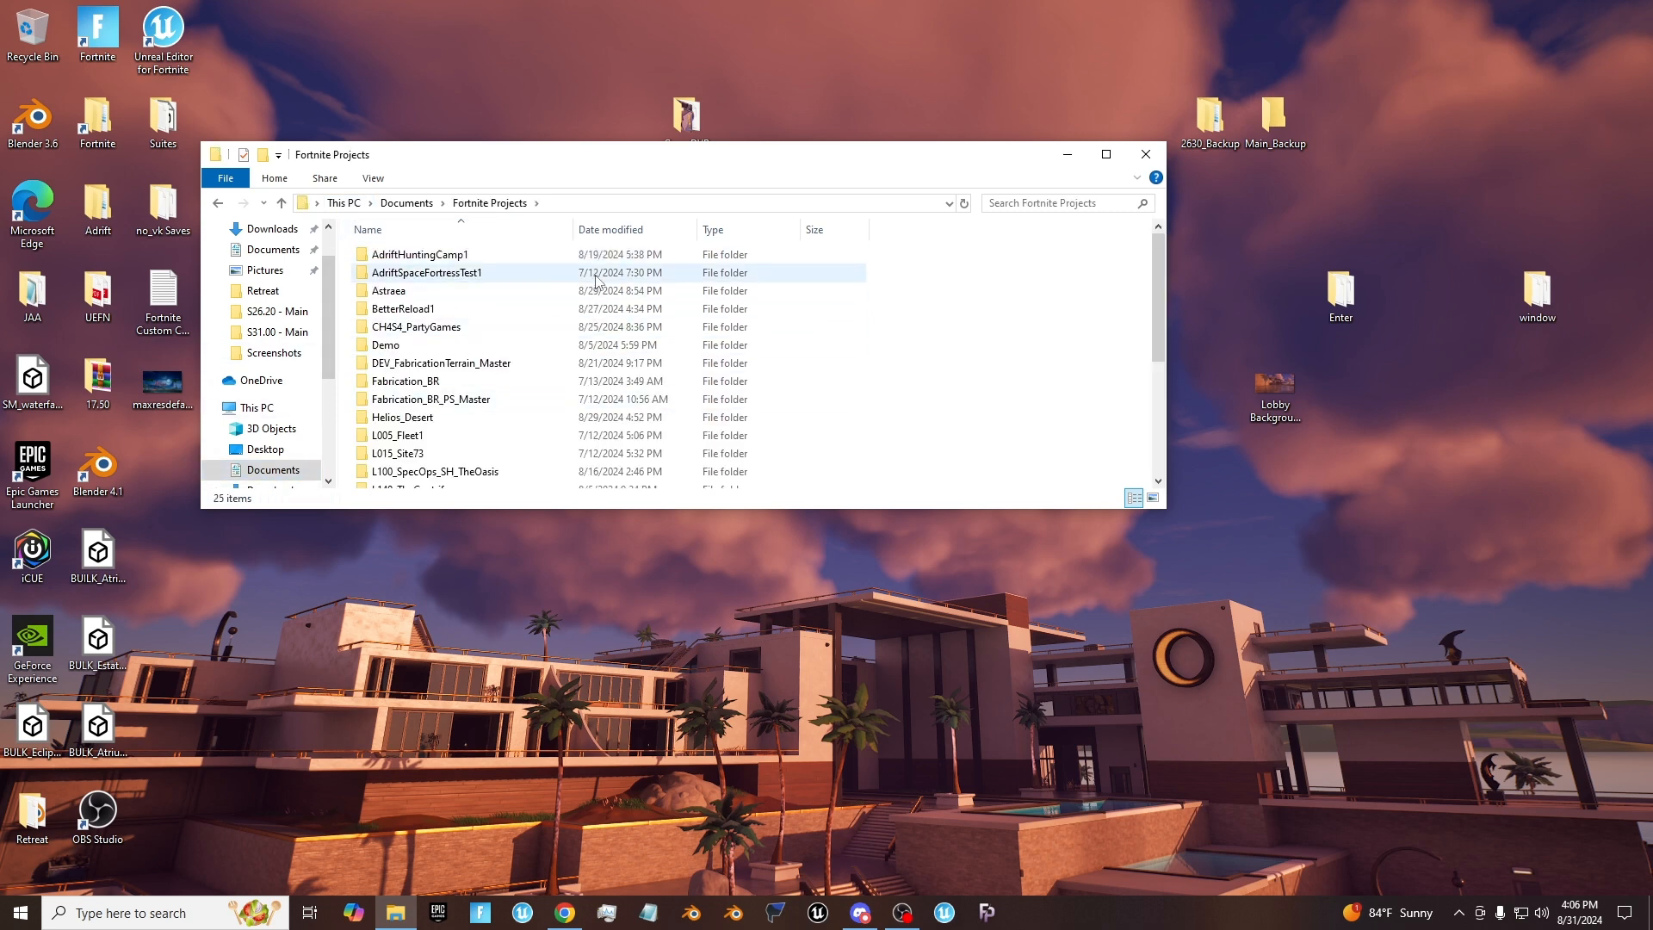
pyautogui.scroll(-4, 870, 357)
pyautogui.scroll(1, 913, 426)
pyautogui.scroll(-1, 917, 456)
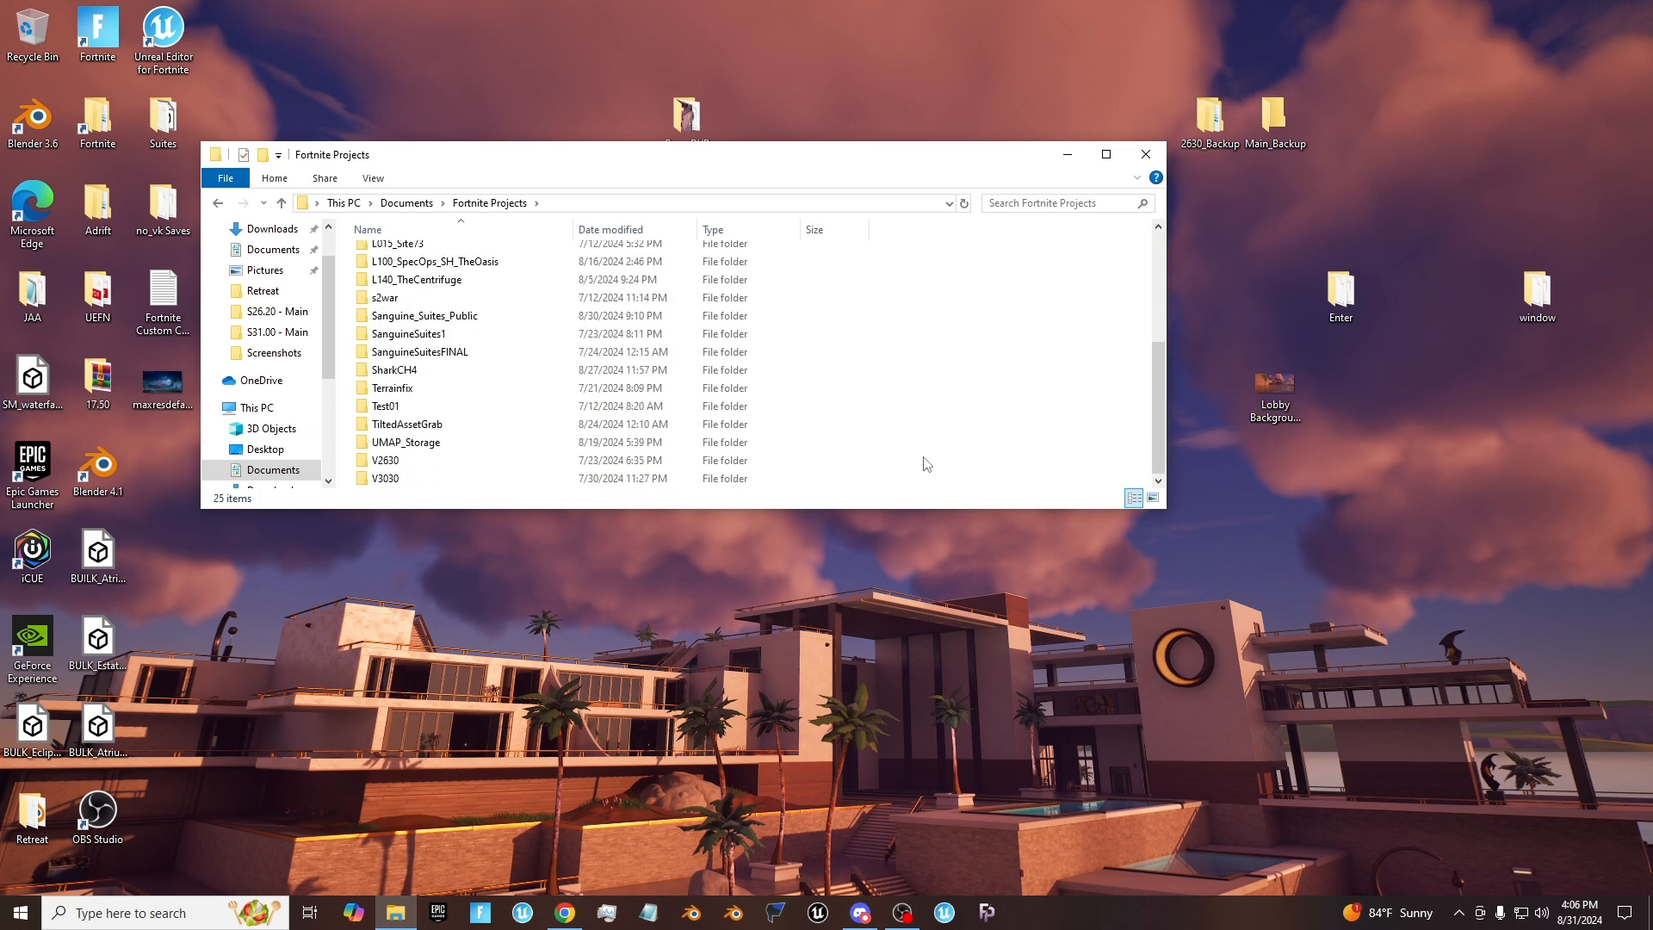
pyautogui.scroll(4, 792, 422)
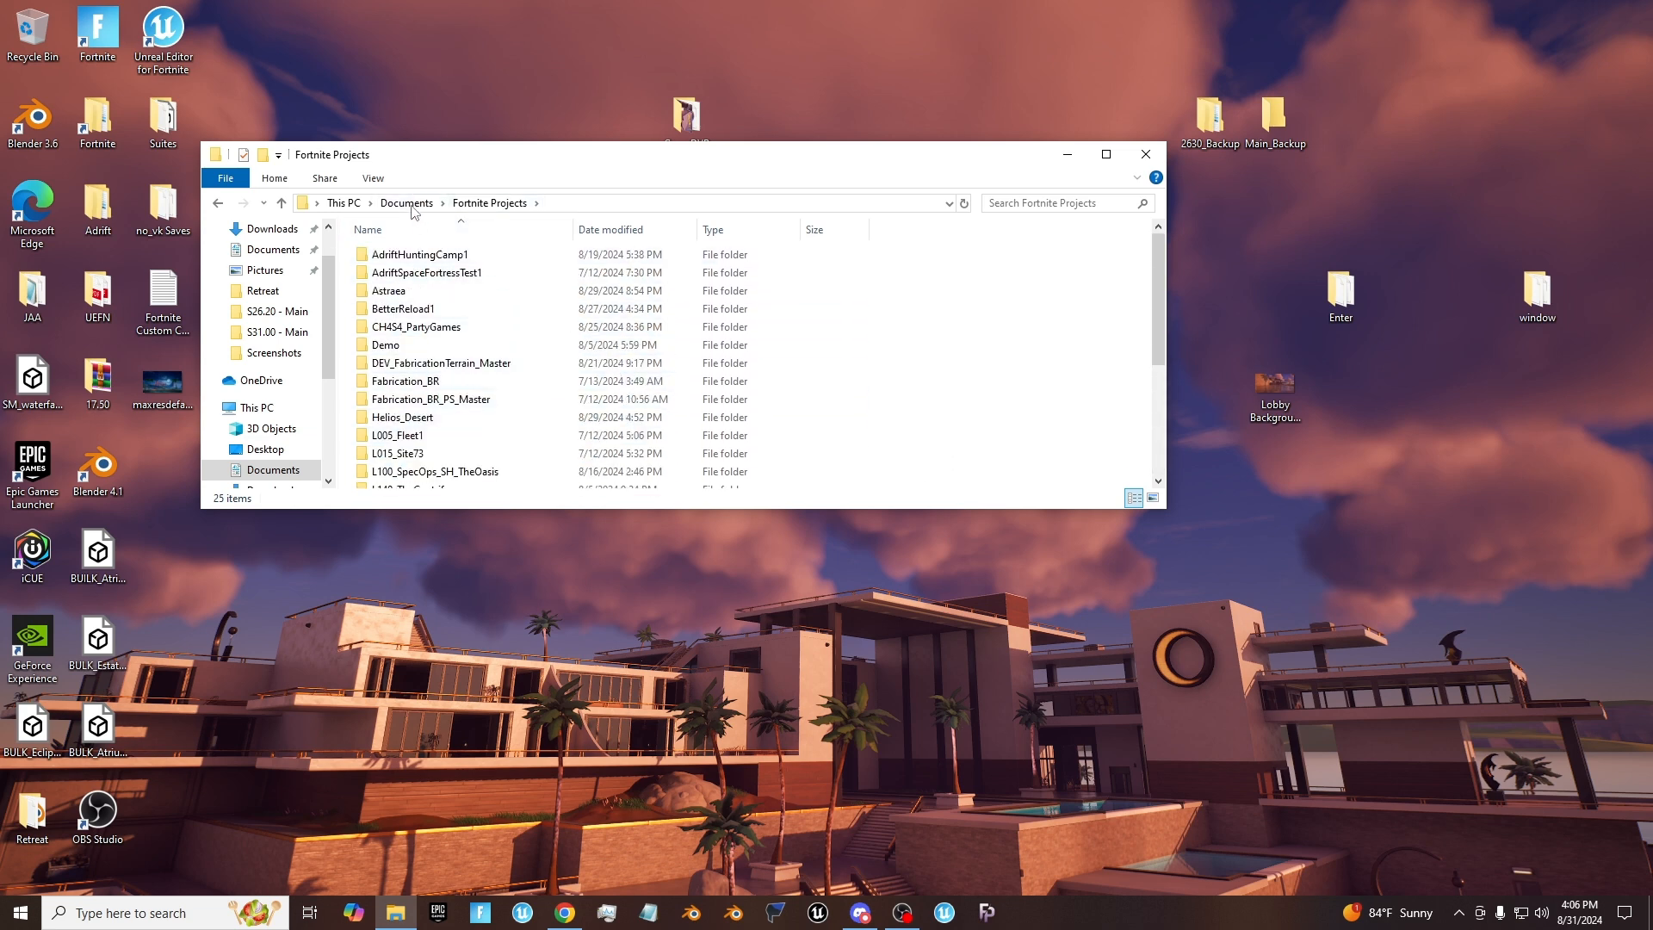
pyautogui.scroll(-4, 1005, 426)
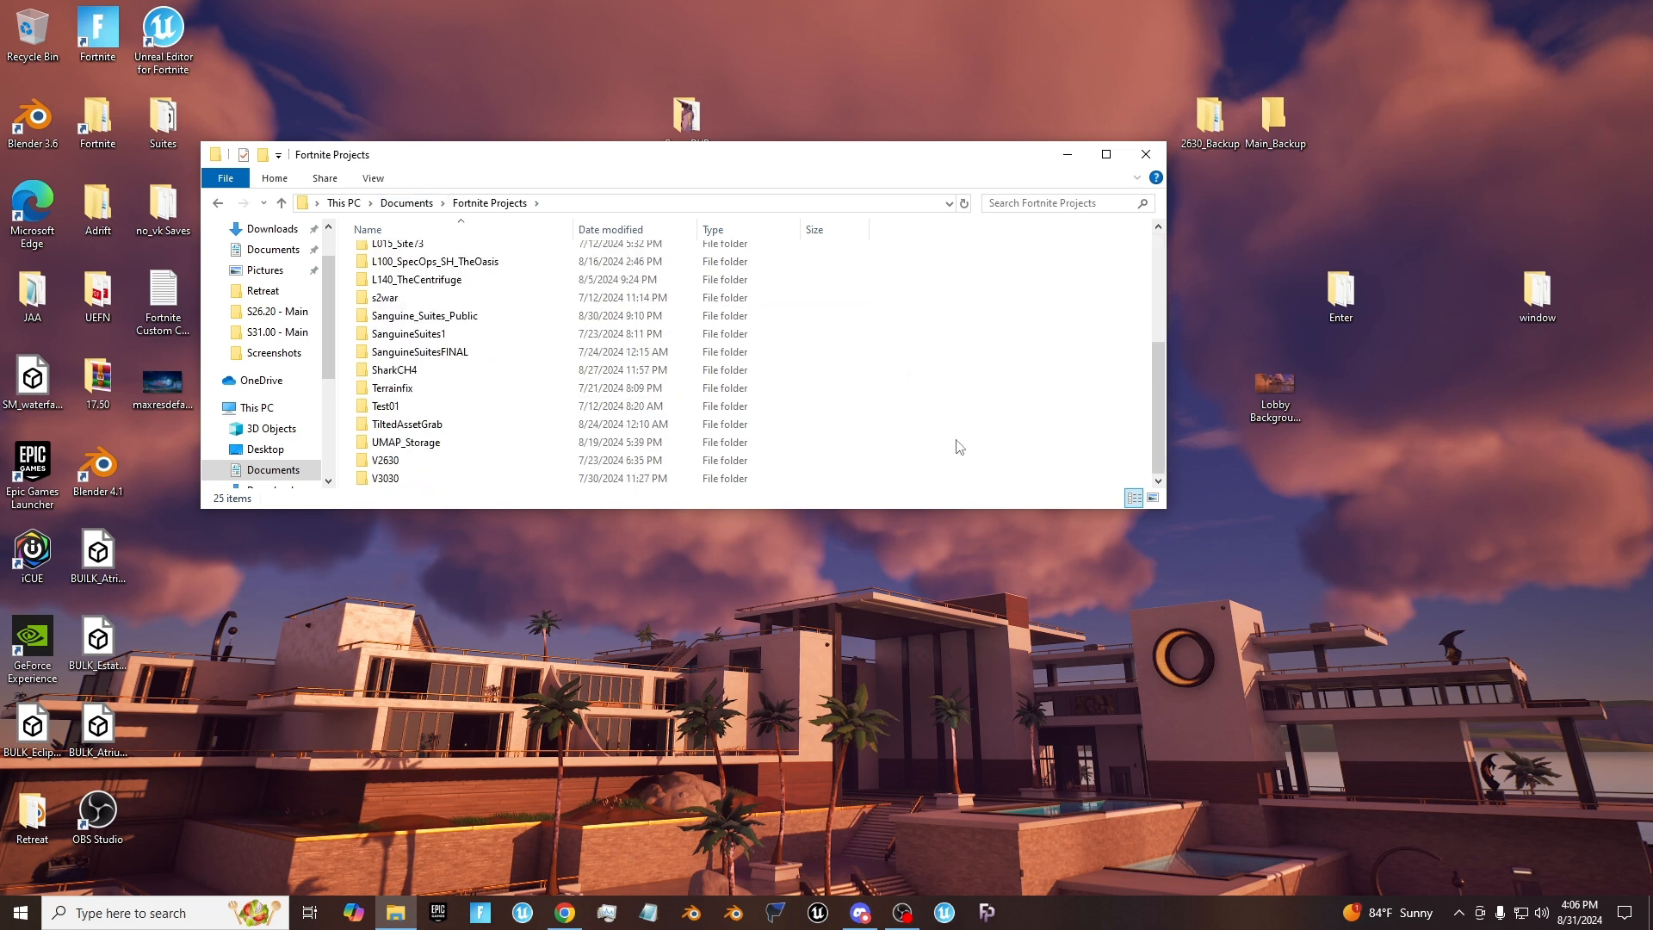
# Step: Reposition the Fortnite Projects window on the desktop so the Sanguine_Suites_Public archive is uncovered
pyautogui.moveTo(763, 161); pyautogui.dragTo(863, 262)
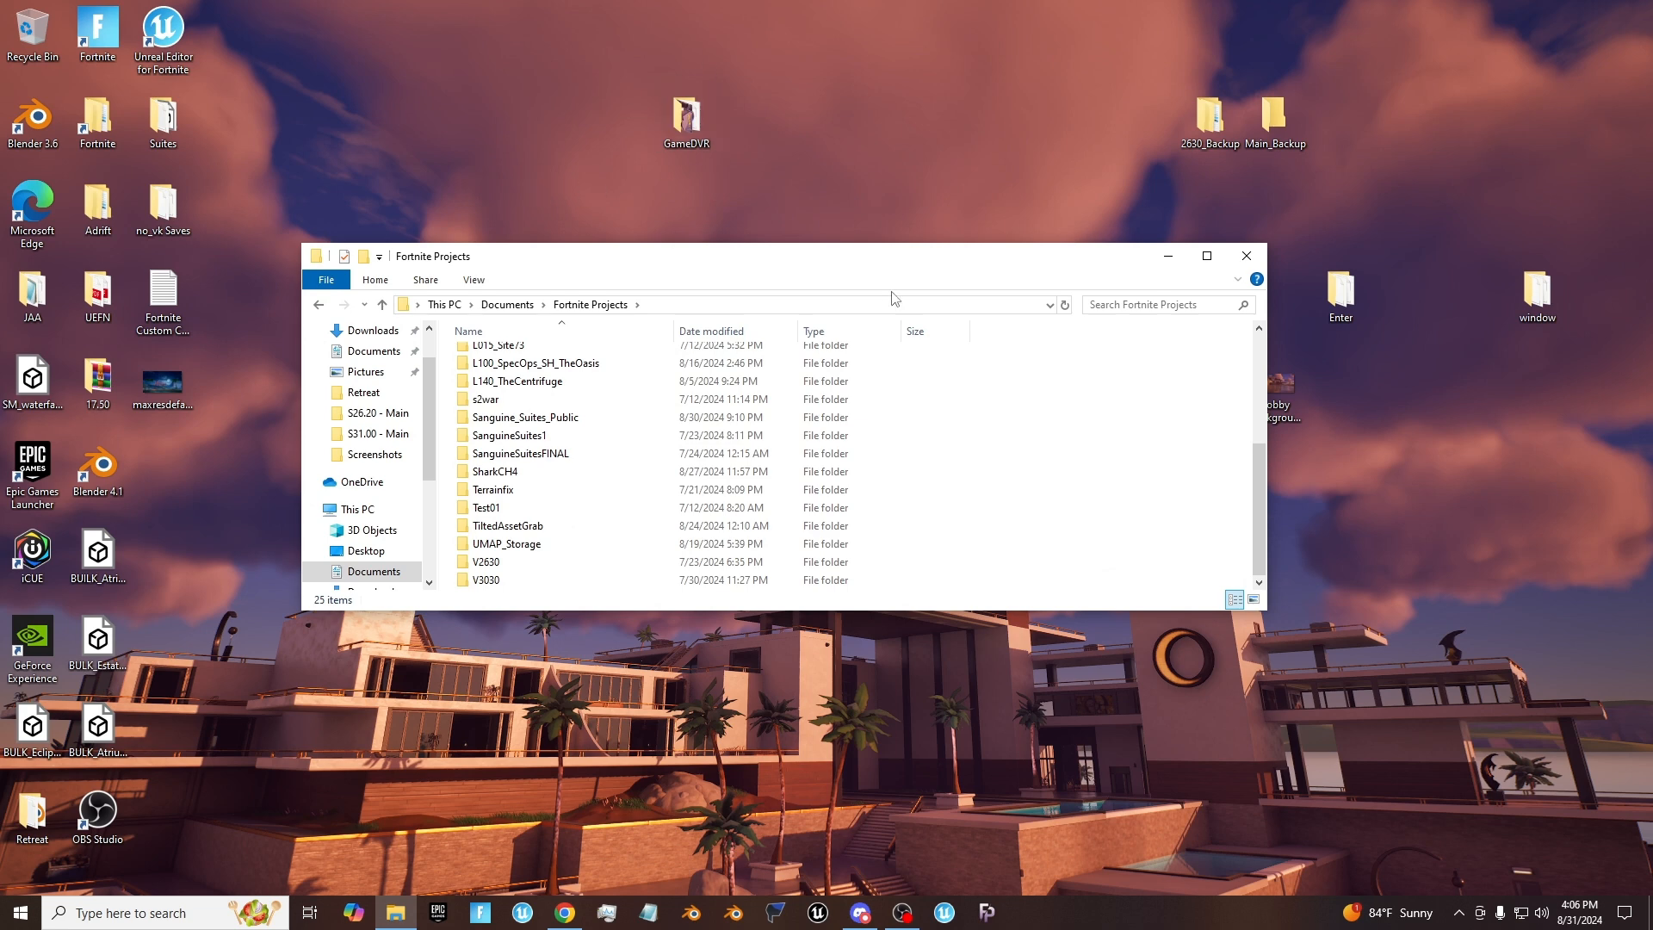
pyautogui.moveTo(836, 258); pyautogui.dragTo(845, 293)
pyautogui.scroll(2, 621, 486)
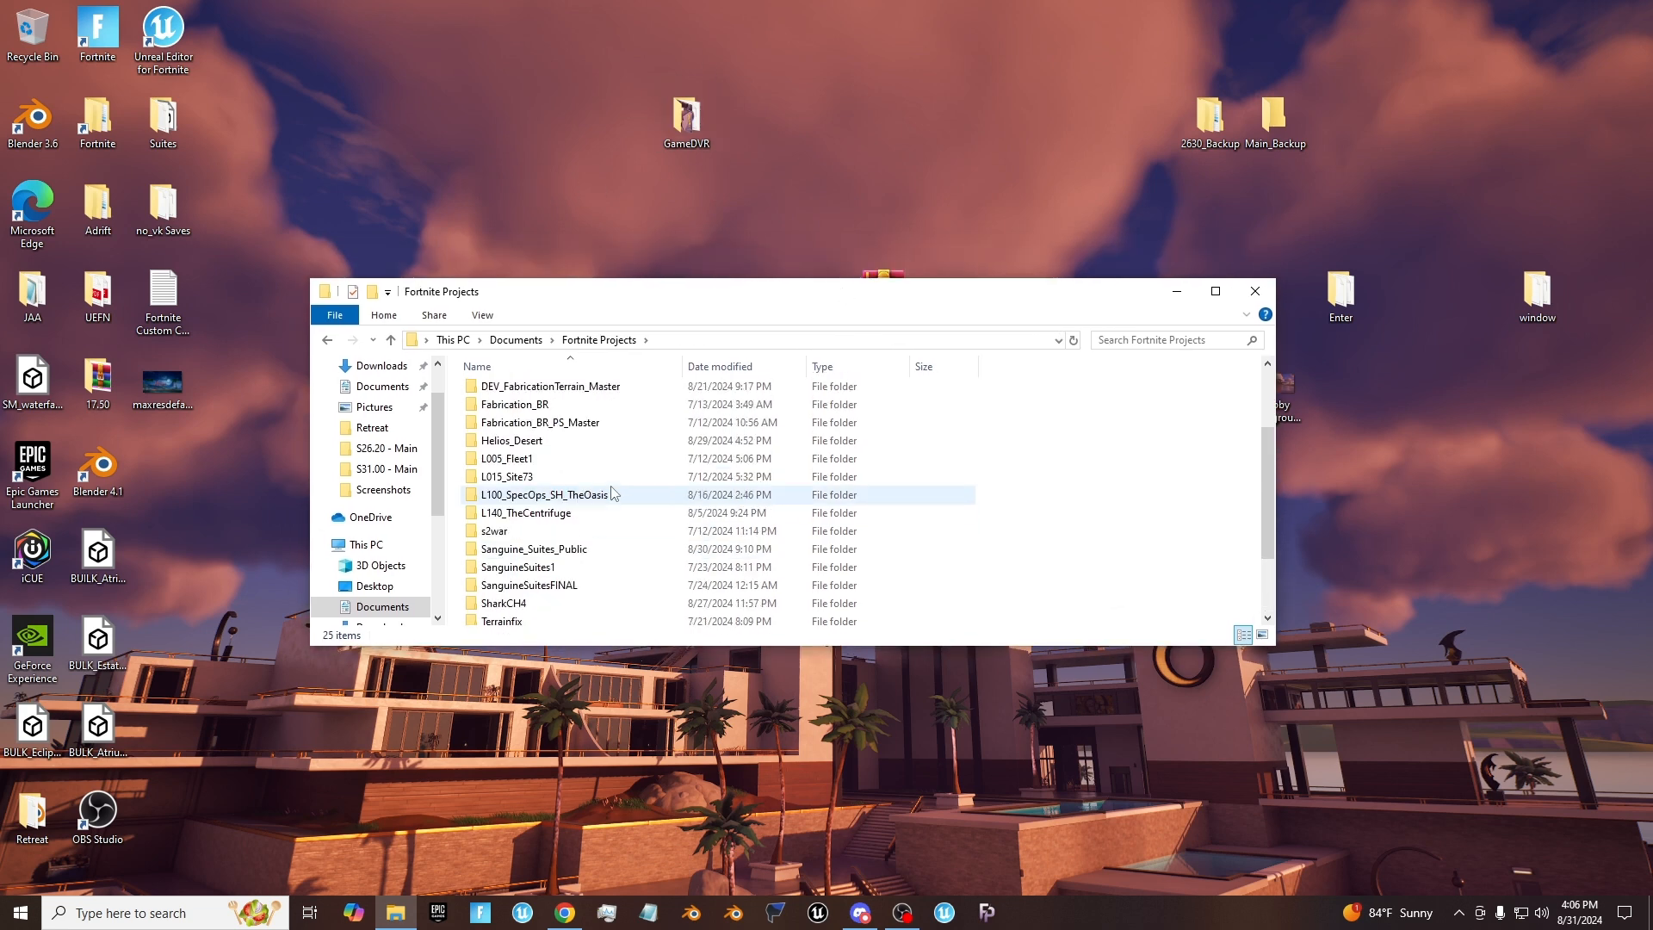
pyautogui.scroll(2, 619, 452)
pyautogui.scroll(-4, 861, 469)
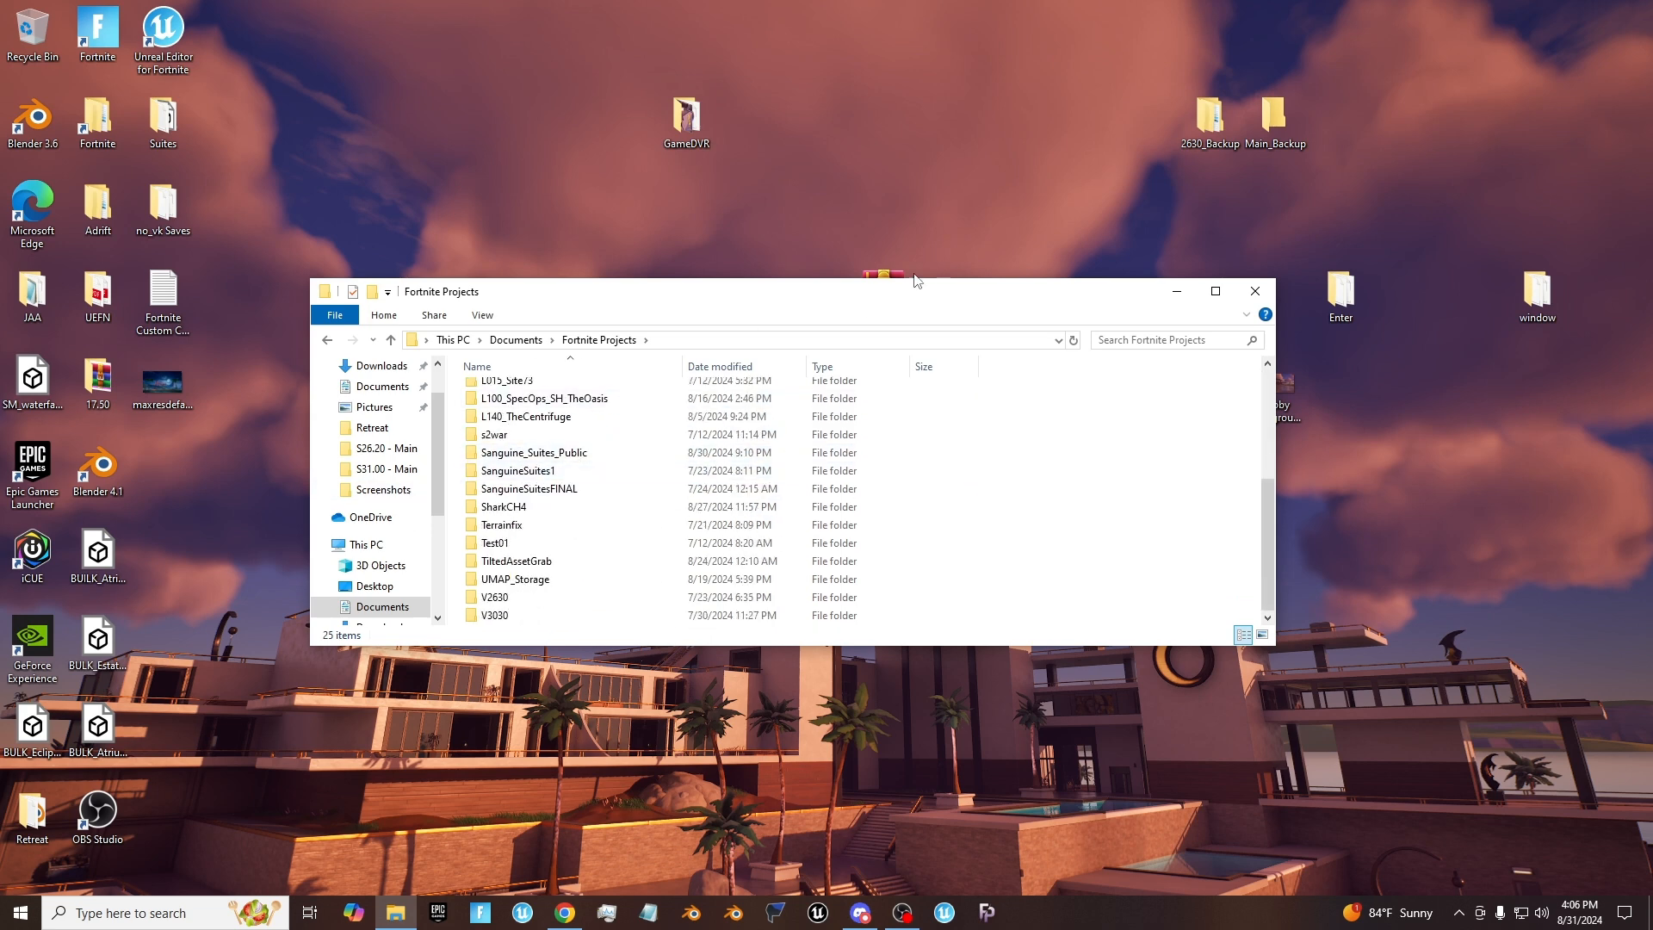
pyautogui.moveTo(911, 302); pyautogui.dragTo(878, 415)
pyautogui.moveTo(750, 403); pyautogui.dragTo(698, 457)
# Step: Try placing the Sanguine_Suites_Public archive in the Fortnite Projects folder and return it to the desktop
pyautogui.moveTo(636, 385); pyautogui.dragTo(1038, 639)
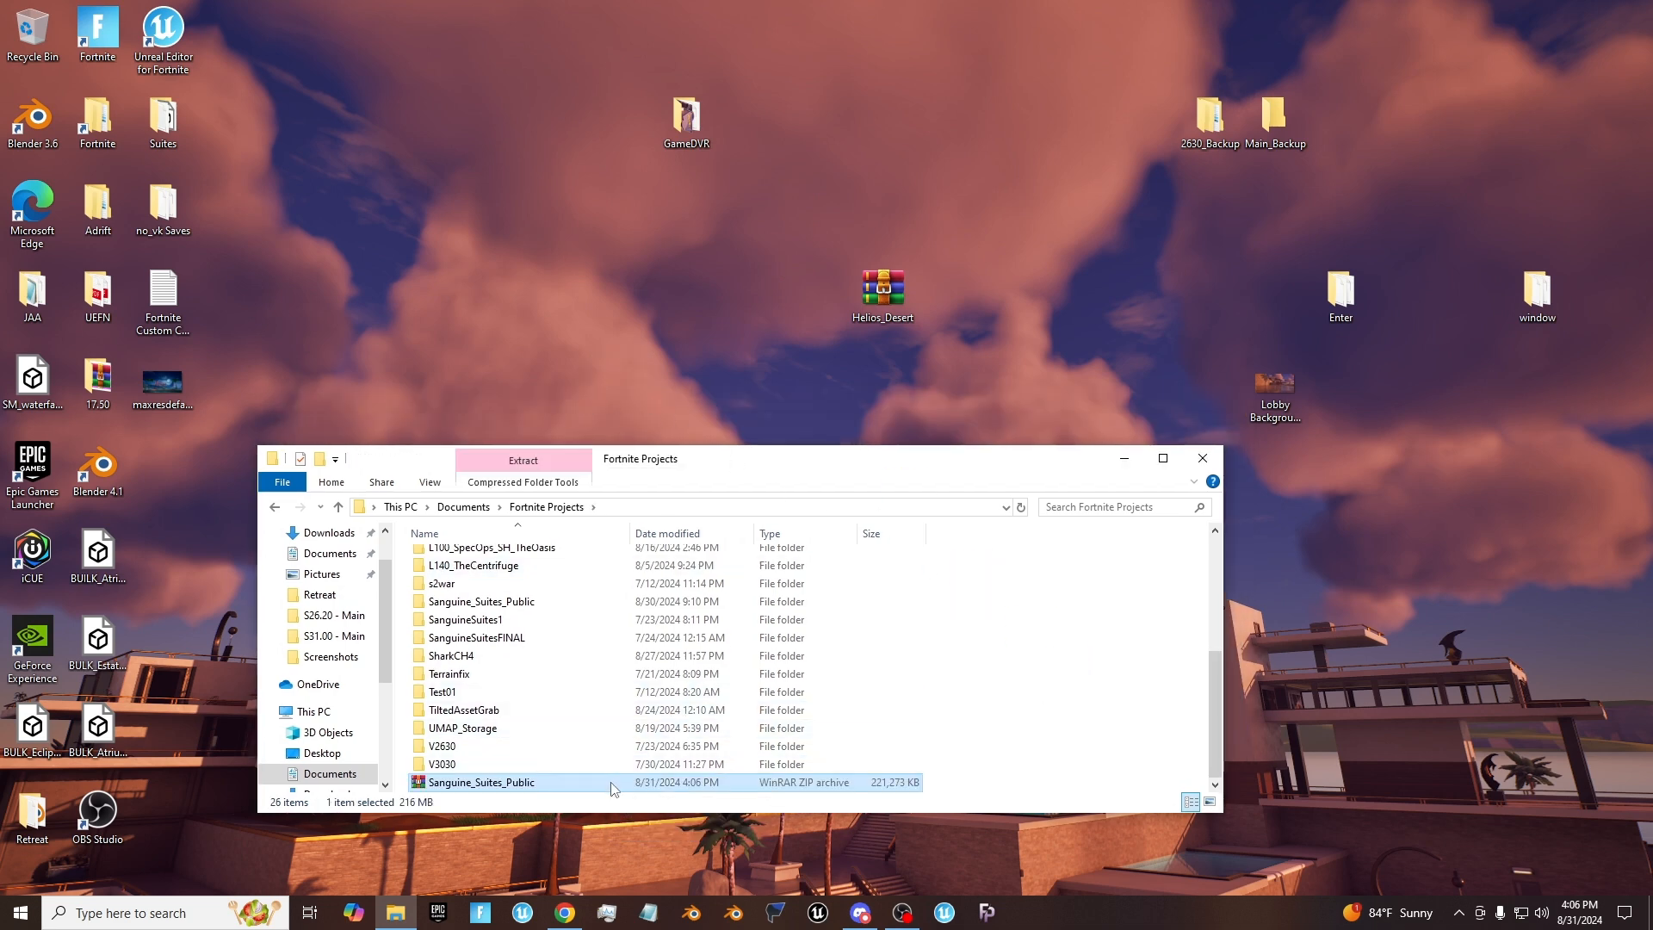
pyautogui.rightClick(708, 789)
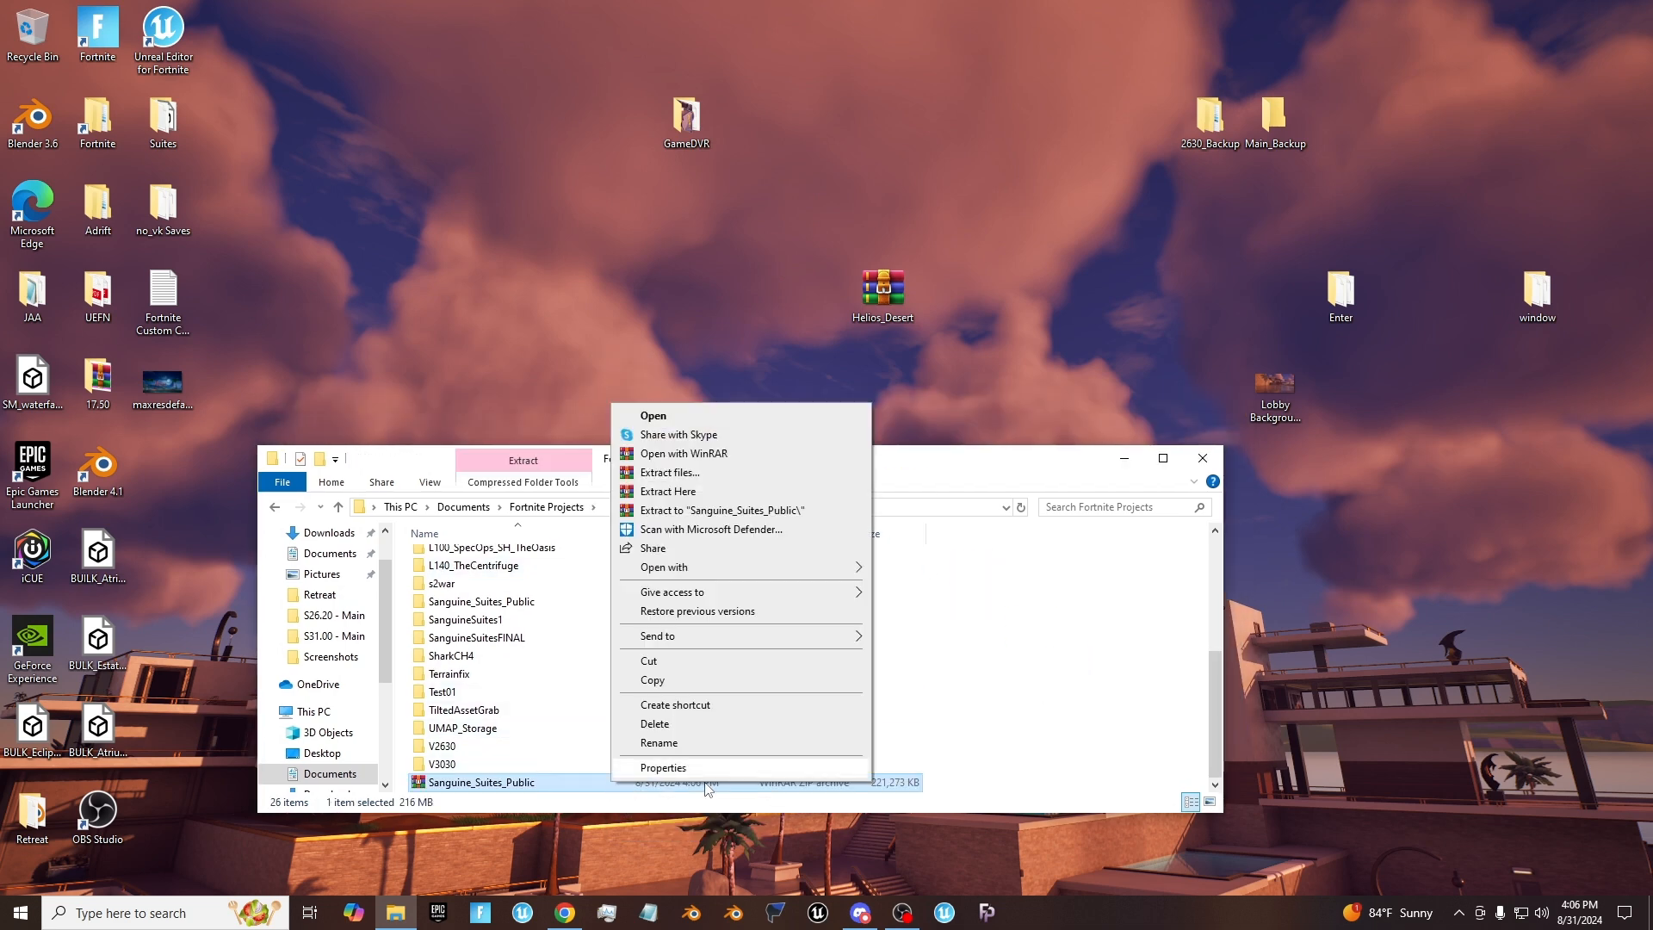
pyautogui.click(963, 465)
pyautogui.moveTo(620, 785); pyautogui.dragTo(514, 286)
# Step: Extract the contents of the Sanguine_Suites_Public archive directly onto the desktop
pyautogui.rightClick(575, 231)
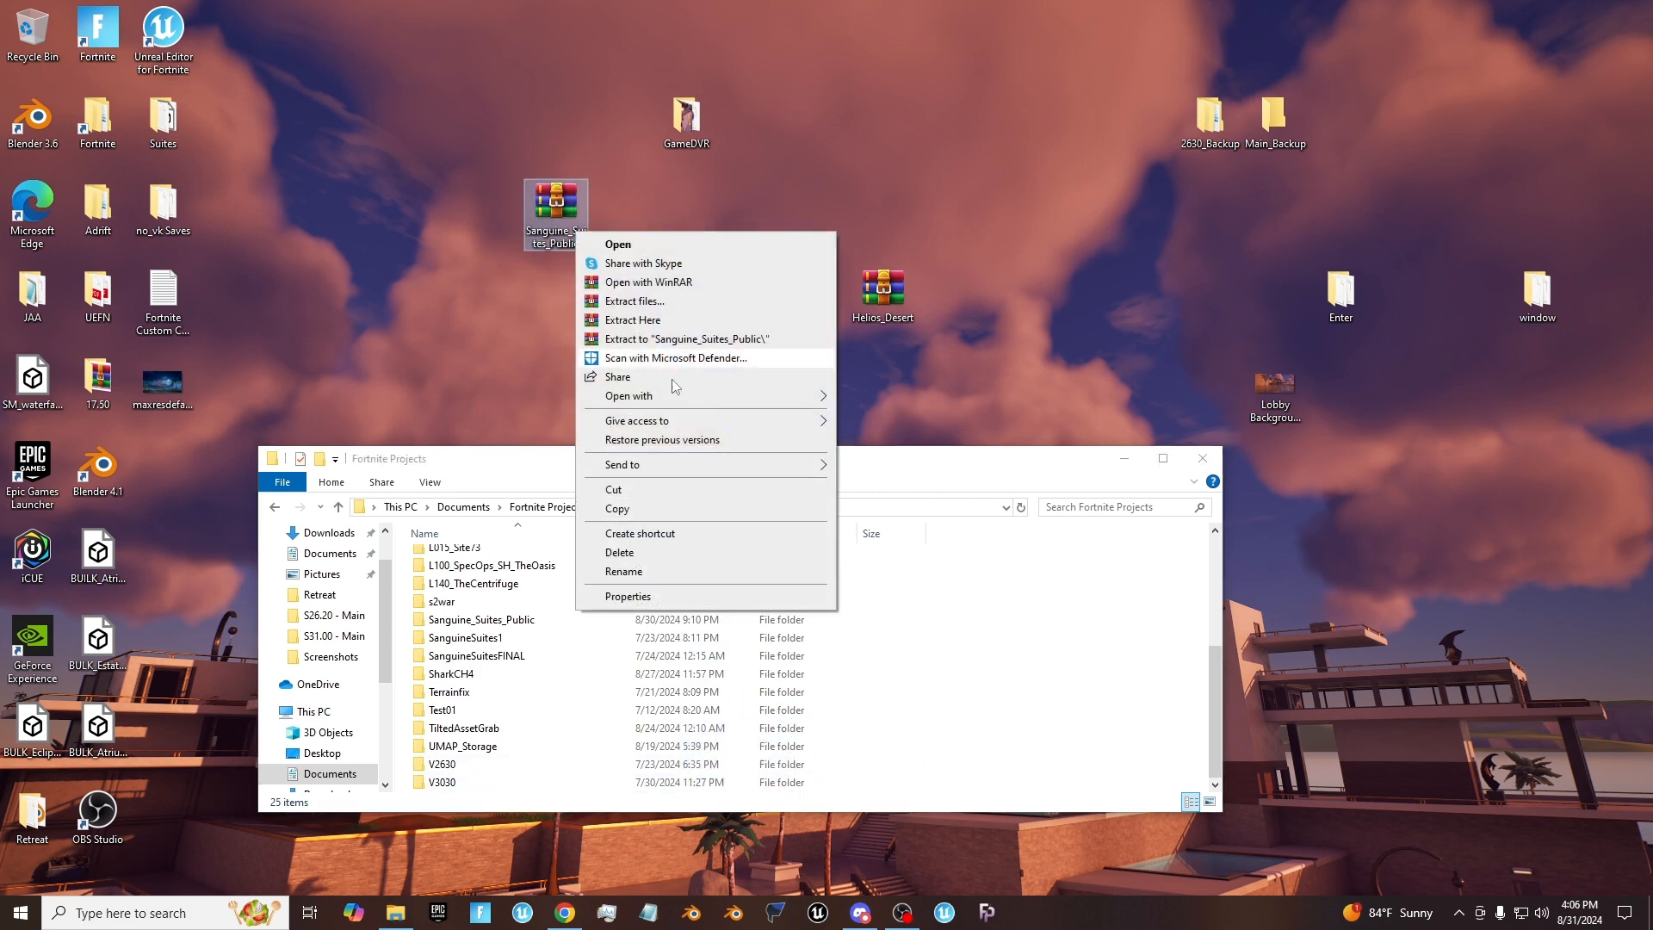
pyautogui.click(628, 321)
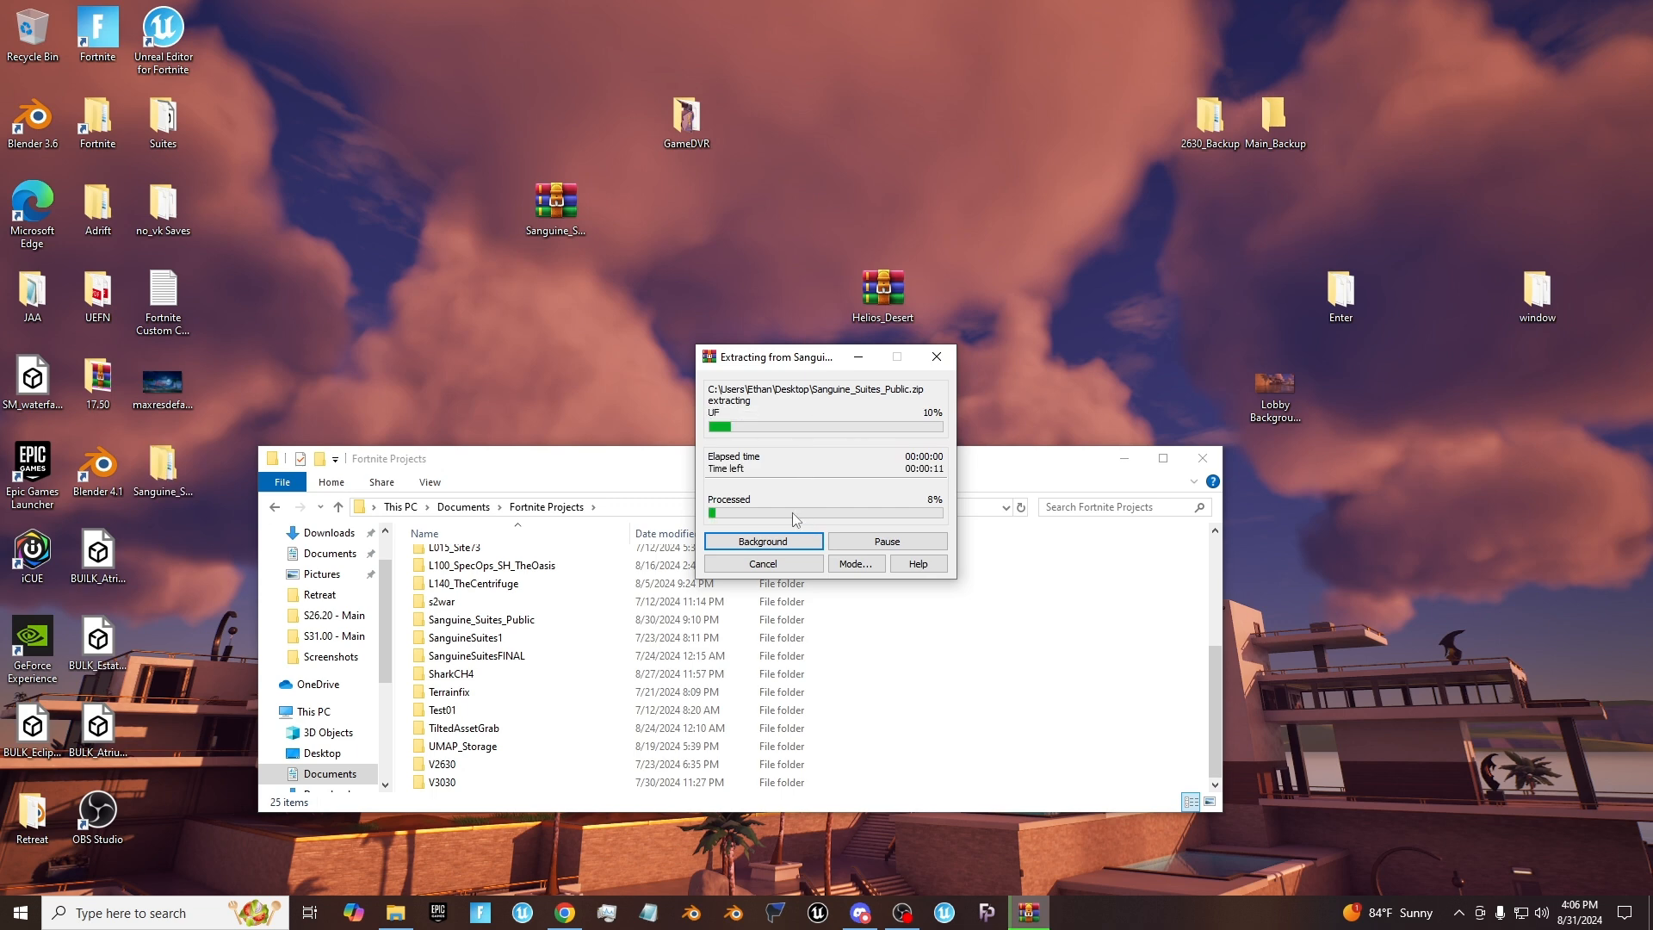
pyautogui.moveTo(737, 363); pyautogui.dragTo(777, 217)
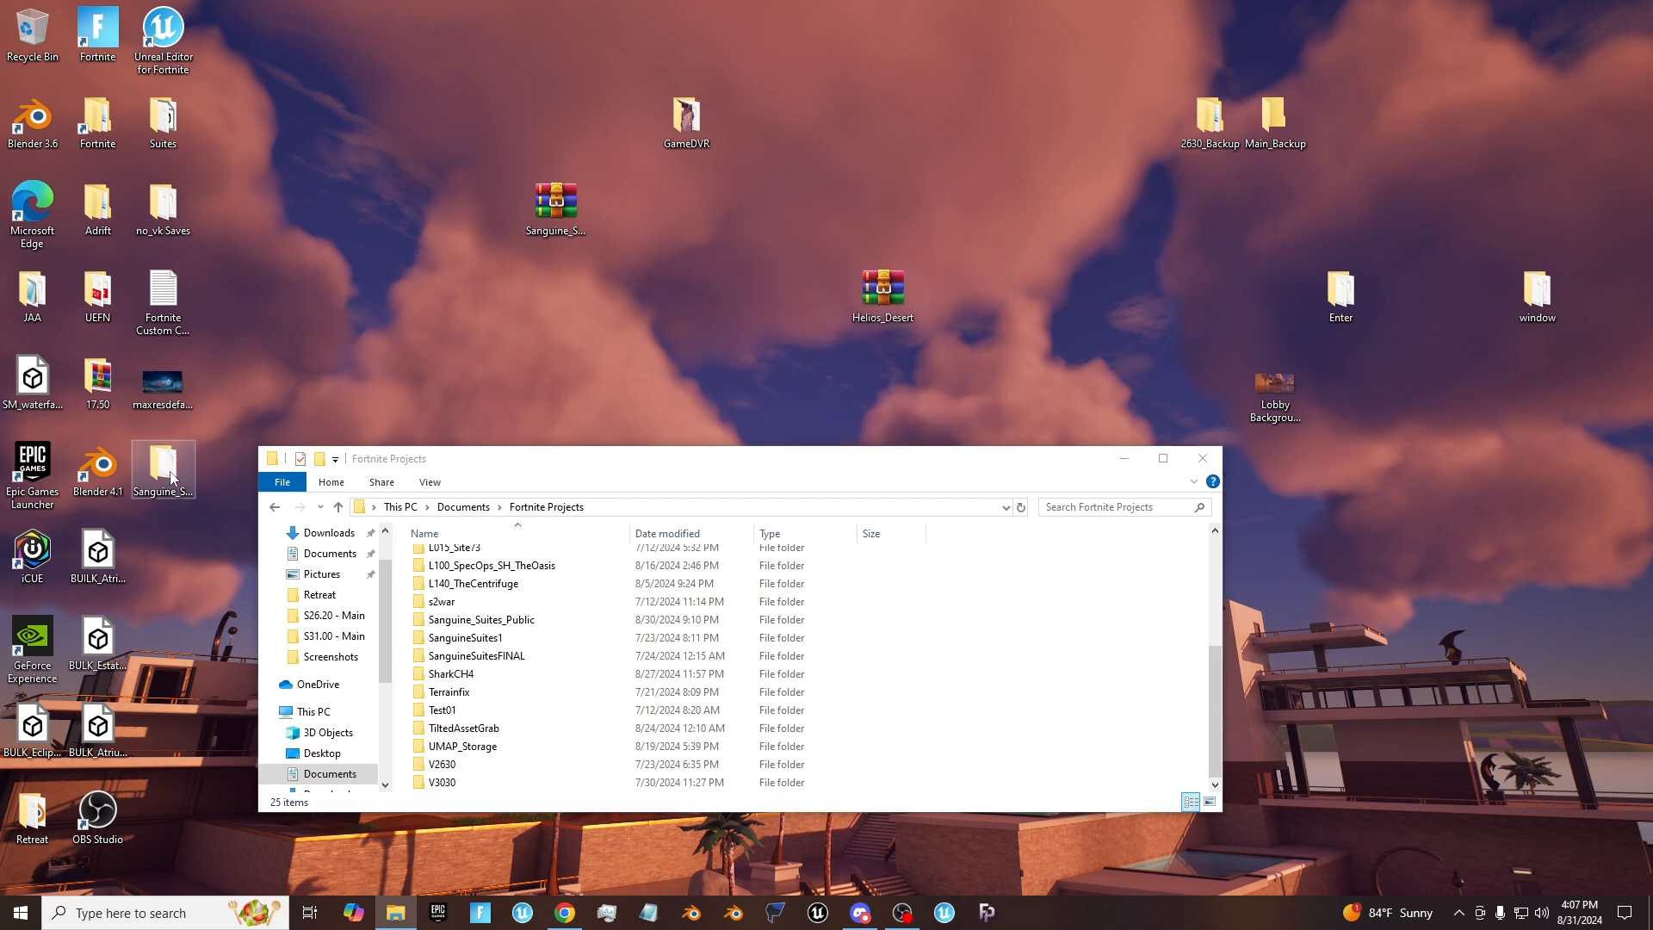
# Step: Open the extracted Sanguine_Suites_Public folder and examine the files under Plugins, Sanguine_Suites_Public, Content
pyautogui.doubleClick(624, 296)
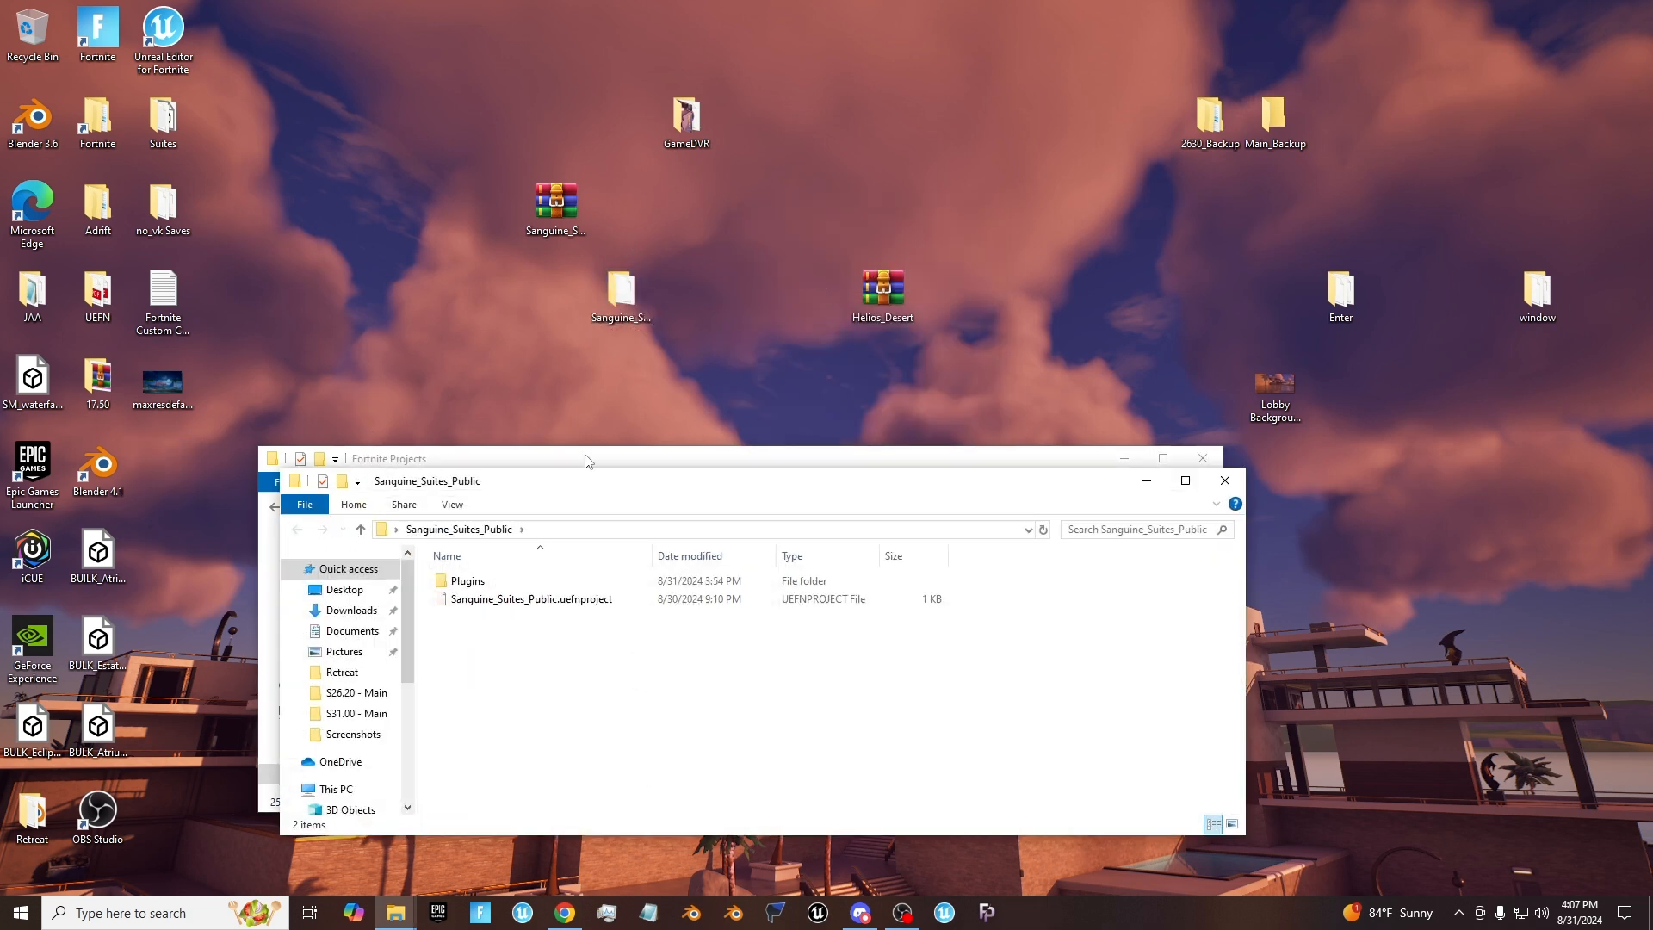
pyautogui.moveTo(560, 484); pyautogui.dragTo(543, 344)
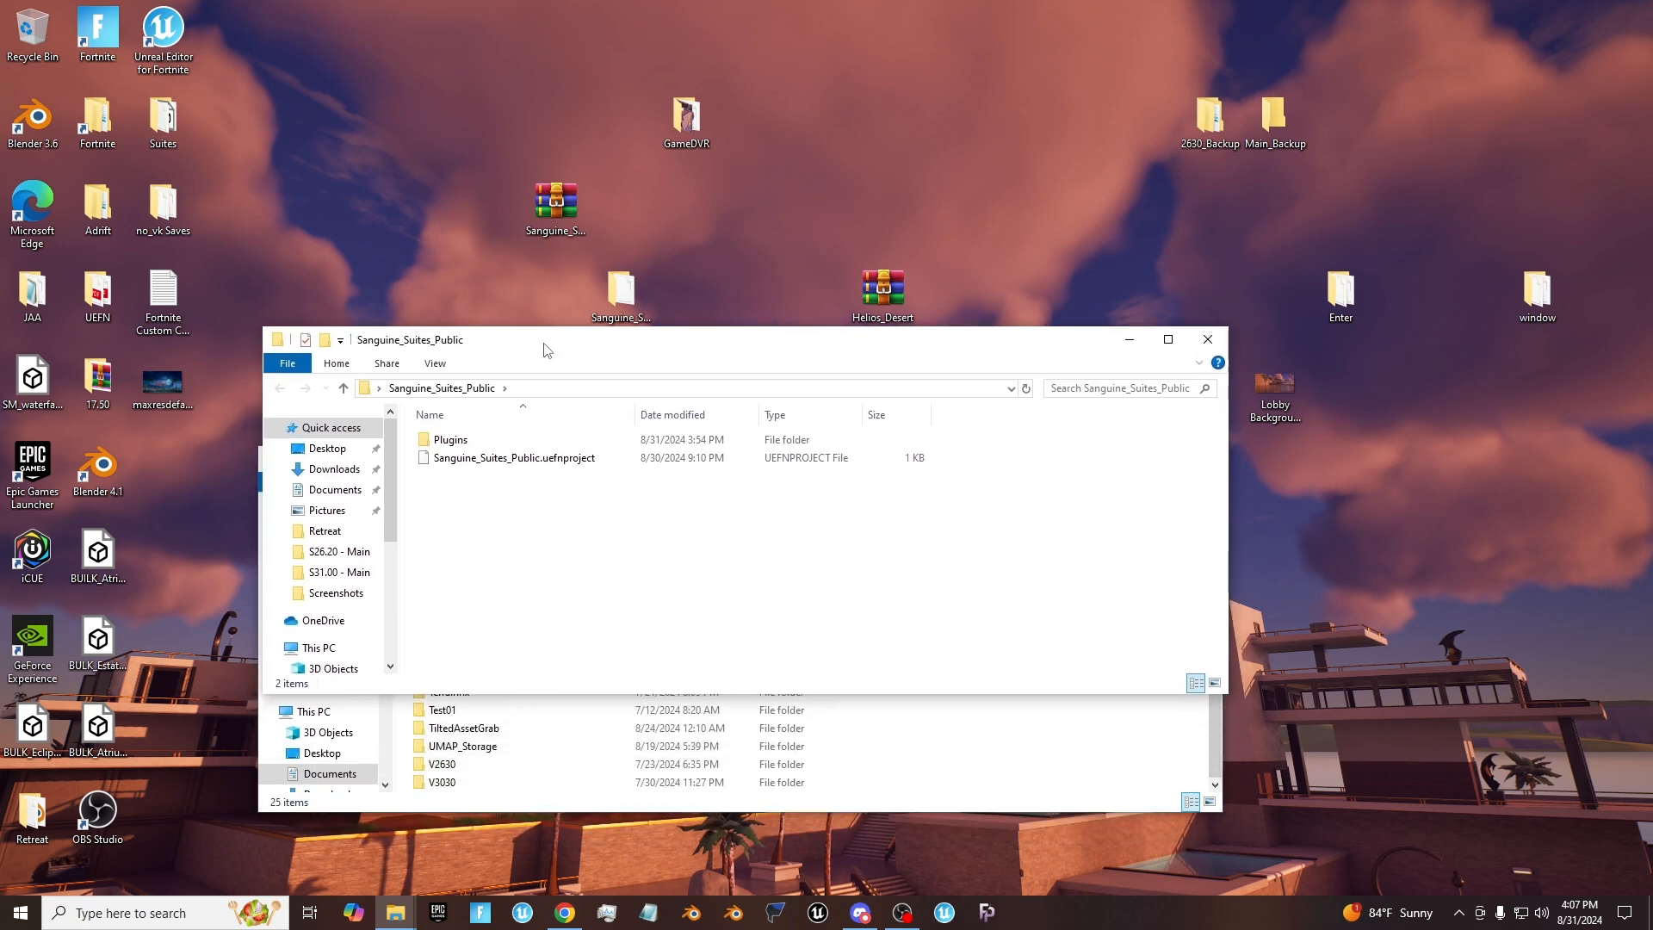
pyautogui.doubleClick(538, 440)
pyautogui.doubleClick(567, 440)
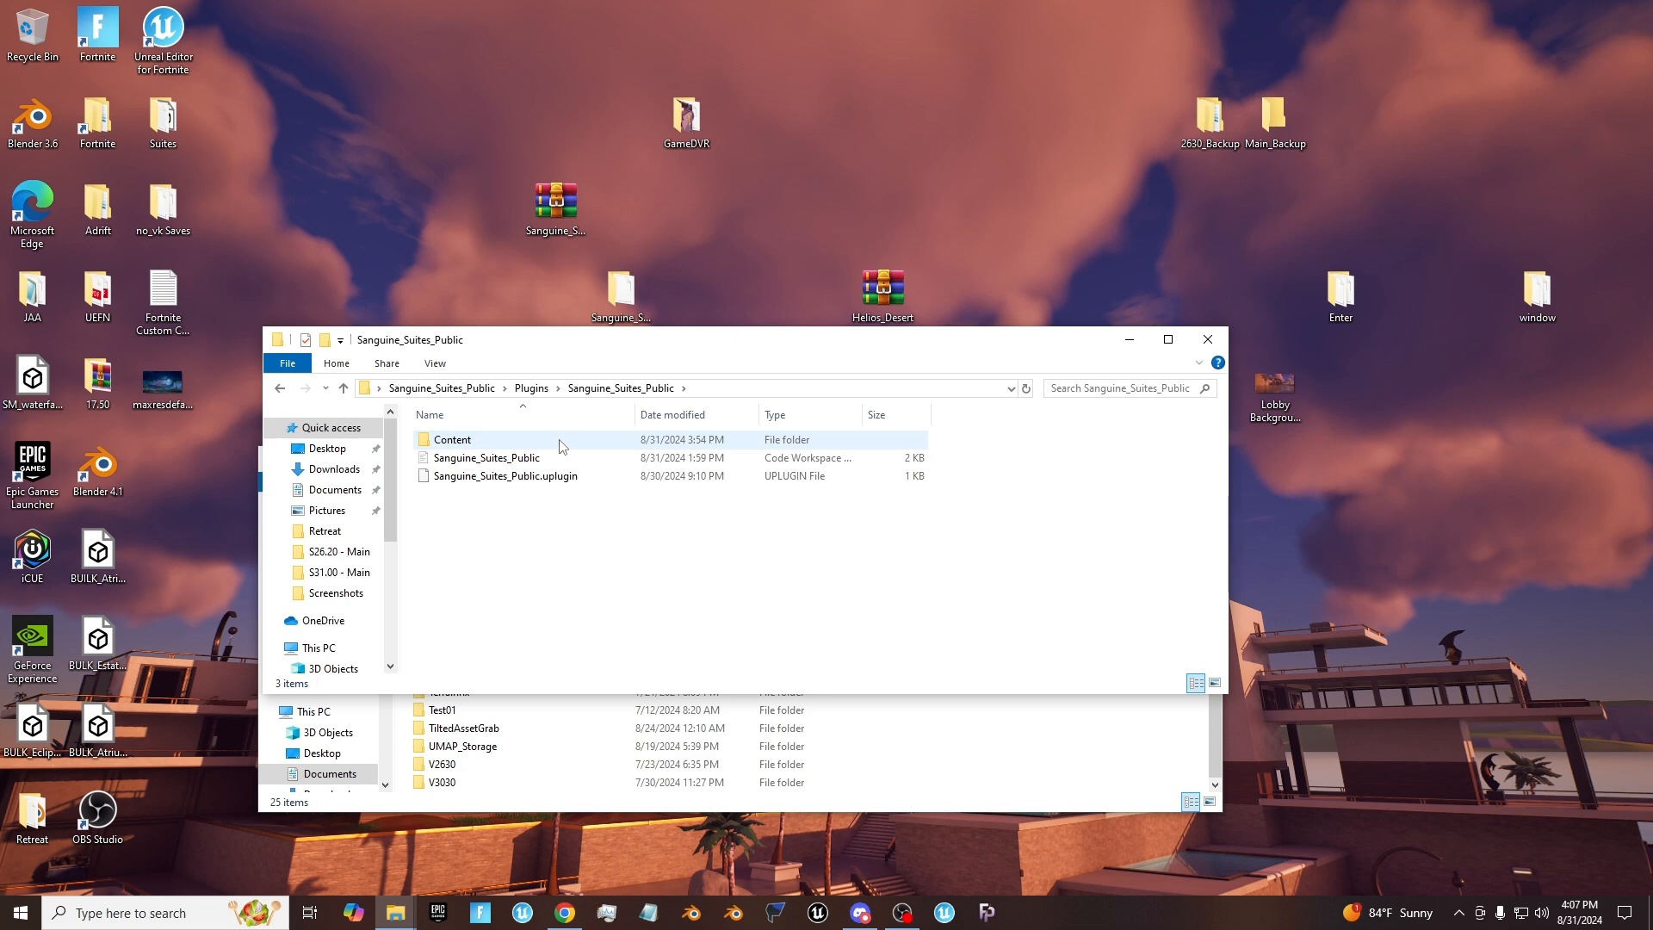
pyautogui.doubleClick(561, 441)
pyautogui.moveTo(580, 635); pyautogui.dragTo(534, 422)
pyautogui.click(579, 644)
pyautogui.moveTo(579, 644); pyautogui.dragTo(530, 443)
pyautogui.click(591, 607)
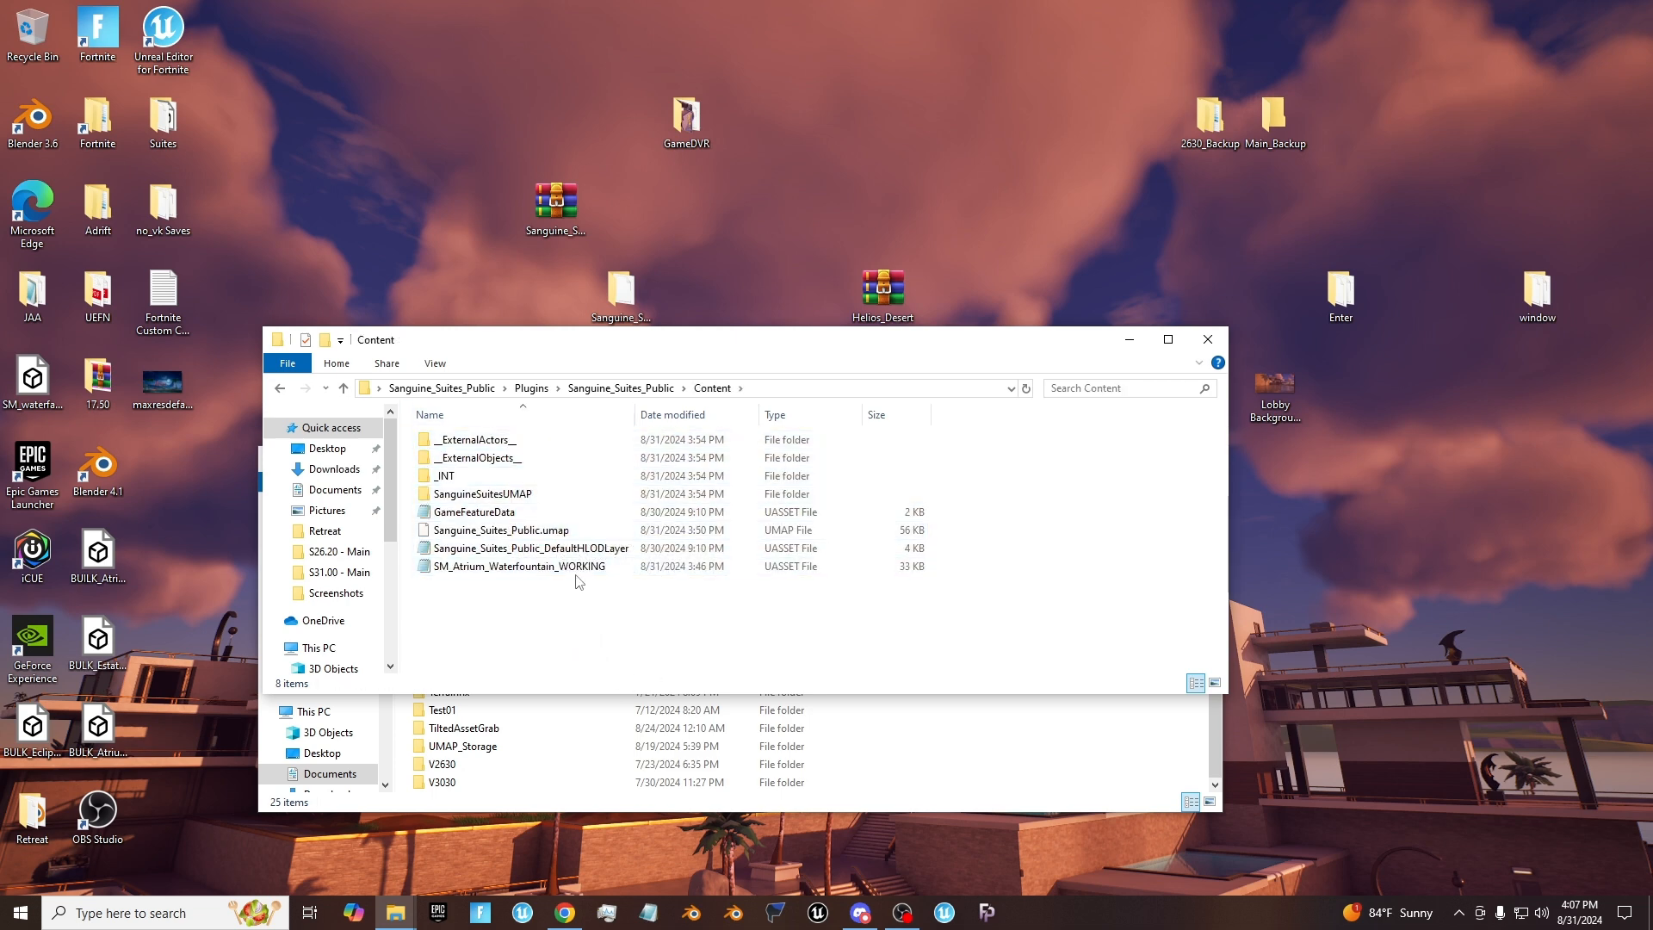
# Step: Examine the asset folders inside SanguineSuitesUMAP and close the extracted project's window
pyautogui.doubleClick(518, 498)
pyautogui.moveTo(582, 638); pyautogui.dragTo(533, 426)
pyautogui.click(586, 634)
pyautogui.moveTo(668, 607); pyautogui.dragTo(651, 441)
pyautogui.click(1206, 340)
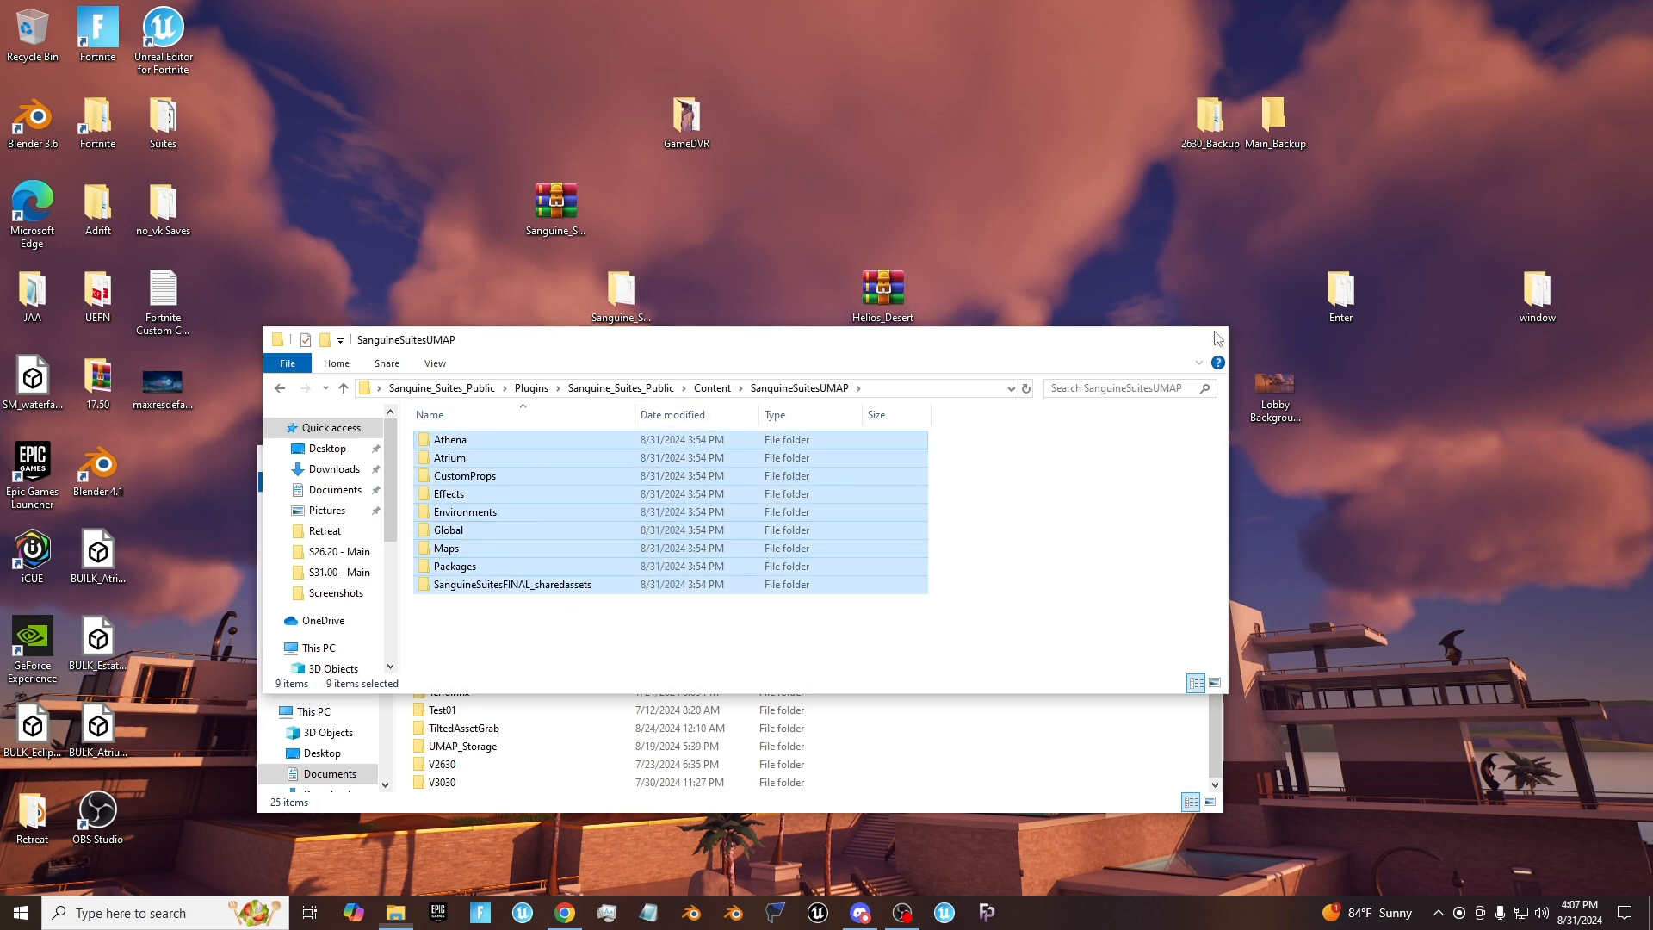
# Step: Permanently delete the extracted Sanguine_Suites_Public folder and its archive from the desktop
pyautogui.click(619, 289)
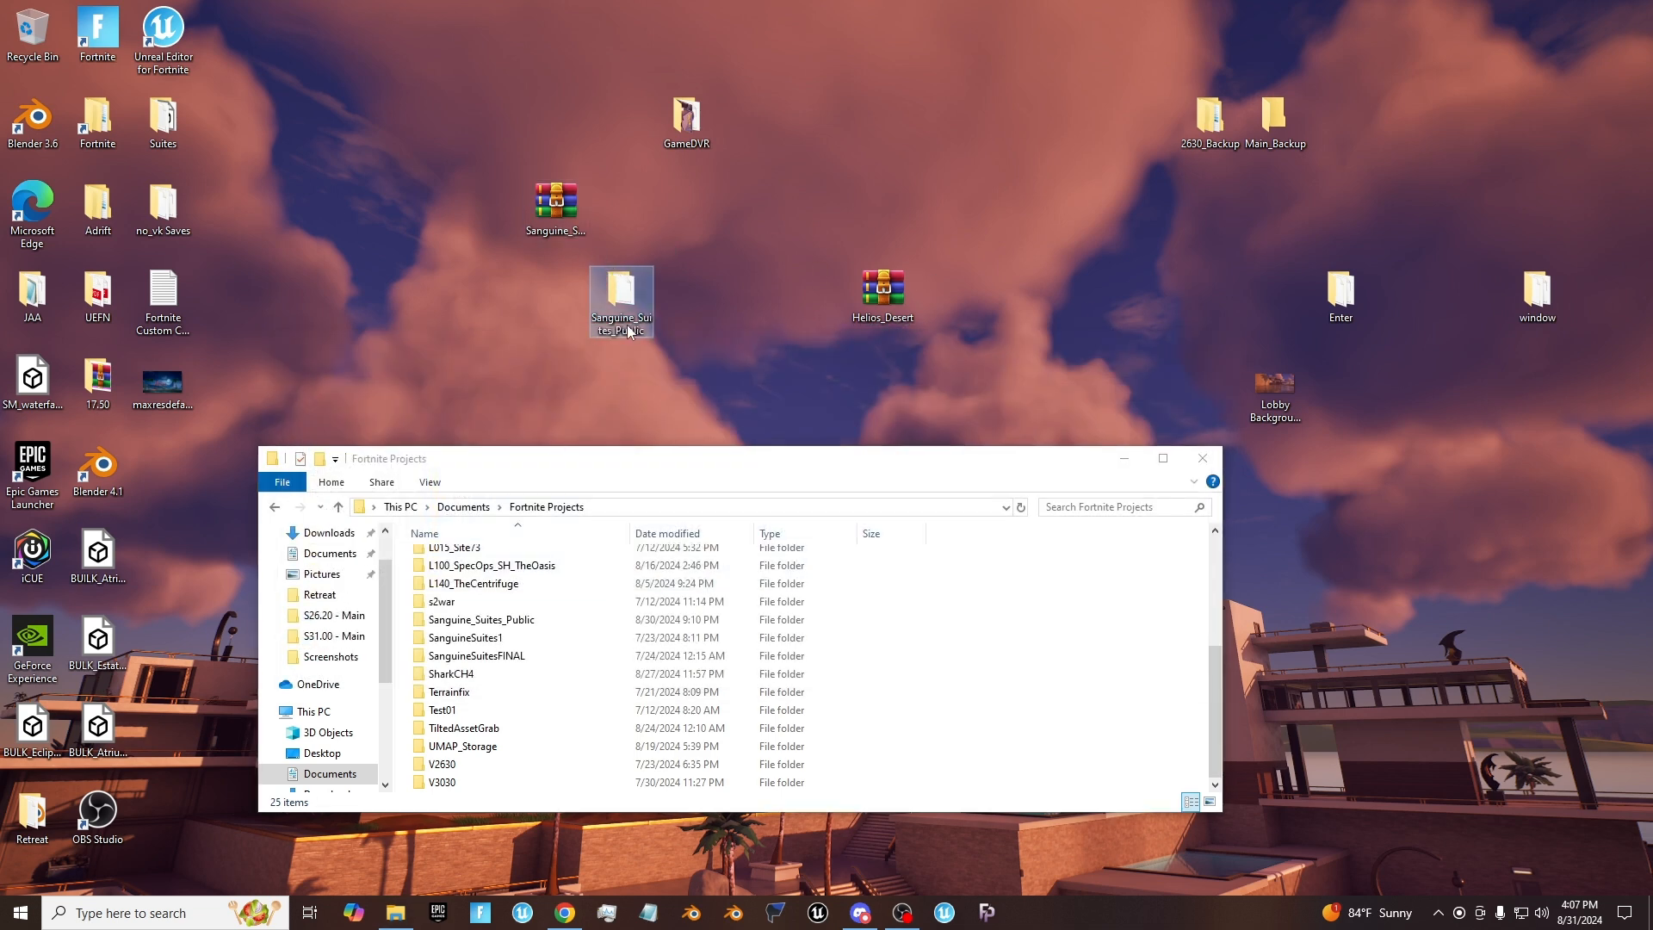
pyautogui.keyDown('ctrl'); pyautogui.click(557, 220); pyautogui.keyUp('ctrl')
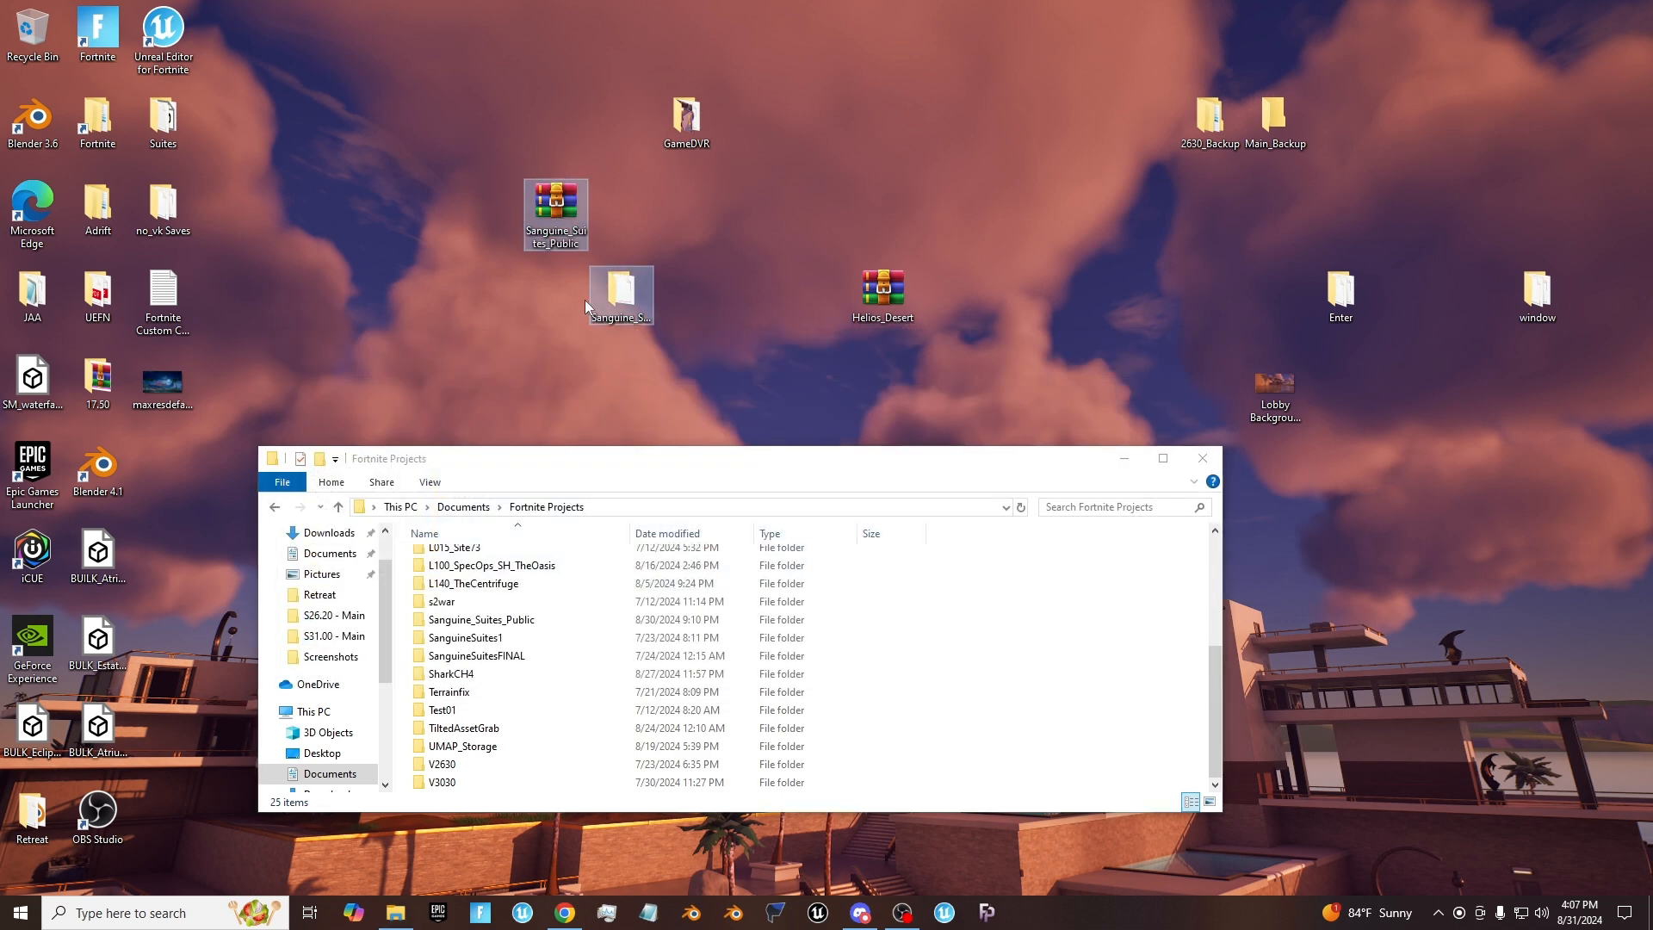
pyautogui.hotkey('shift', 'Delete')
pyautogui.press('Return')
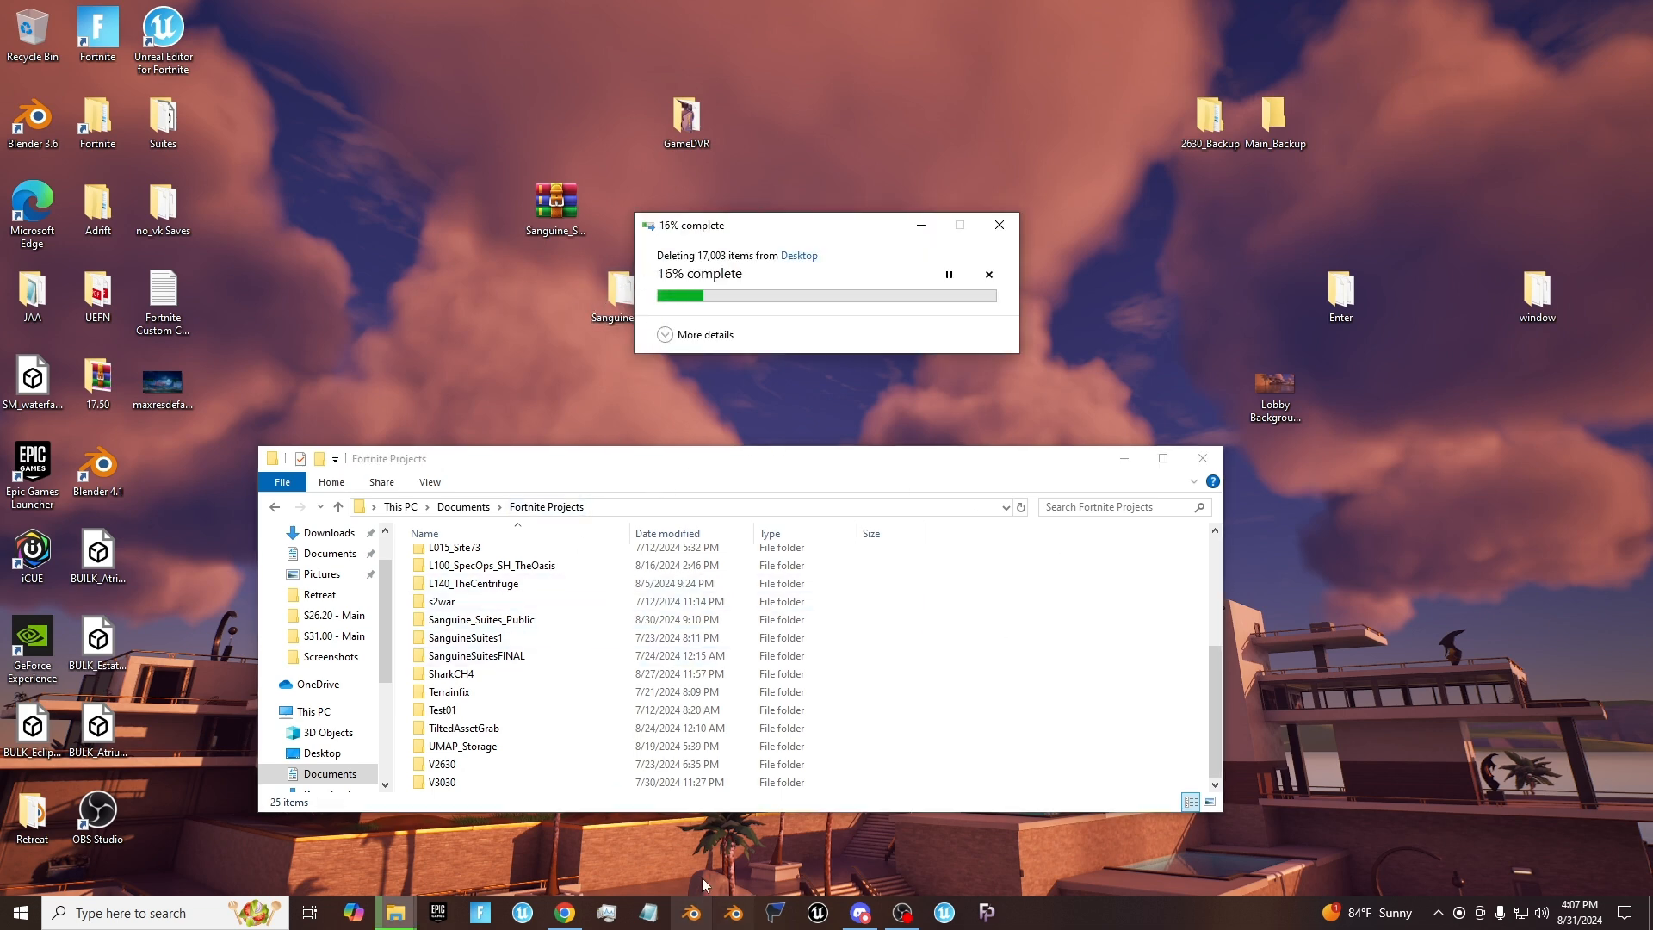
# Step: Launch Unreal Editor for Fortnite and open the Sanguine_Suites_Public project
pyautogui.click(528, 911)
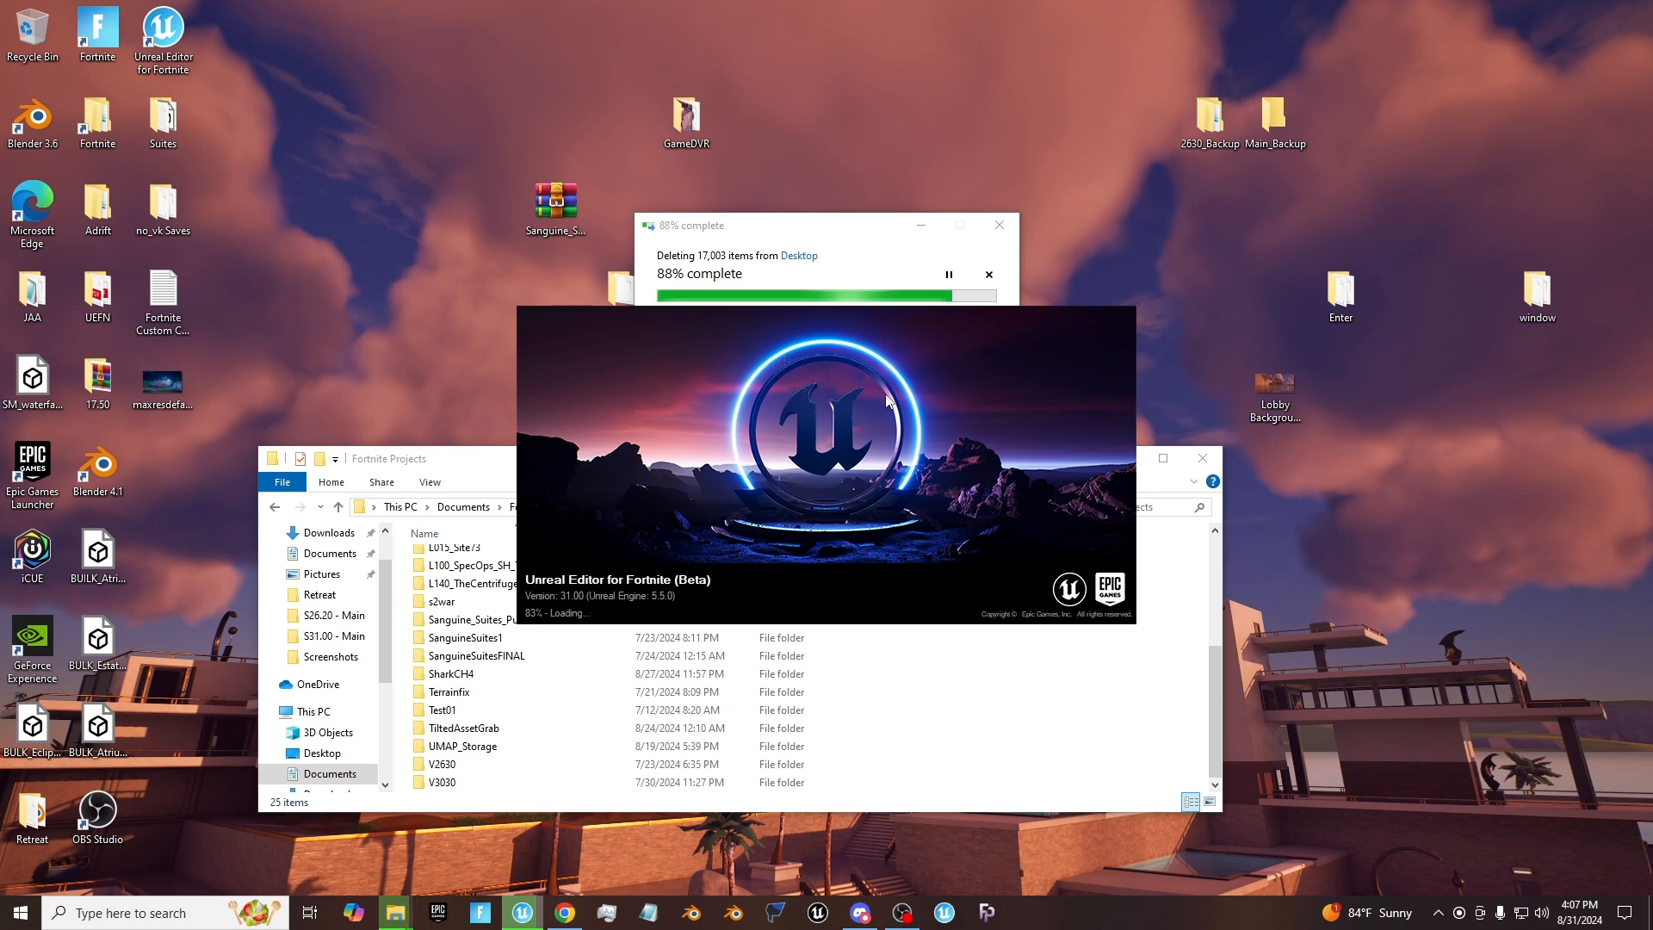
pyautogui.moveTo(1026, 422); pyautogui.dragTo(932, 397)
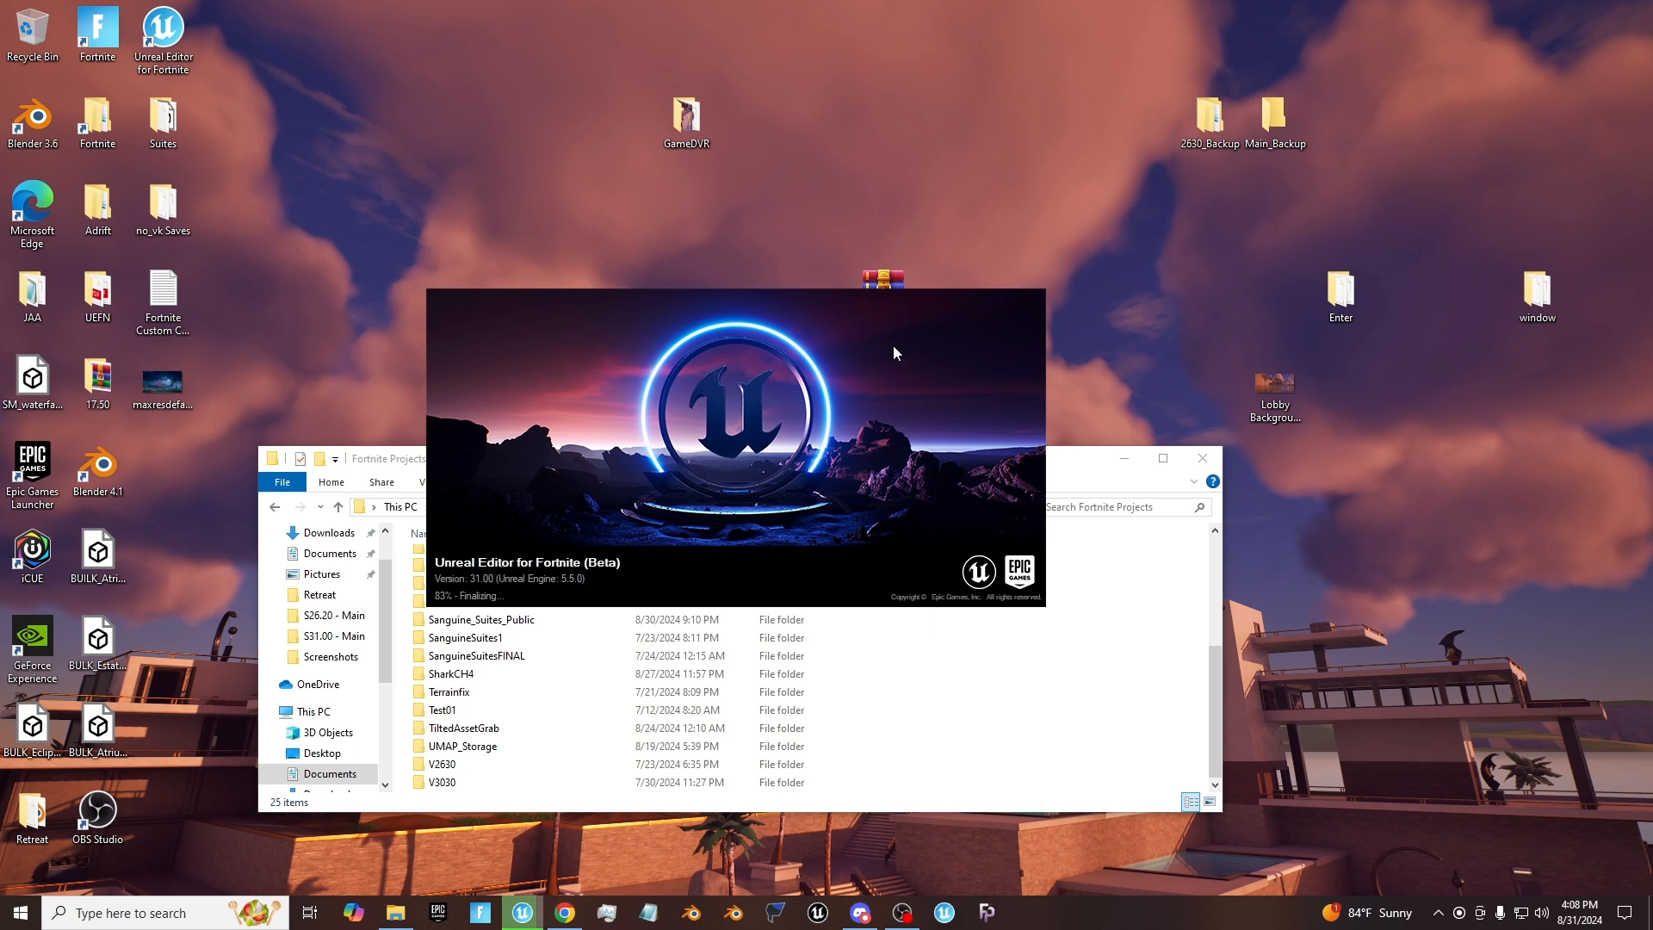
pyautogui.moveTo(769, 385); pyautogui.dragTo(613, 427)
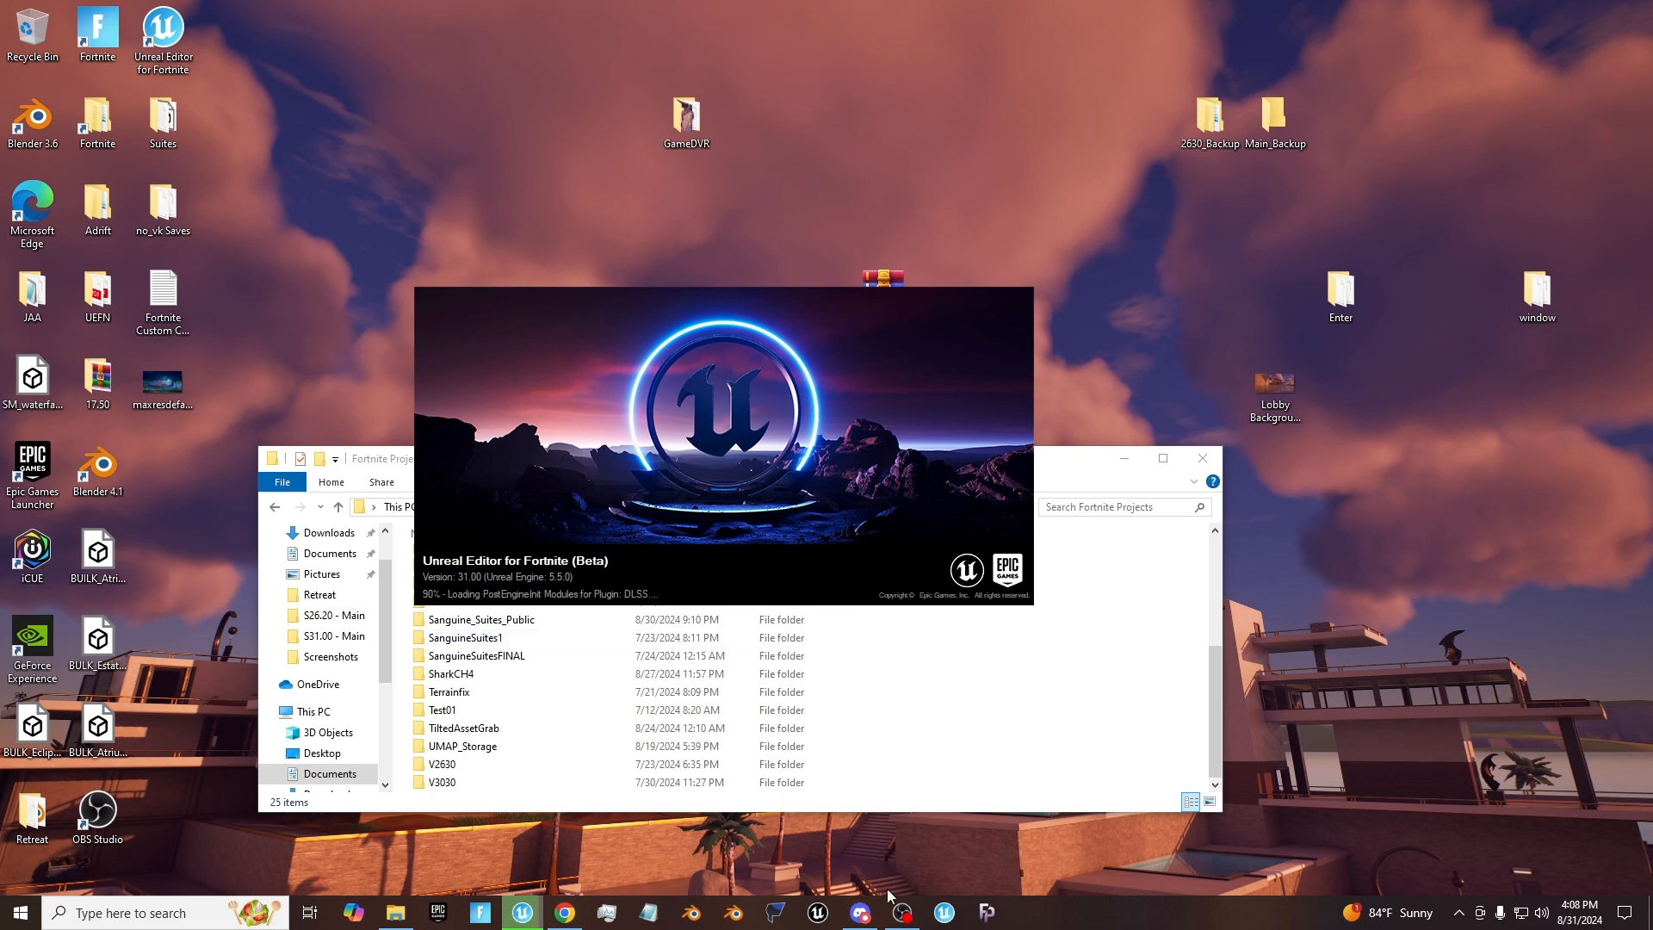
pyautogui.click(902, 911)
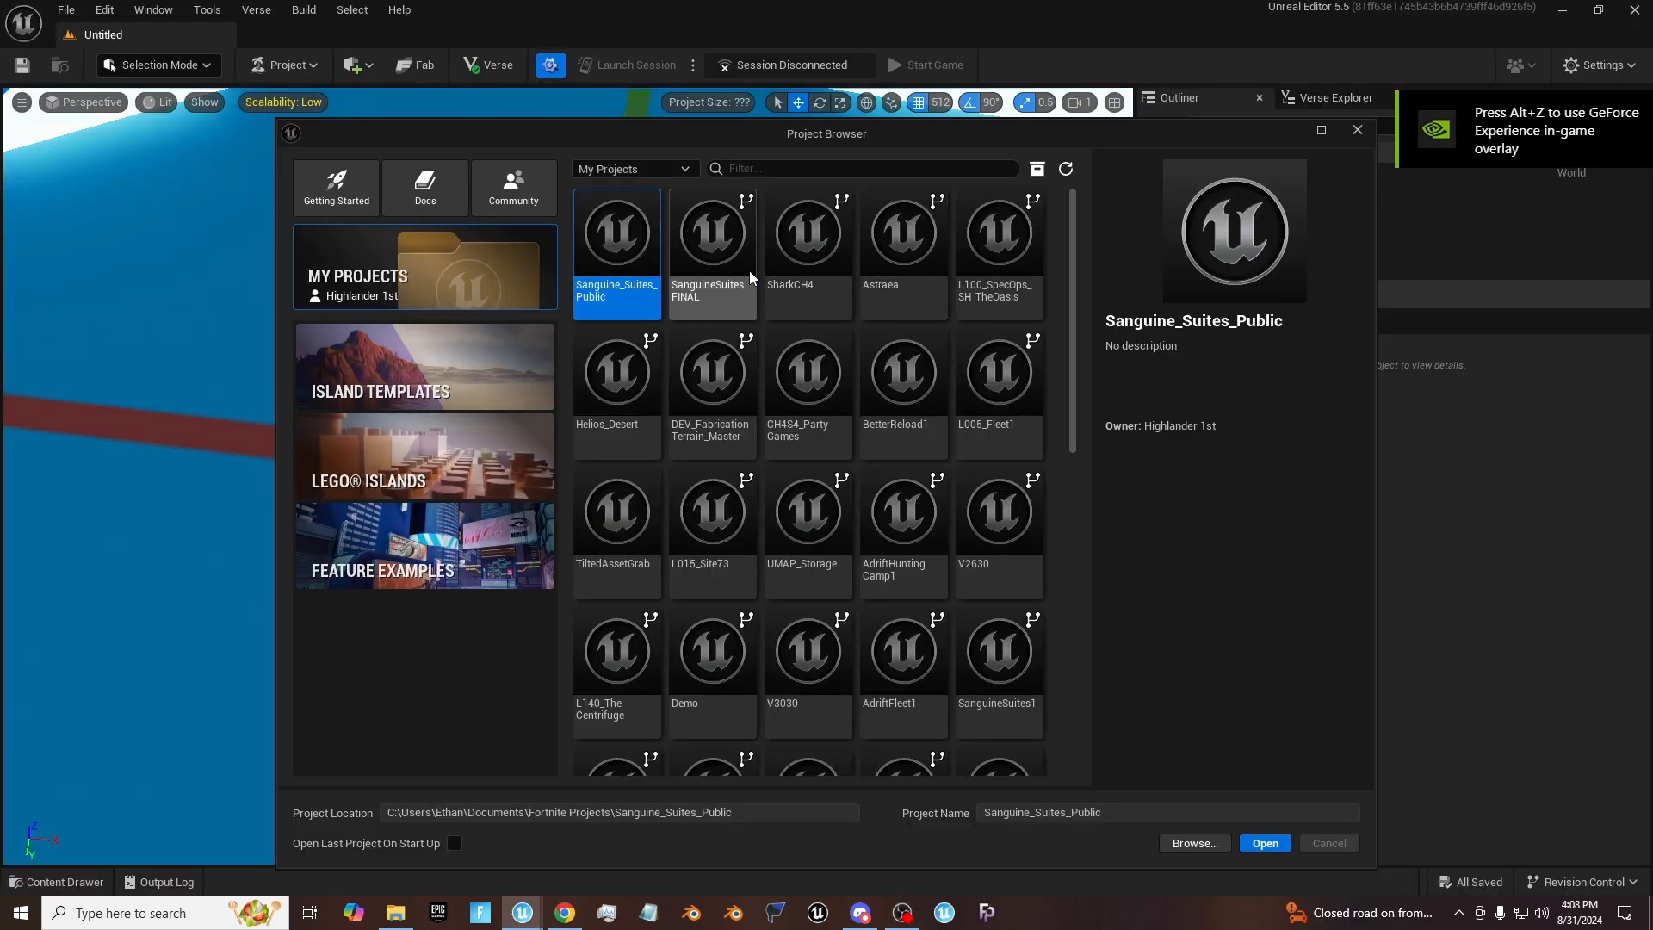
pyautogui.scroll(-1, 810, 344)
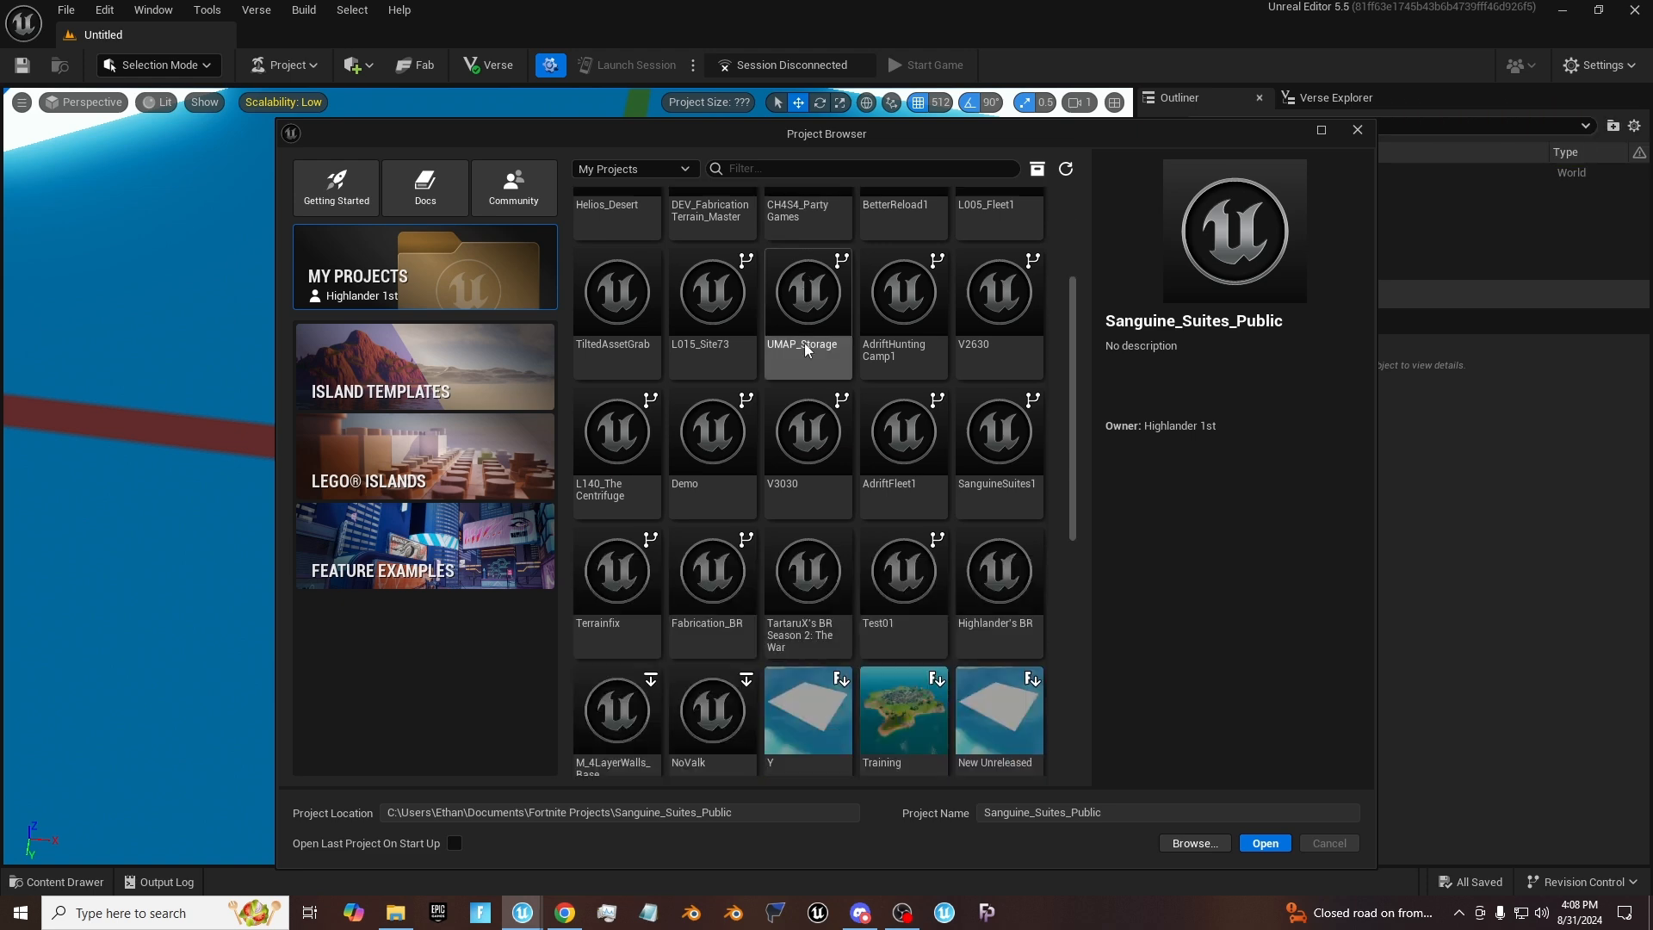
pyautogui.scroll(1, 729, 227)
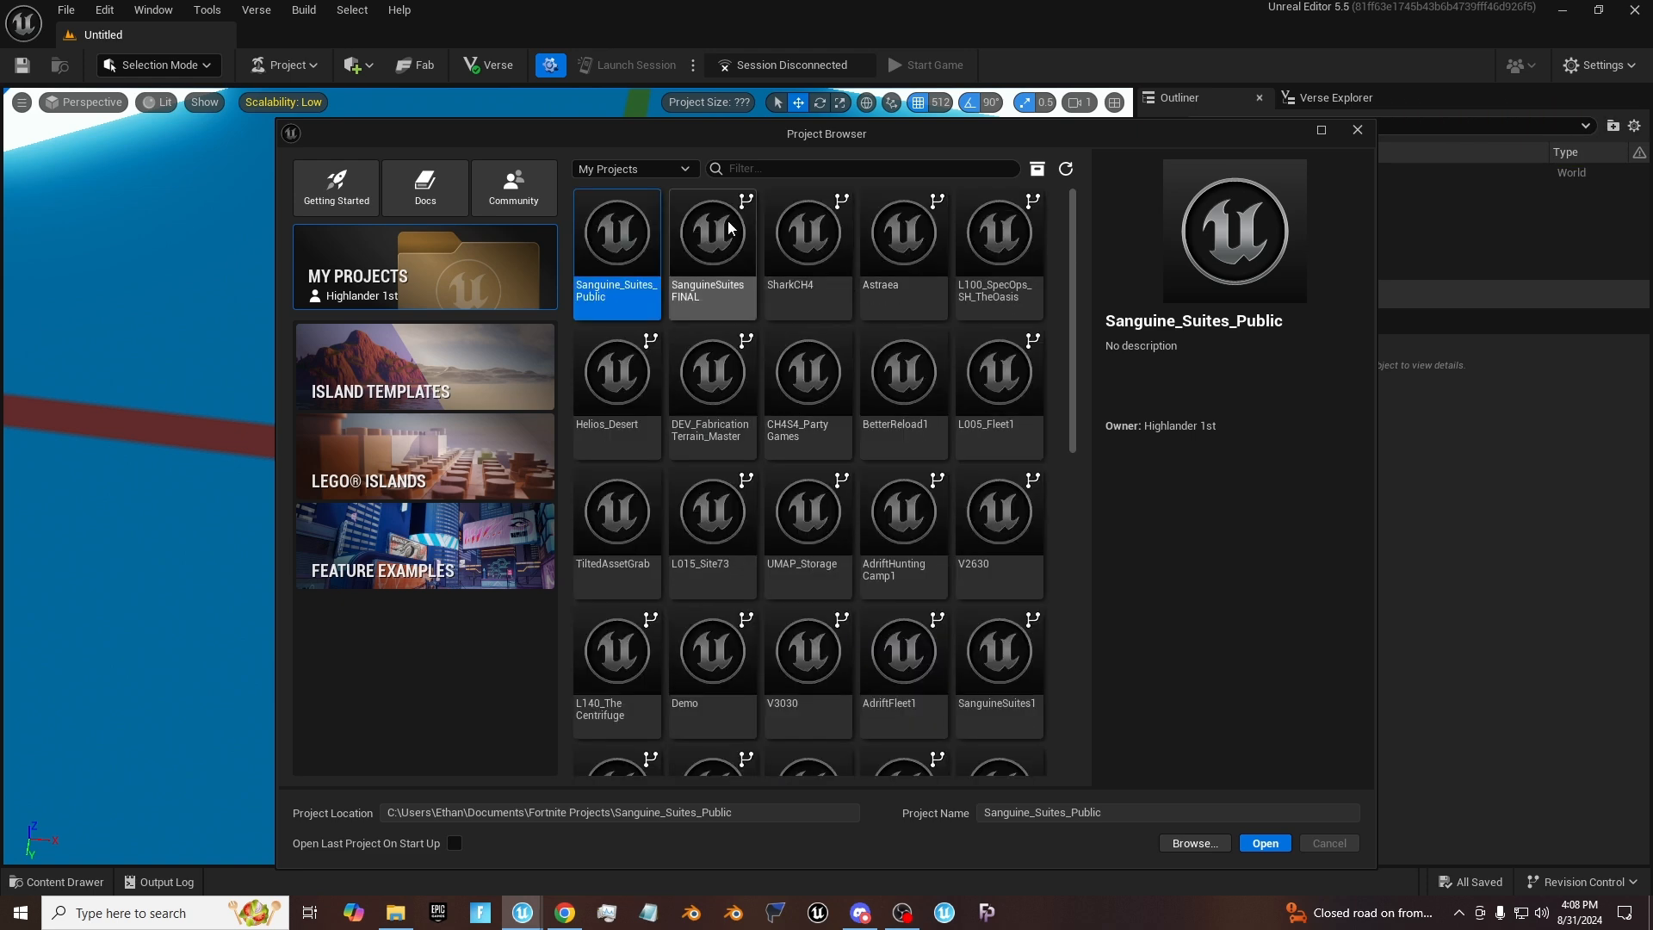
pyautogui.doubleClick(649, 271)
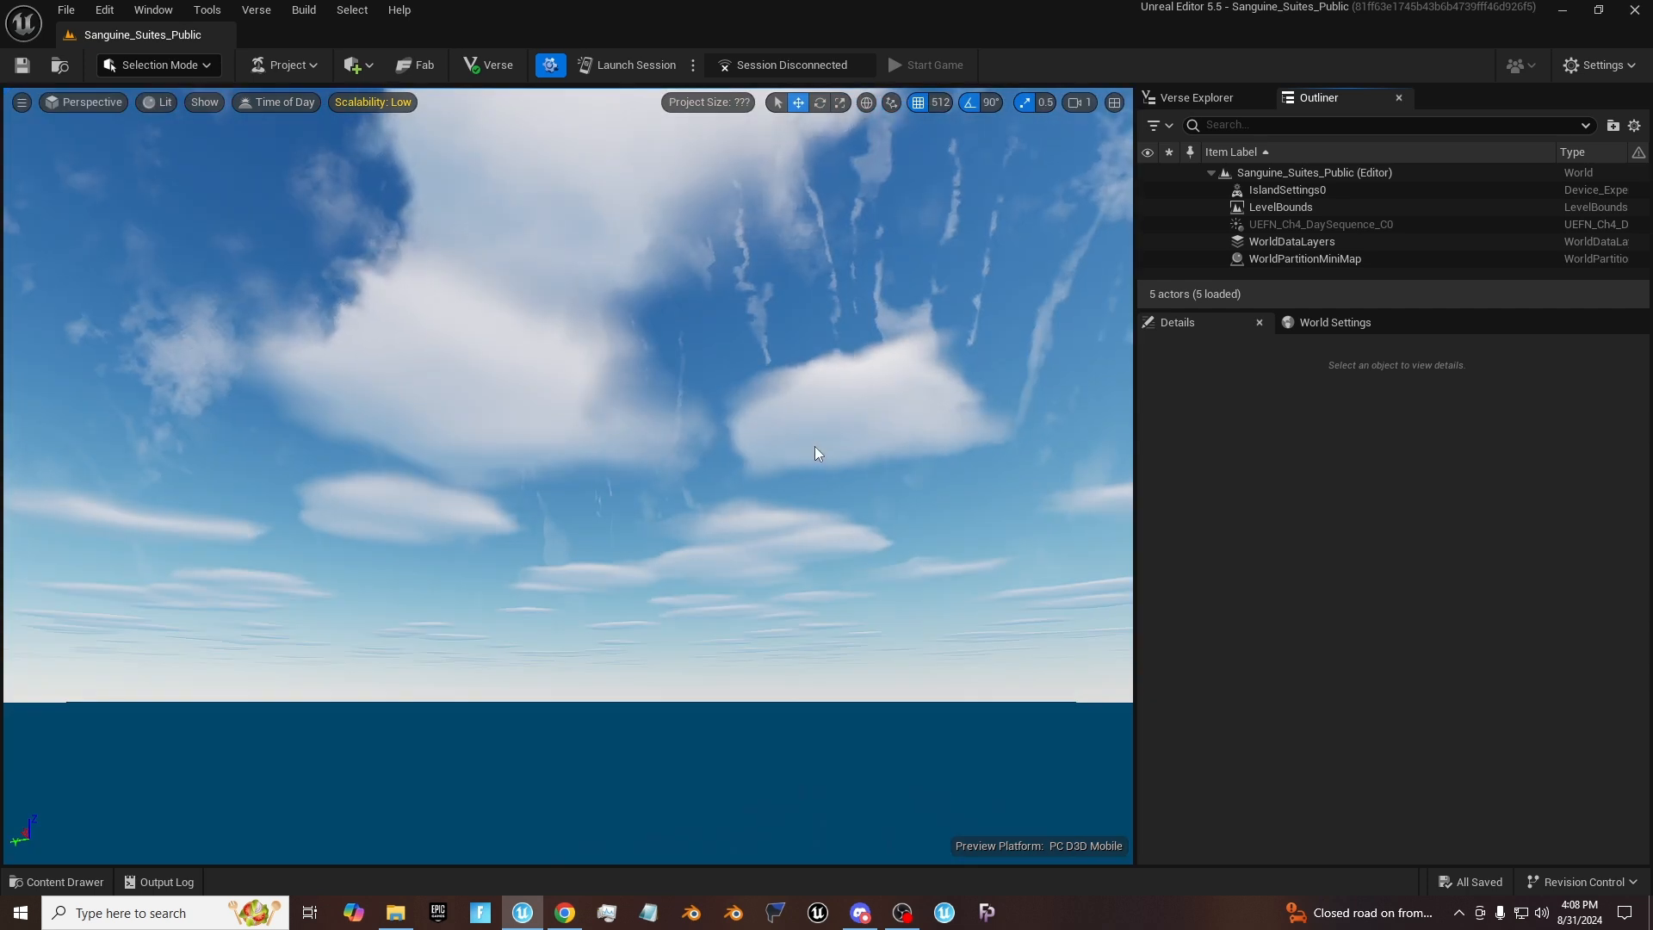
# Step: Place the SM_Atrium_Waterfountain_WORKING static mesh in the level above the water and delete it again
pyautogui.moveTo(649, 356)
pyautogui.mouseDown(button='right')
pyautogui.moveTo(649, 517)
pyautogui.moveTo(649, 357)
pyautogui.mouseUp(button='right')
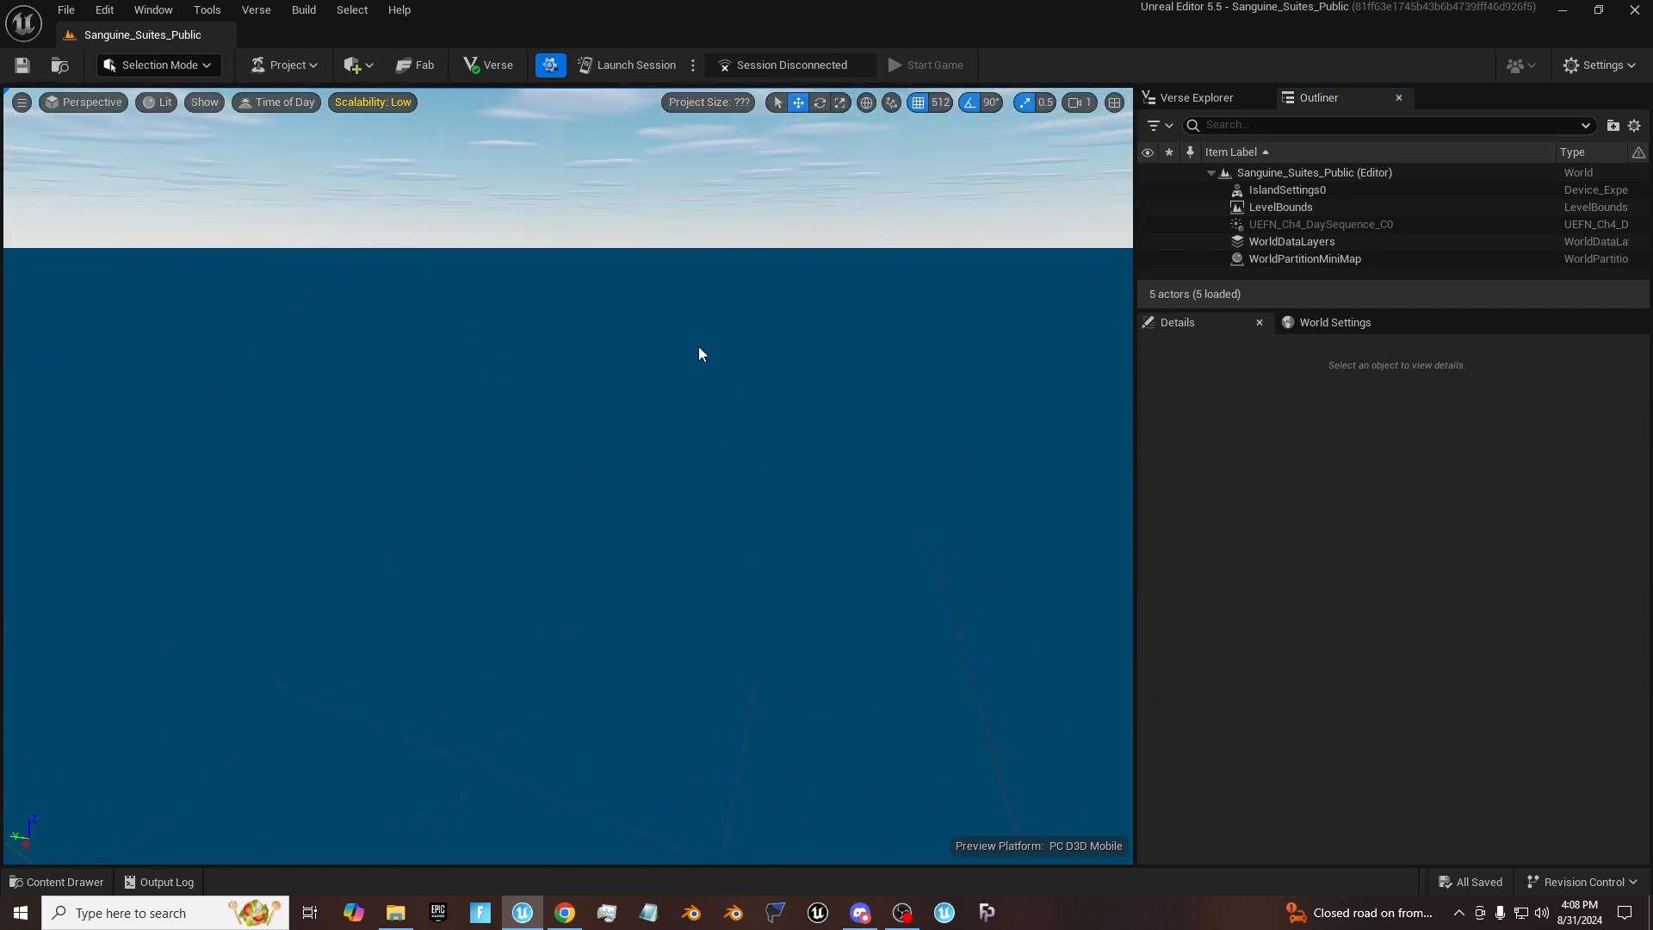
pyautogui.click(30, 885)
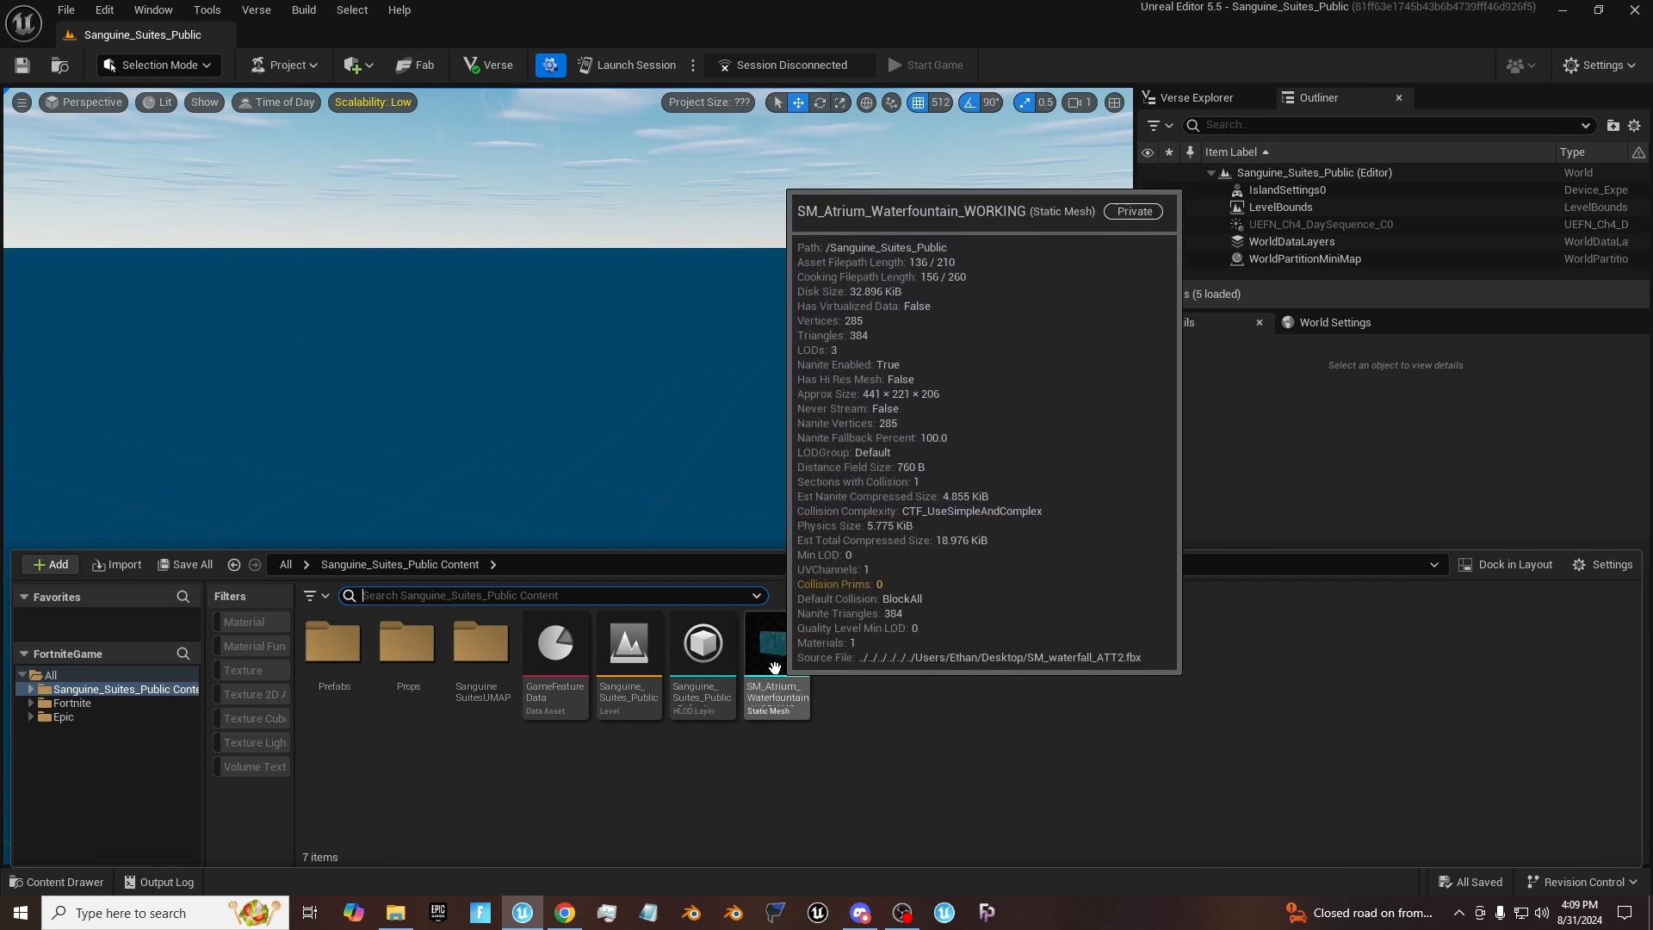
pyautogui.moveTo(777, 654); pyautogui.dragTo(725, 517)
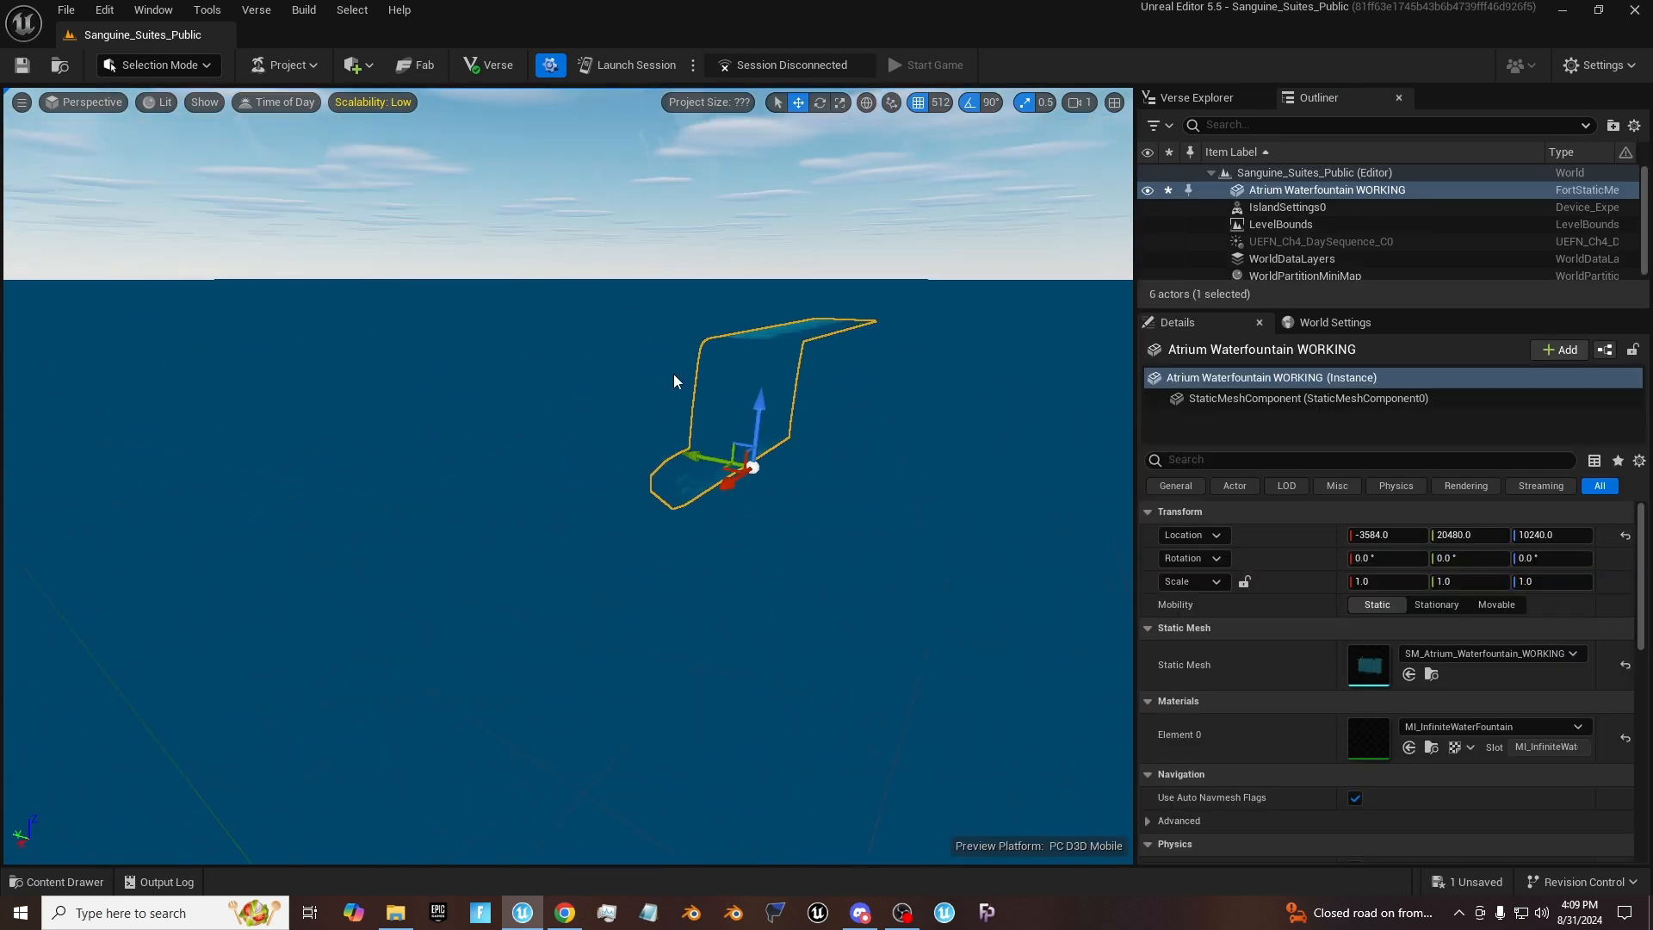
pyautogui.press('Delete')
# Step: Place the Sanguine Suites Main Building prefab from Prefabs, Last Resort into the level
pyautogui.click(10, 882)
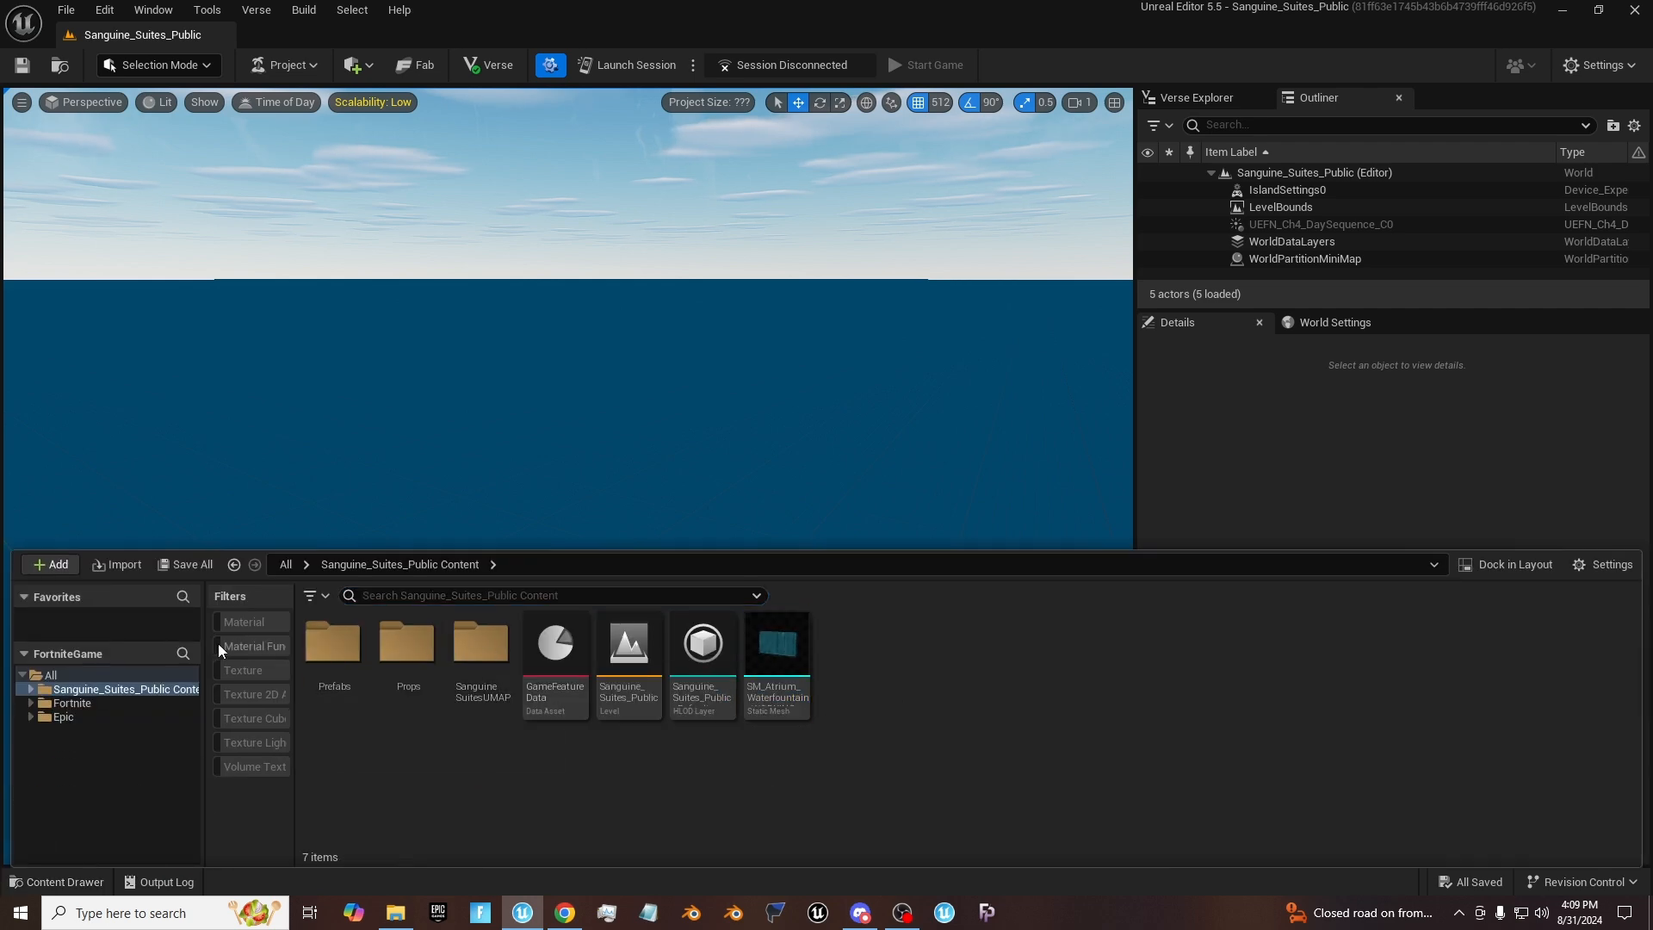
pyautogui.doubleClick(319, 667)
pyautogui.doubleClick(336, 650)
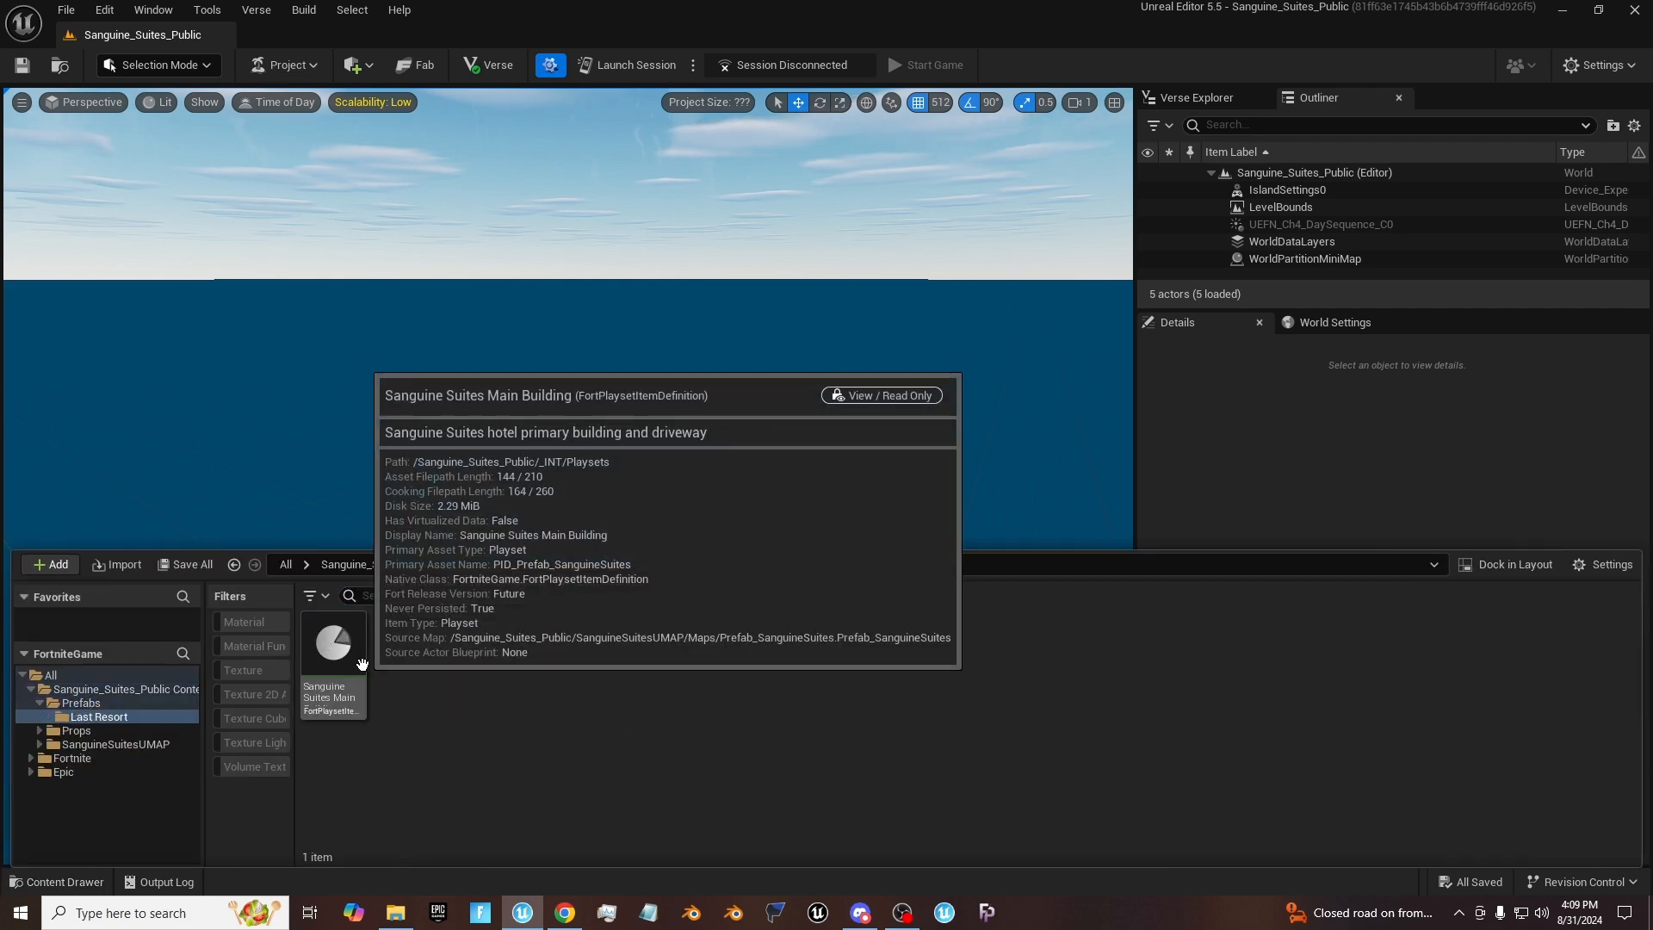
pyautogui.moveTo(348, 646); pyautogui.dragTo(670, 370)
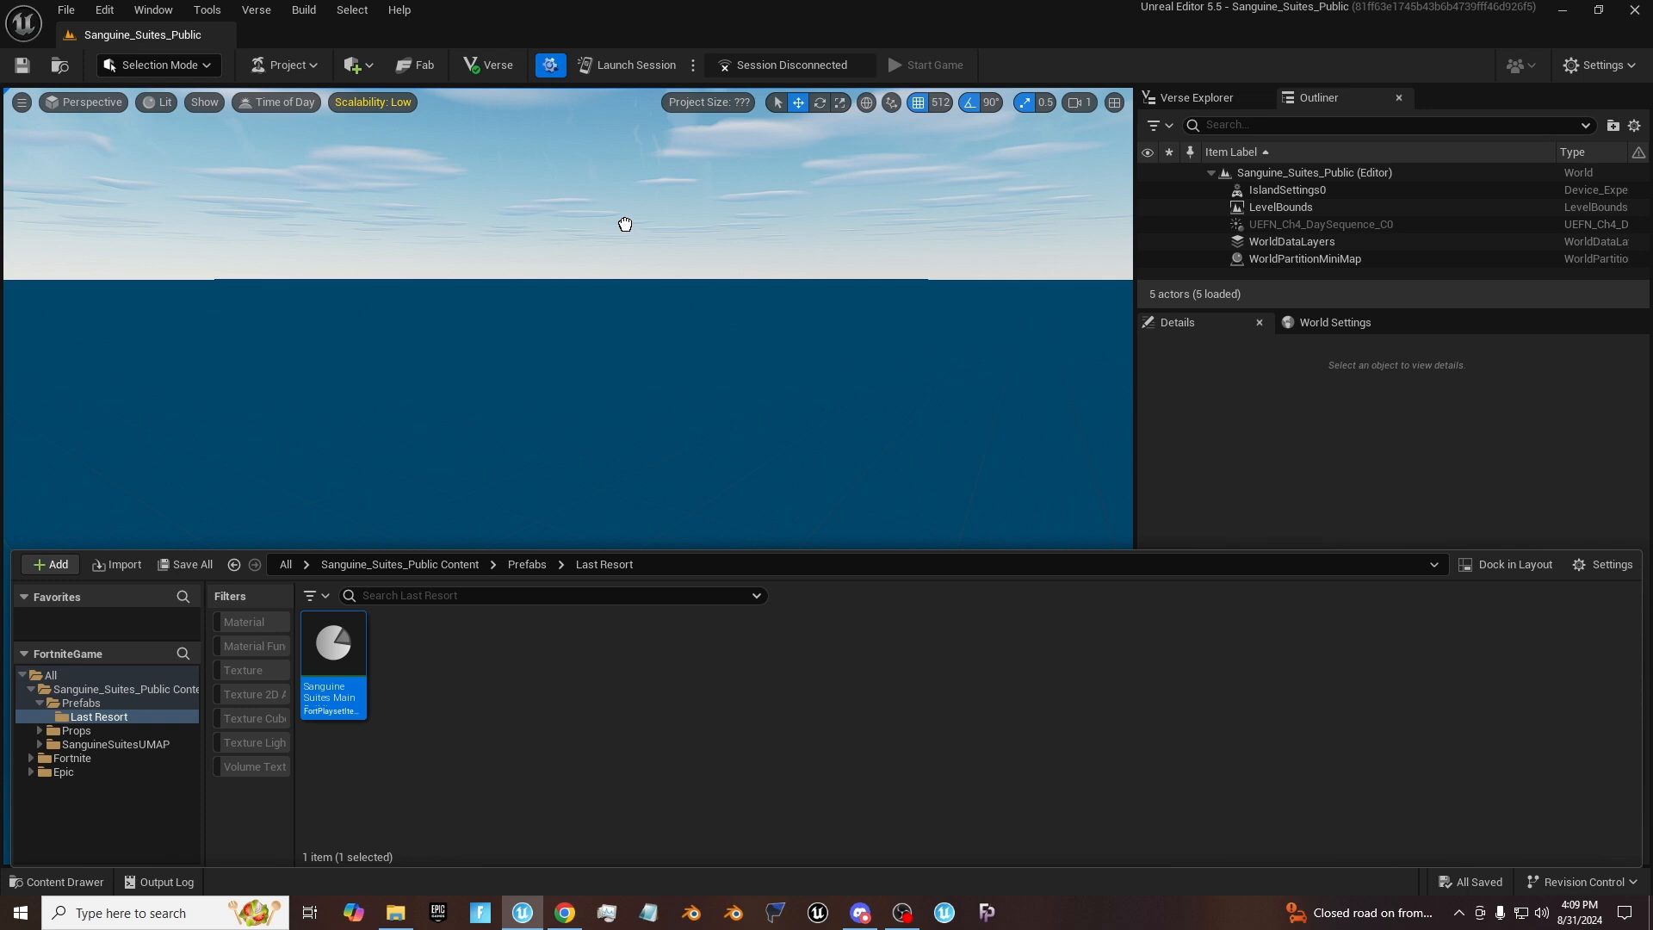
pyautogui.moveTo(625, 224); pyautogui.dragTo(625, 224)
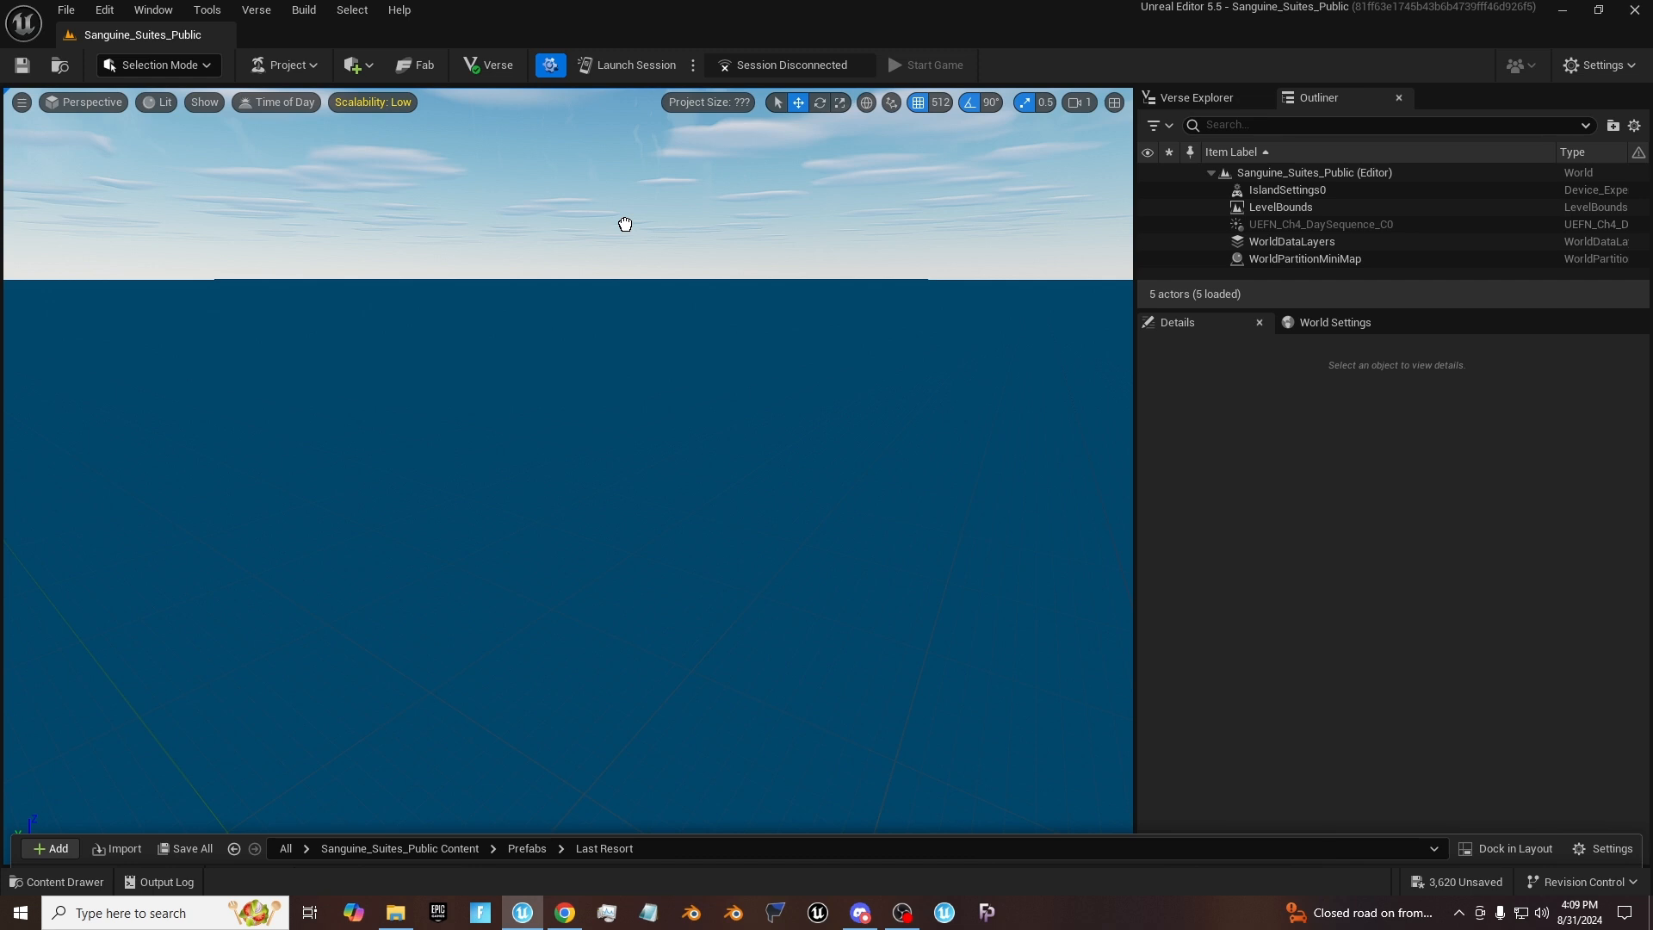
pyautogui.moveTo(625, 224); pyautogui.dragTo(625, 224)
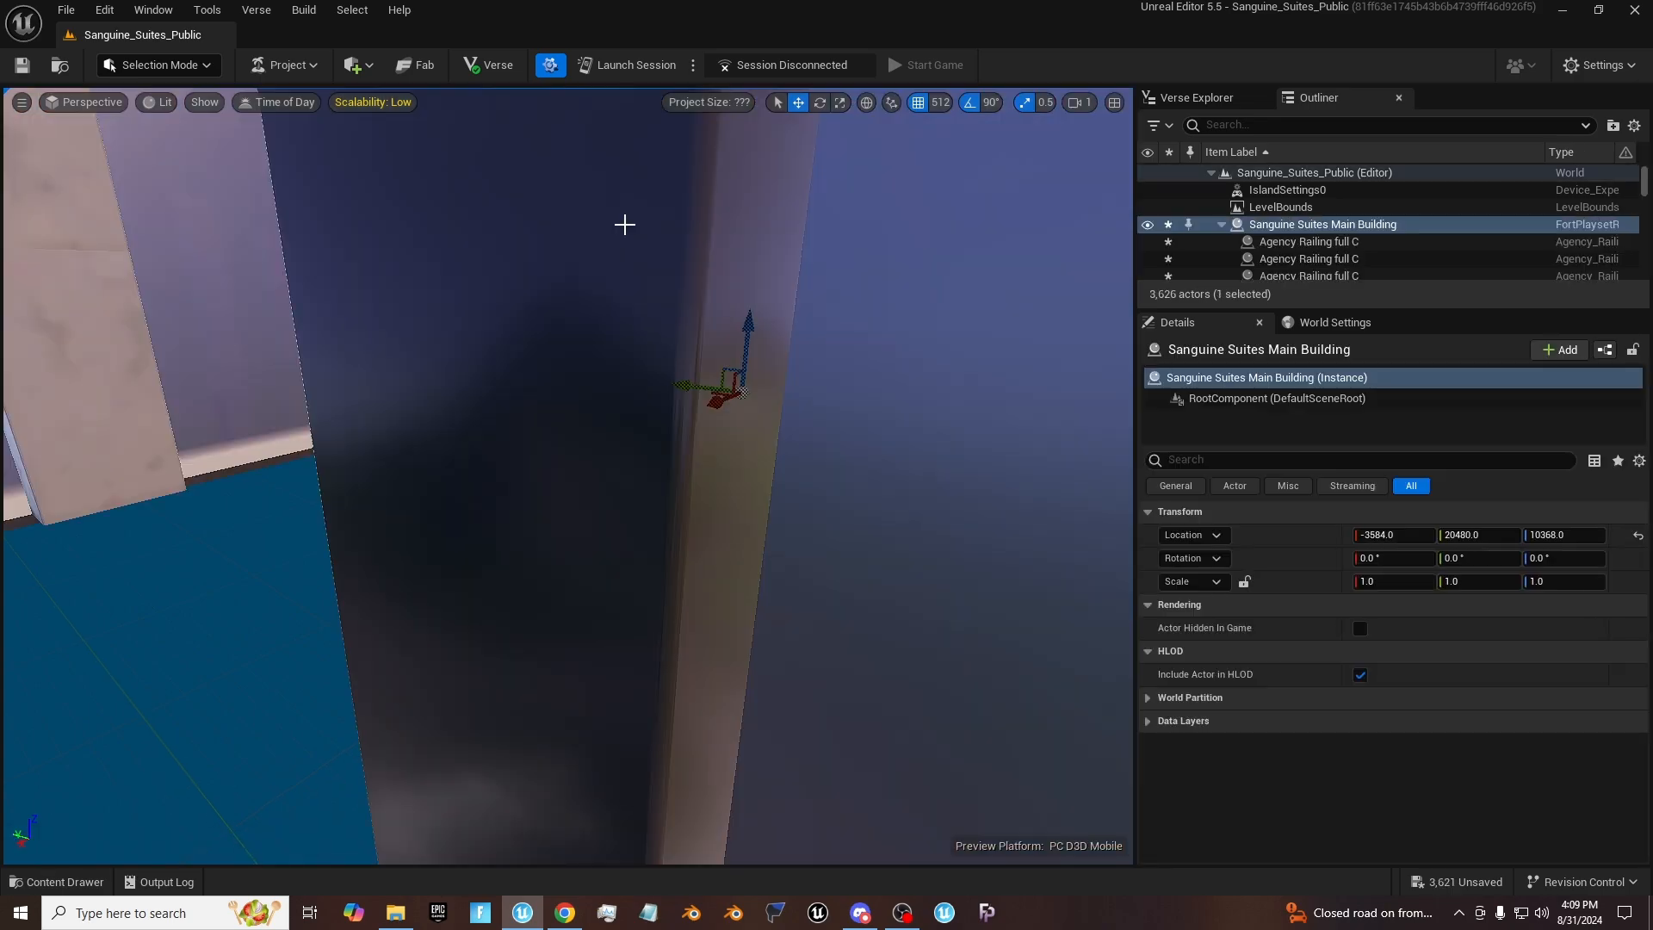
# Step: Examine the placed Sanguine Suites Main Building up close and from the driveway side
pyautogui.press('s')
pyautogui.moveTo(723, 352); pyautogui.dragTo(723, 351, button='right')
pyautogui.scroll(1, 722, 351)
pyautogui.press('w')
pyautogui.scroll(-2, 615, 393)
pyautogui.moveTo(615, 394); pyautogui.dragTo(651, 430, button='right')
pyautogui.press('w')
pyautogui.moveTo(1036, 353); pyautogui.dragTo(1037, 353, button='right')
pyautogui.press('w')
pyautogui.moveTo(568, 476); pyautogui.dragTo(567, 476, button='right')
pyautogui.press('w')
pyautogui.press('w')
pyautogui.scroll(3, 568, 476)
pyautogui.press('f')
pyautogui.scroll(-2, 568, 476)
pyautogui.moveTo(634, 427); pyautogui.dragTo(597, 359, button='right')
pyautogui.scroll(2, 633, 427)
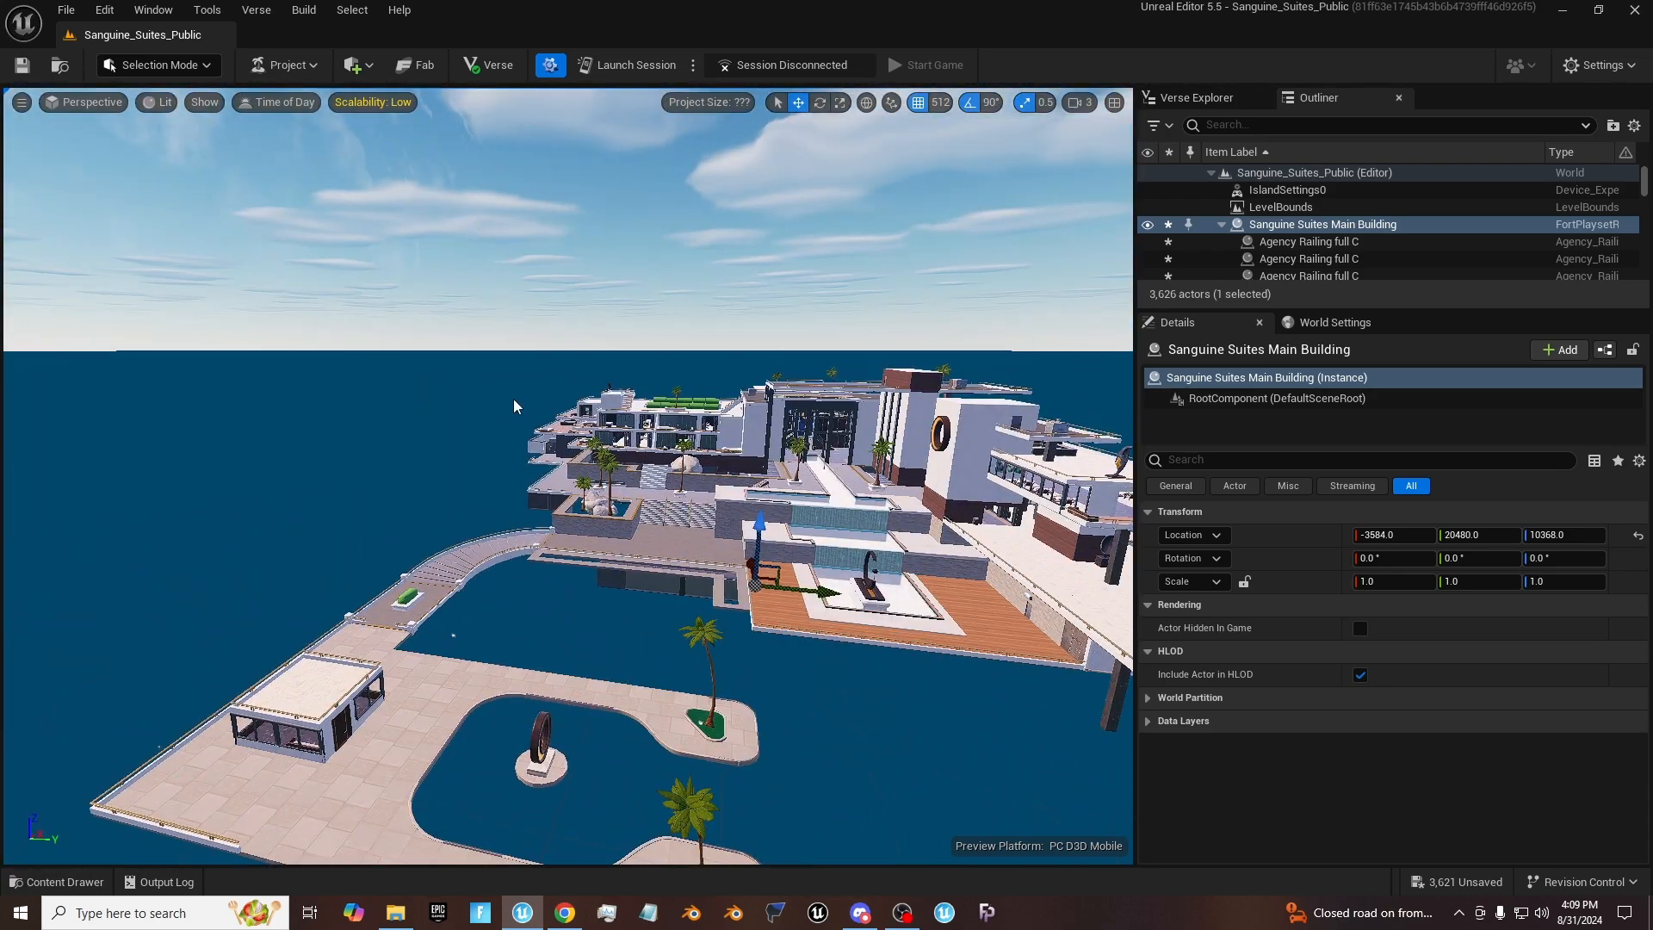
# Step: Examine the full layout of the placed building and its driveway from farther away and above
pyautogui.moveTo(522, 463); pyautogui.dragTo(523, 463, button='right')
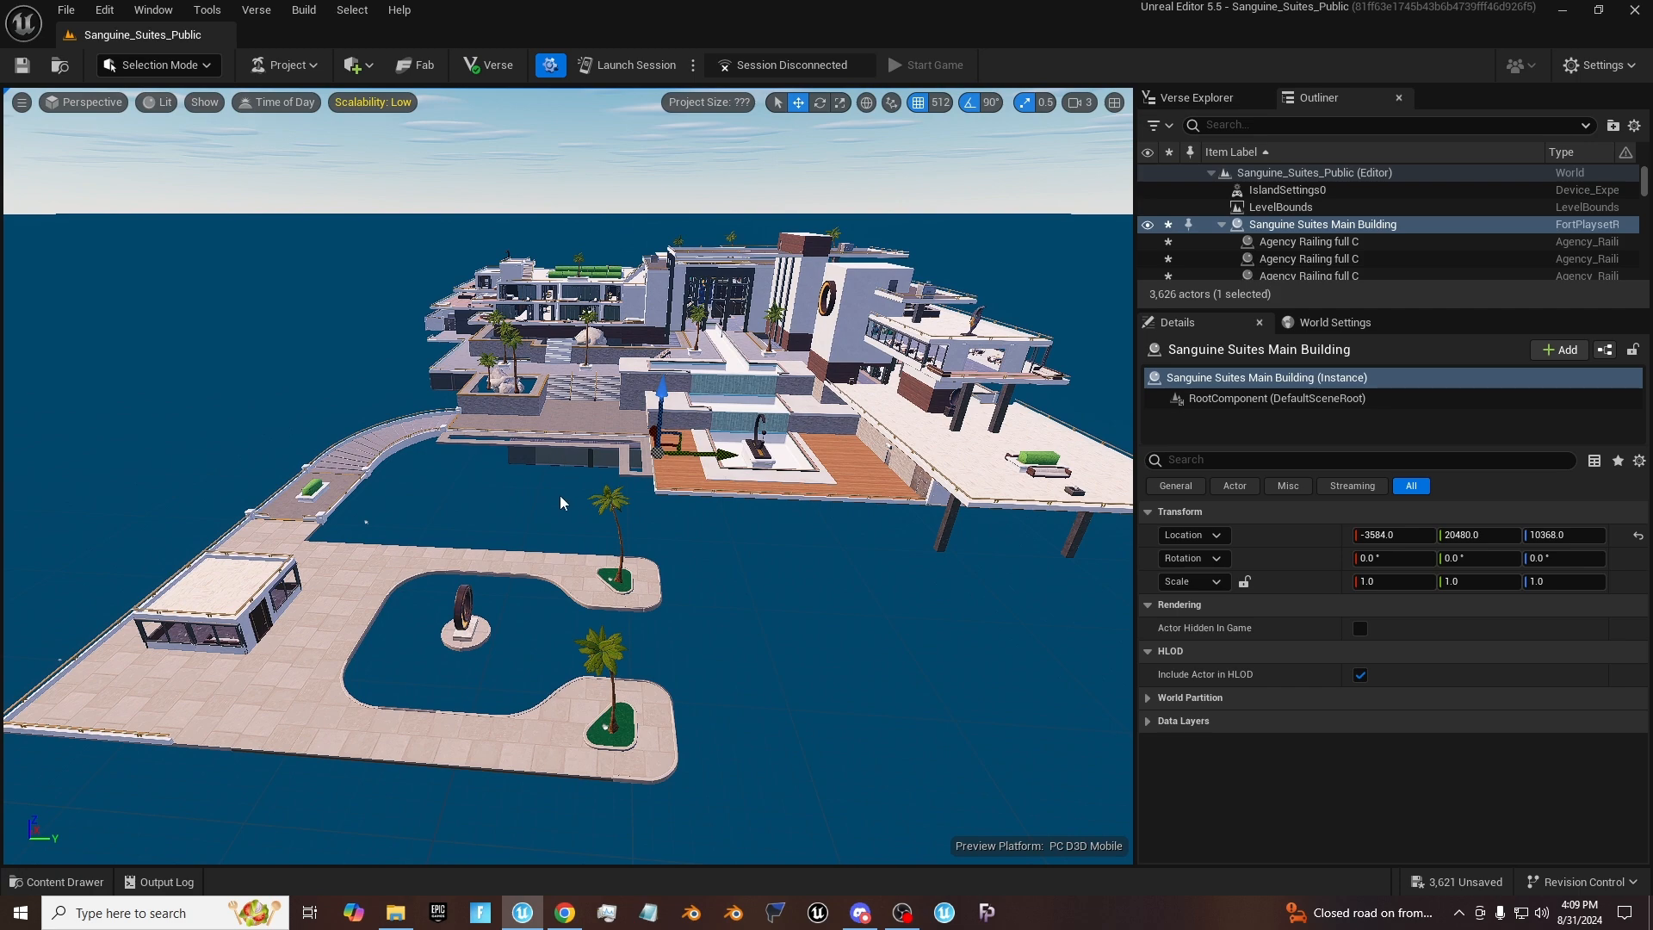
pyautogui.moveTo(653, 544); pyautogui.dragTo(653, 544, button='right')
pyautogui.press('s')
pyautogui.moveTo(541, 515); pyautogui.dragTo(599, 506, button='right')
pyautogui.press('d')
pyautogui.press('w')
pyautogui.press('w')
pyautogui.press('s')
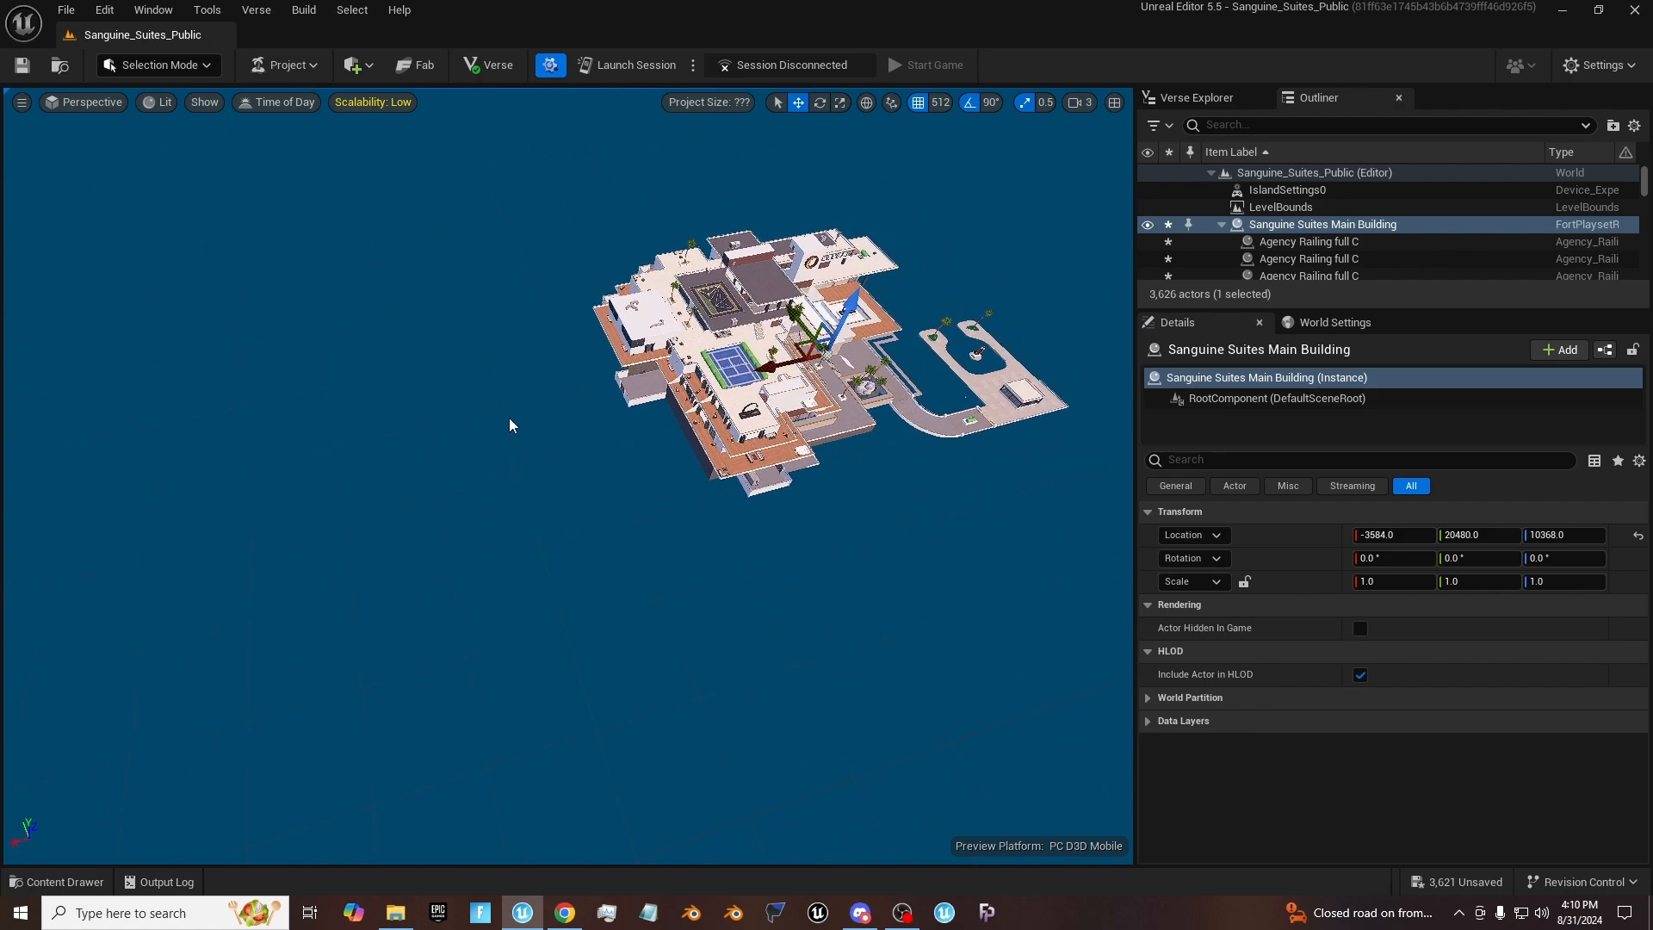
# Step: Delete the Atrium Stairs Master piece below the large boulder on the building's front terrace
pyautogui.moveTo(570, 451); pyautogui.dragTo(571, 451, button='right')
pyautogui.press('w')
pyautogui.press('w')
pyautogui.press('s')
pyautogui.press('w')
pyautogui.moveTo(546, 310); pyautogui.dragTo(699, 84, button='right')
pyautogui.press('s')
pyautogui.press('w')
pyautogui.click(720, 183)
pyautogui.moveTo(720, 182); pyautogui.dragTo(797, 354, button='right')
pyautogui.press('s')
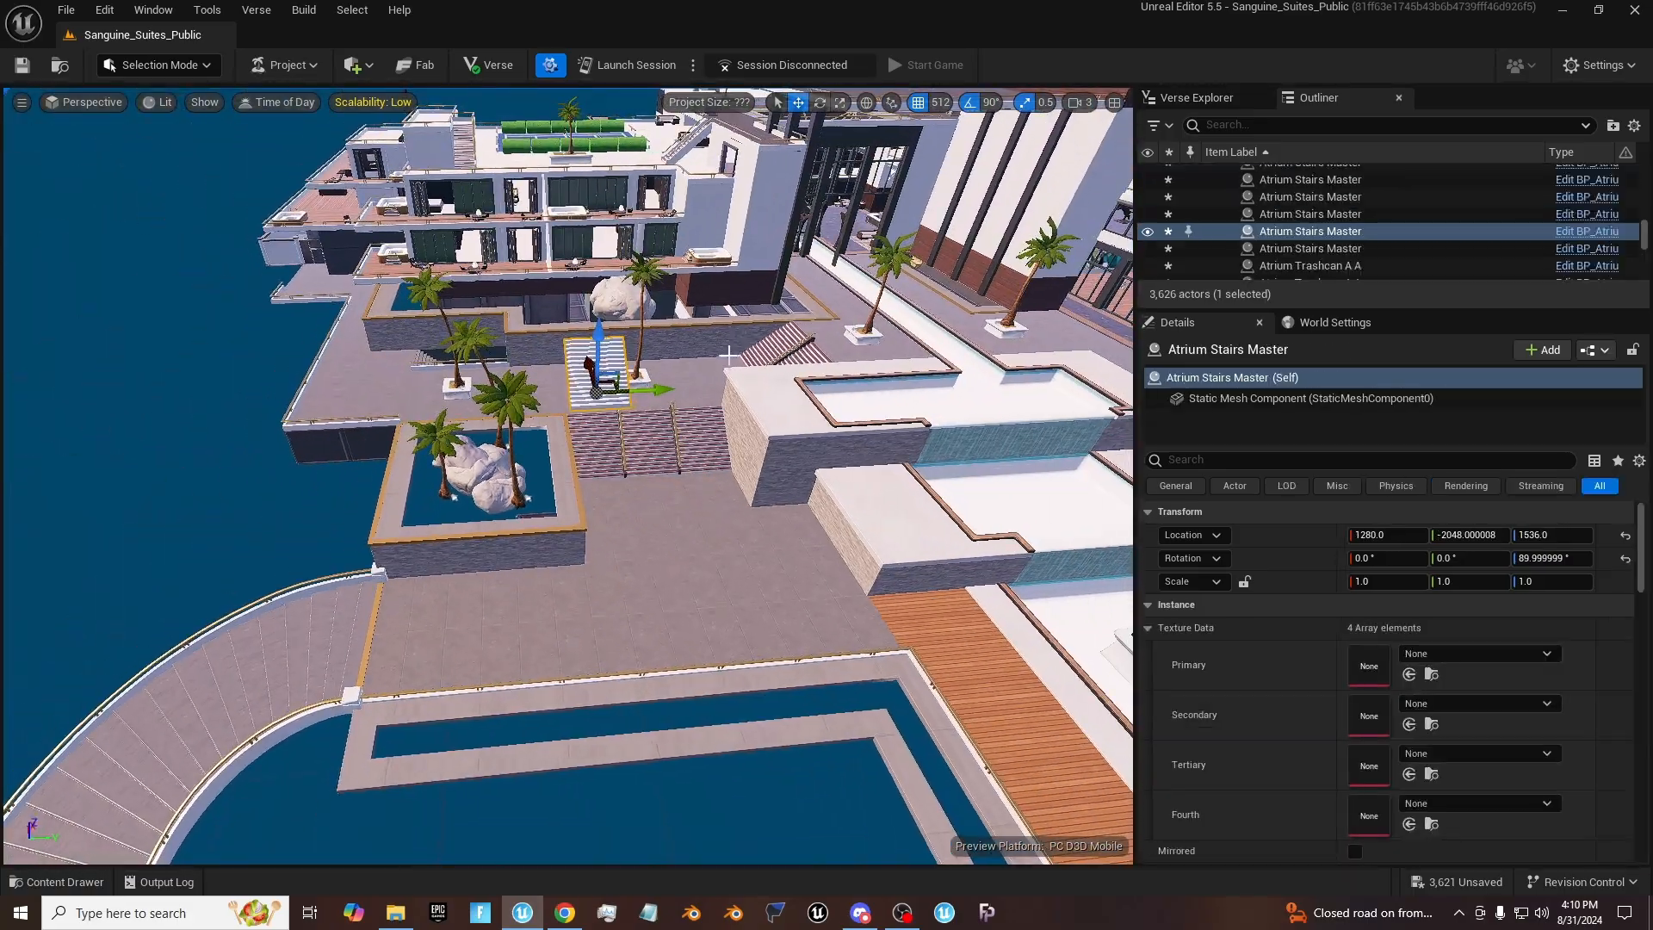
pyautogui.press('Delete')
# Step: Inspect a remaining Atrium Stairs Master piece on the front terrace, clear the selection and view the whole building
pyautogui.press('w')
pyautogui.moveTo(585, 473); pyautogui.dragTo(610, 439, button='right')
pyautogui.press('s')
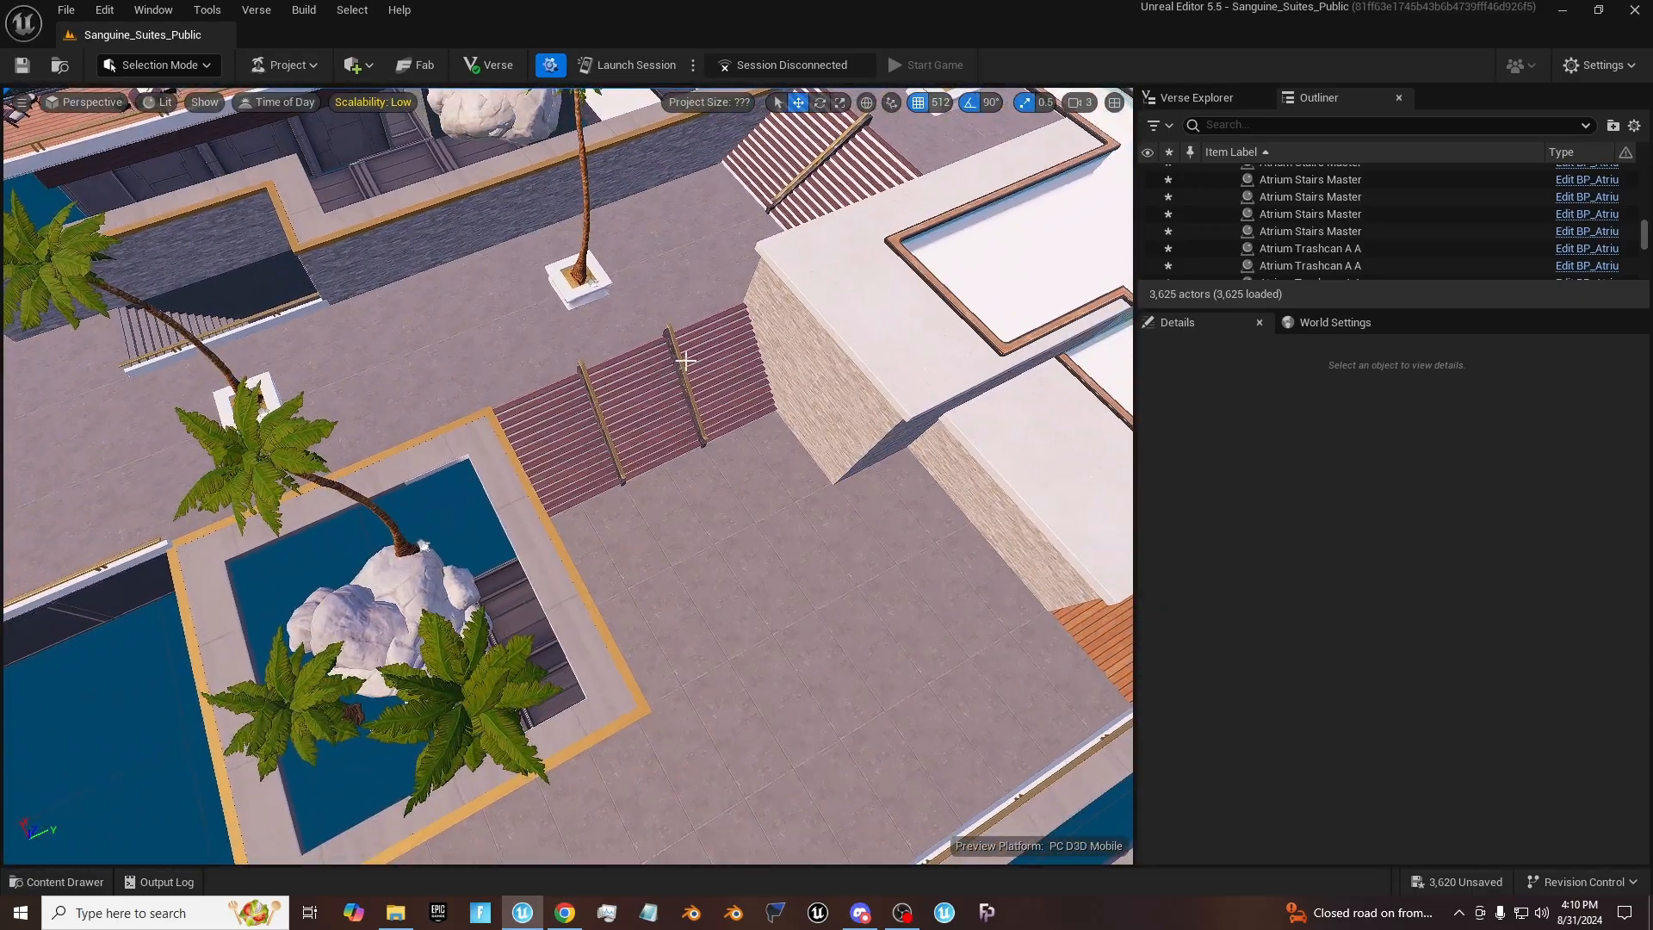
pyautogui.scroll(-8, 684, 362)
pyautogui.click(576, 519)
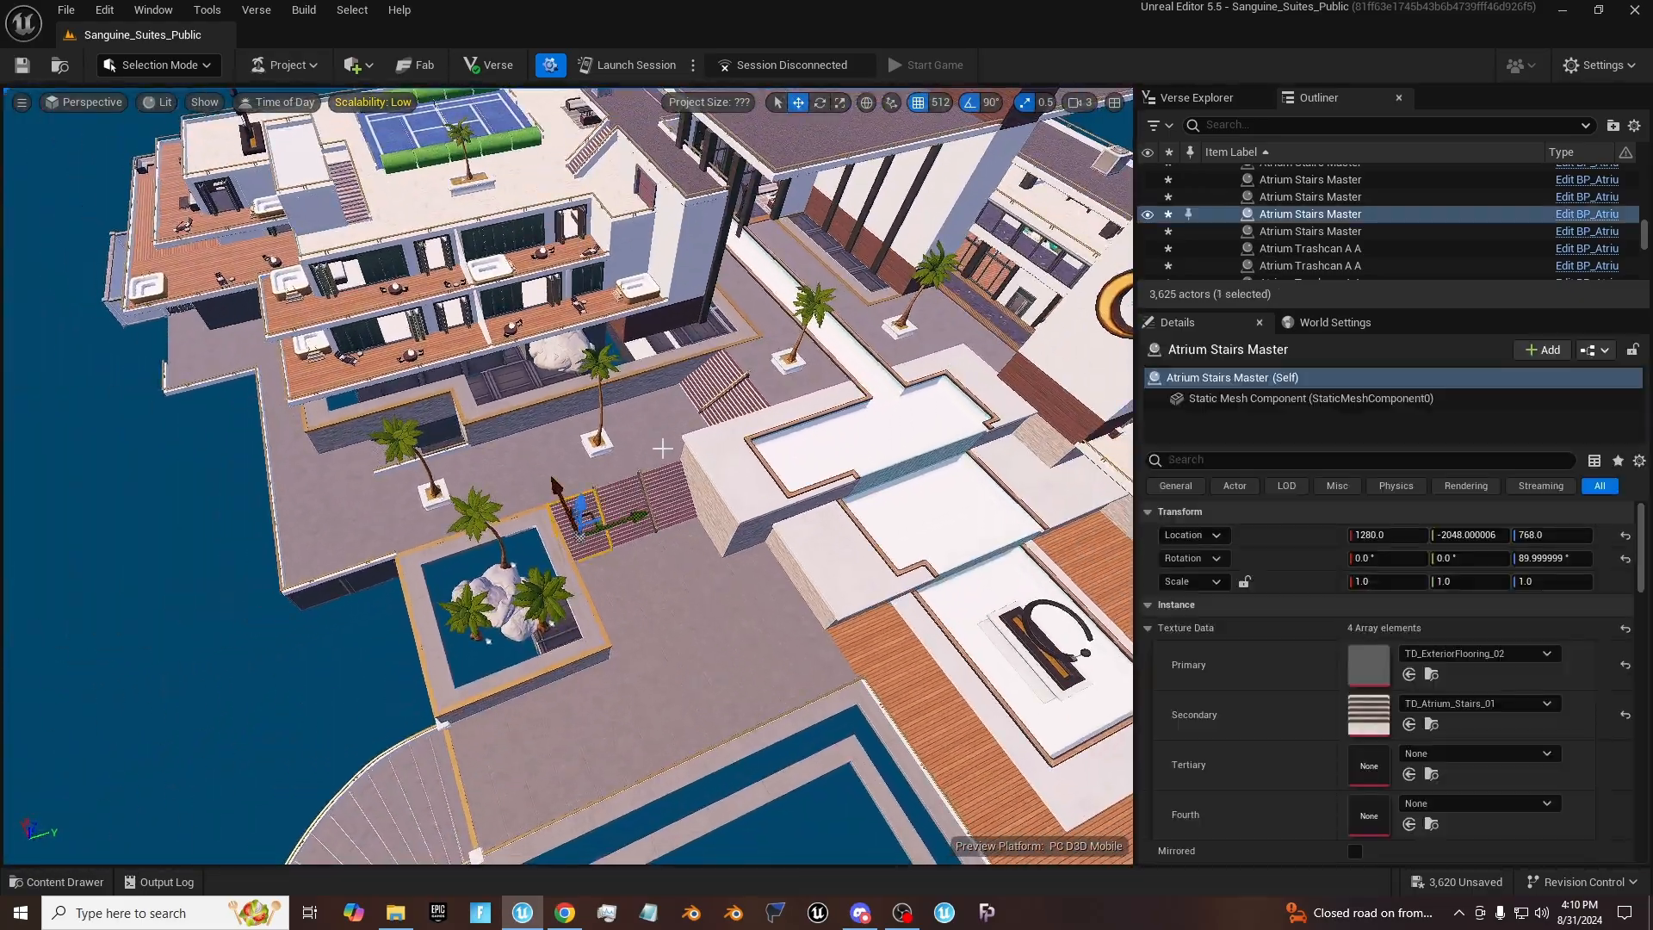
pyautogui.press('Escape')
pyautogui.moveTo(663, 440); pyautogui.dragTo(749, 387, button='right')
pyautogui.press('w')
pyautogui.press('w')
pyautogui.scroll(-3, 749, 387)
pyautogui.scroll(2, 749, 387)
pyautogui.moveTo(112, 769); pyautogui.dragTo(111, 769, button='right')
pyautogui.scroll(3, 112, 769)
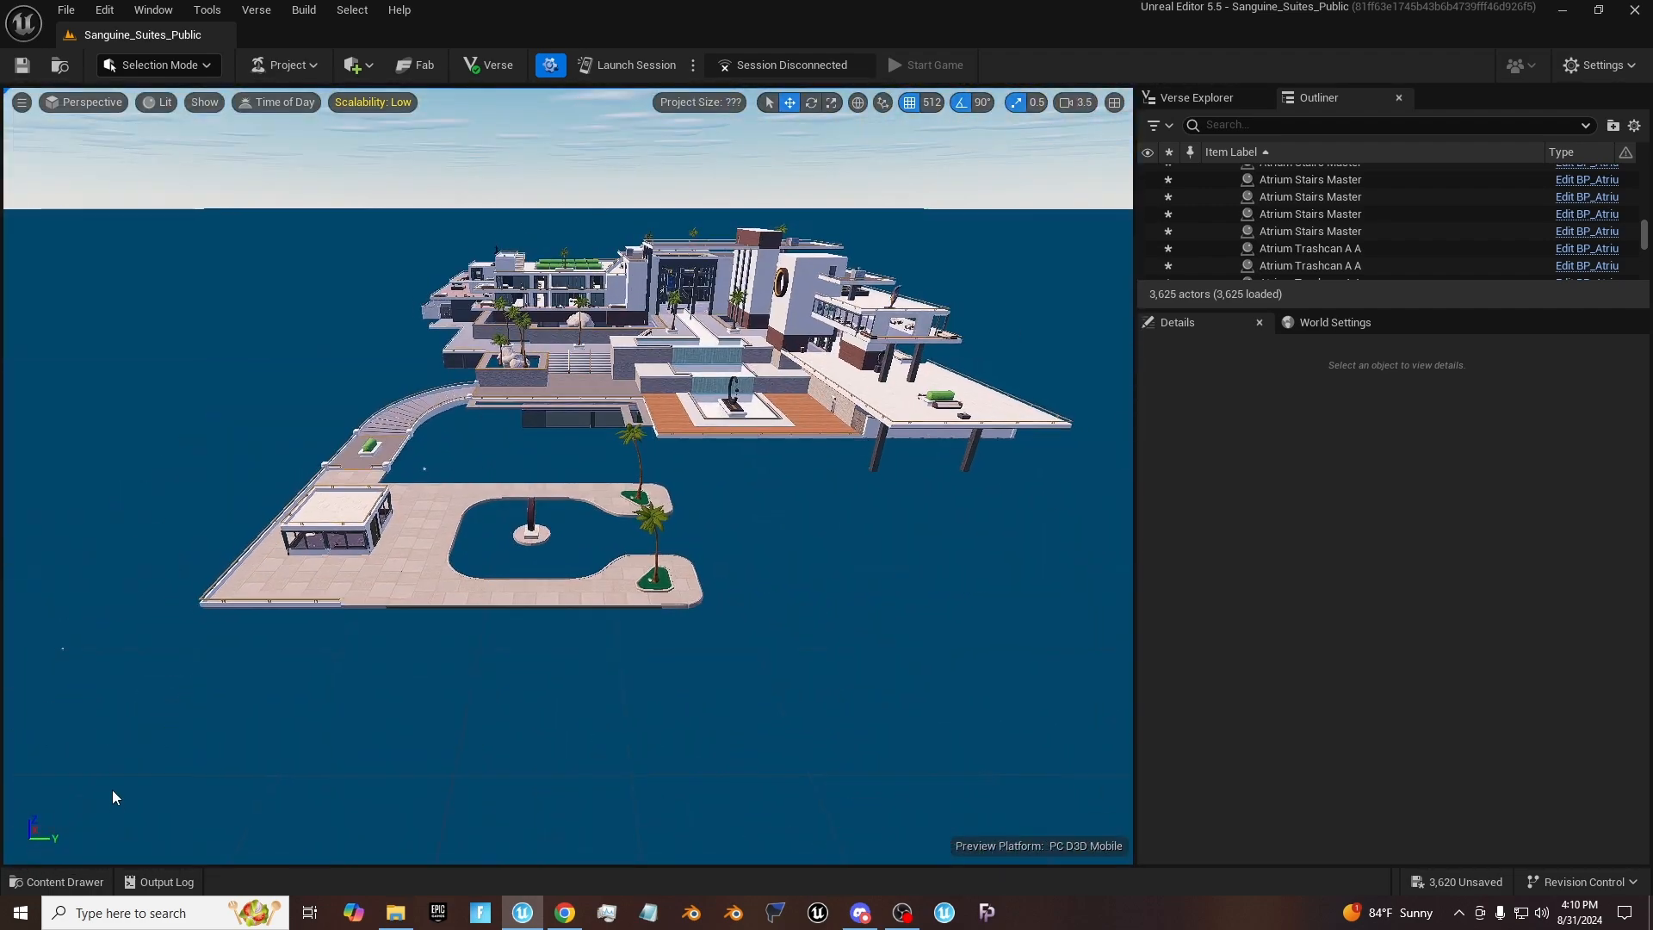
# Step: Examine the prop assets in the Props, Last Resort folder
pyautogui.click(56, 881)
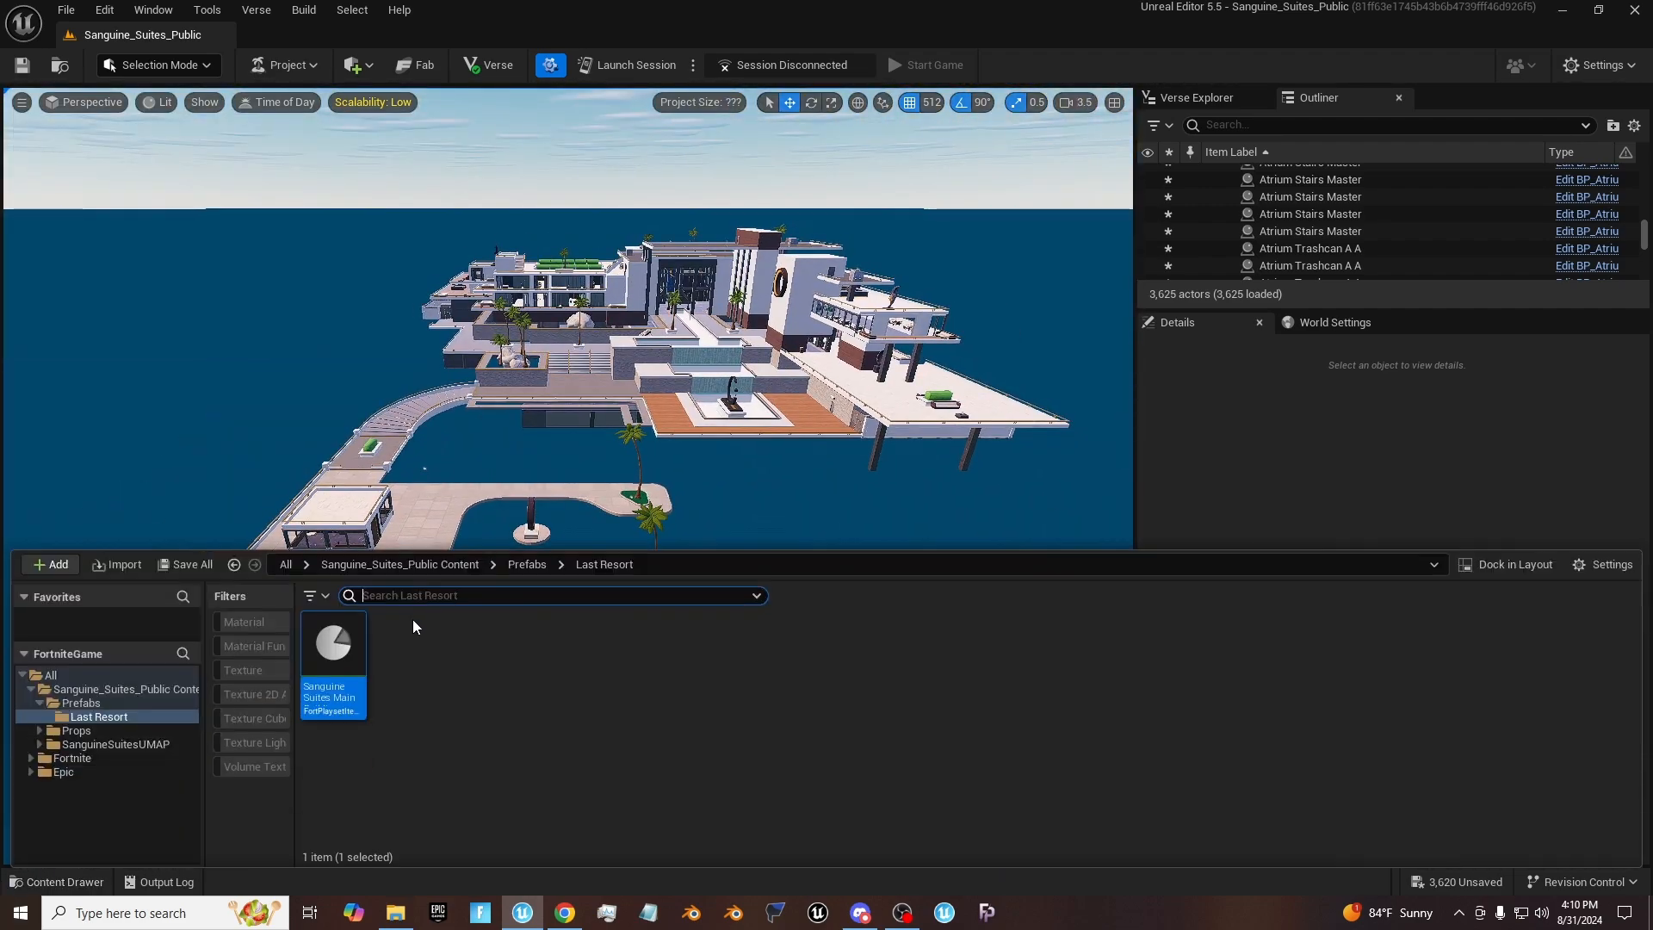
pyautogui.click(472, 565)
pyautogui.doubleClick(400, 672)
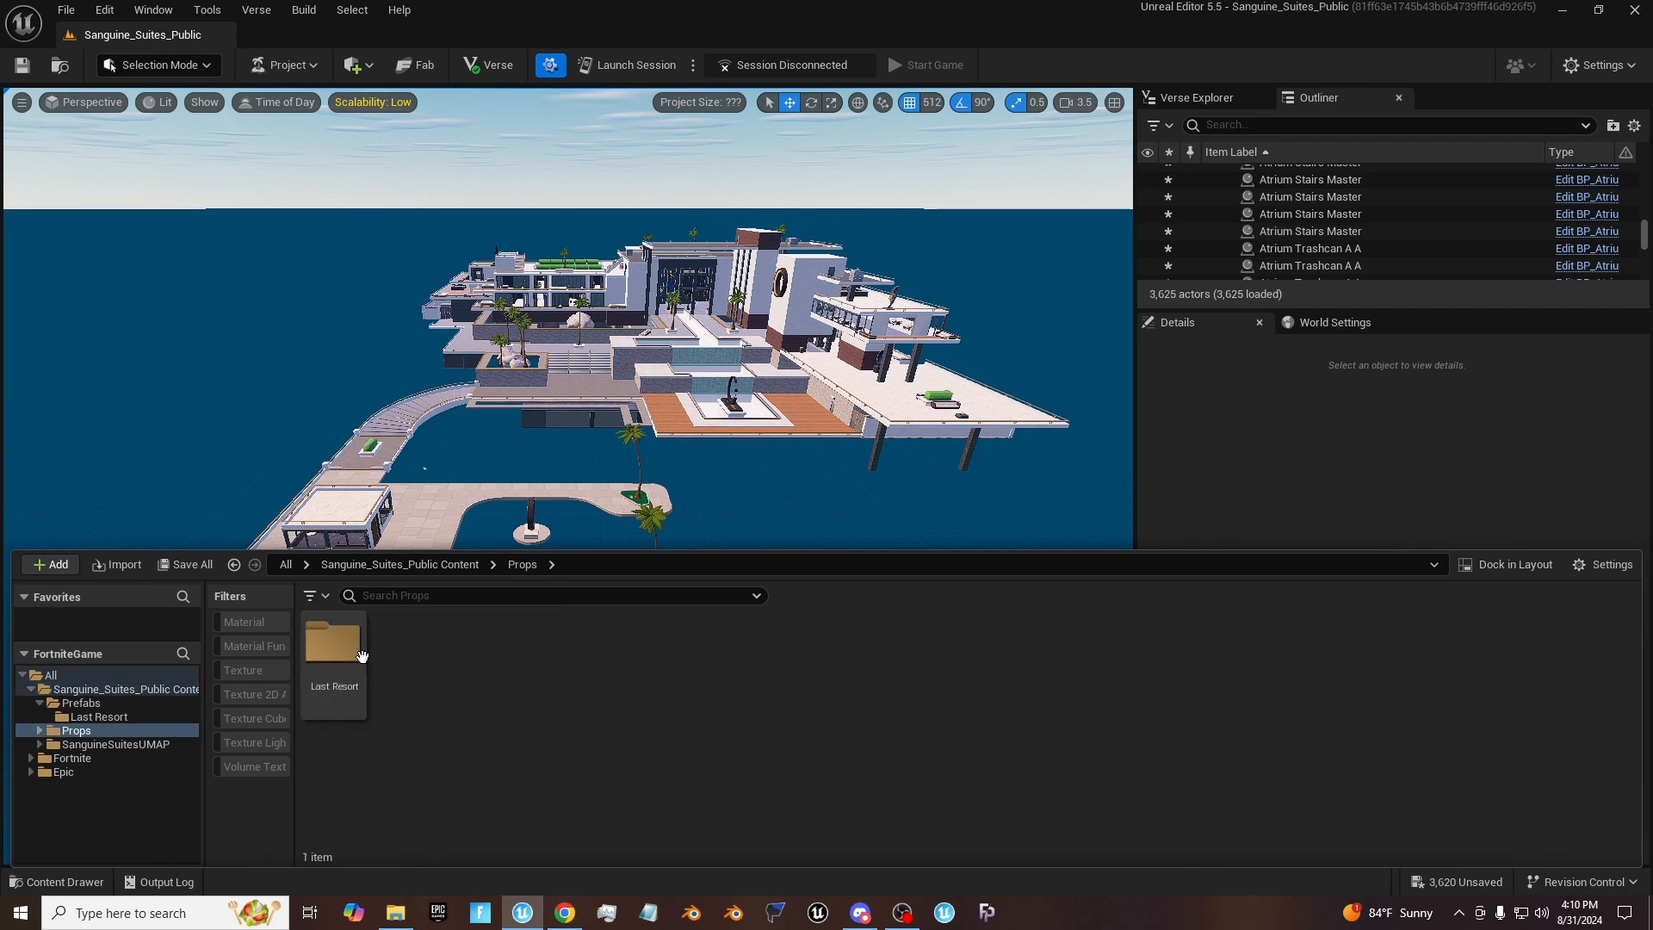
pyautogui.doubleClick(333, 643)
pyautogui.scroll(-1, 1420, 730)
pyautogui.scroll(-10, 1421, 730)
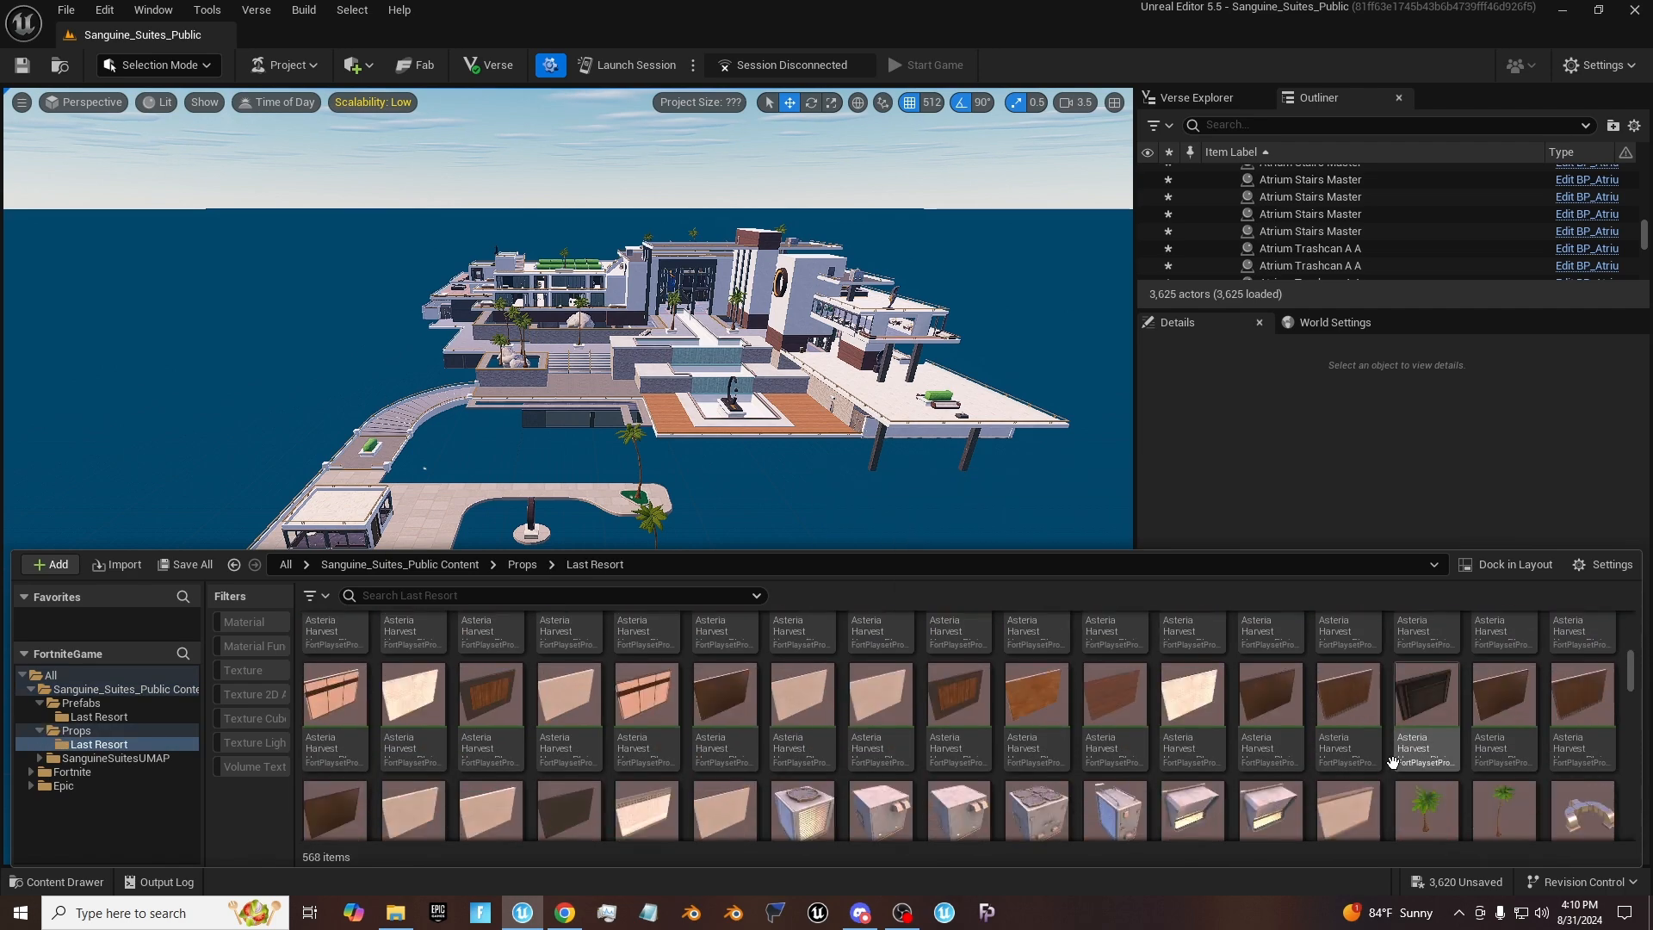
pyautogui.scroll(-5, 1309, 737)
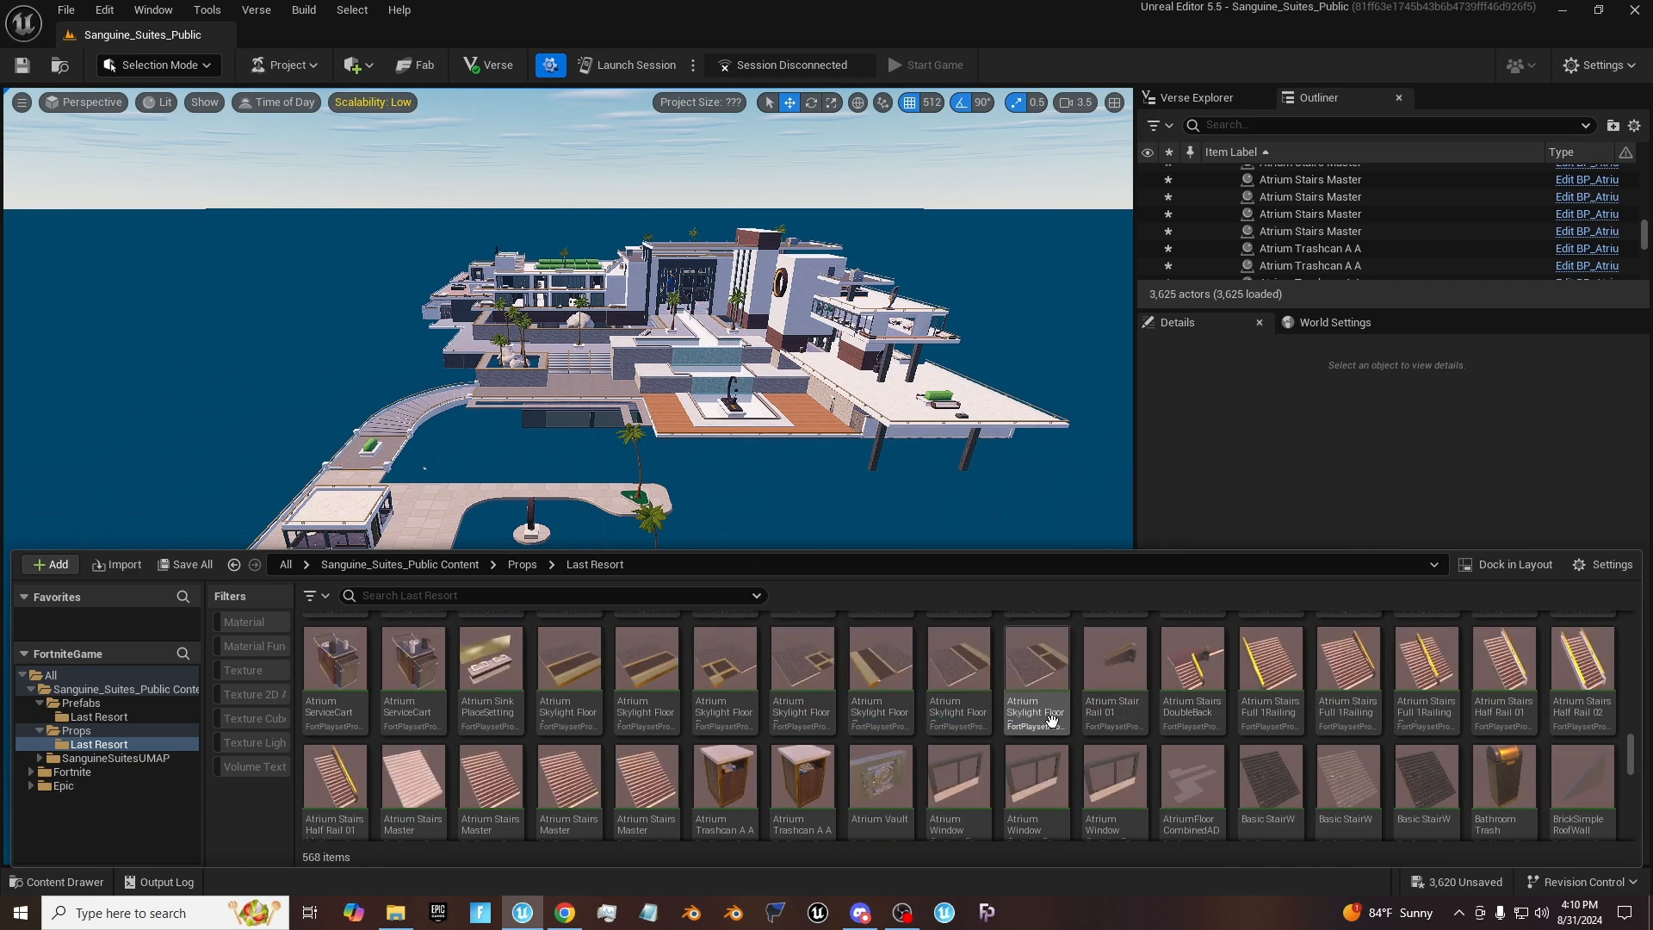
pyautogui.scroll(-15, 1035, 716)
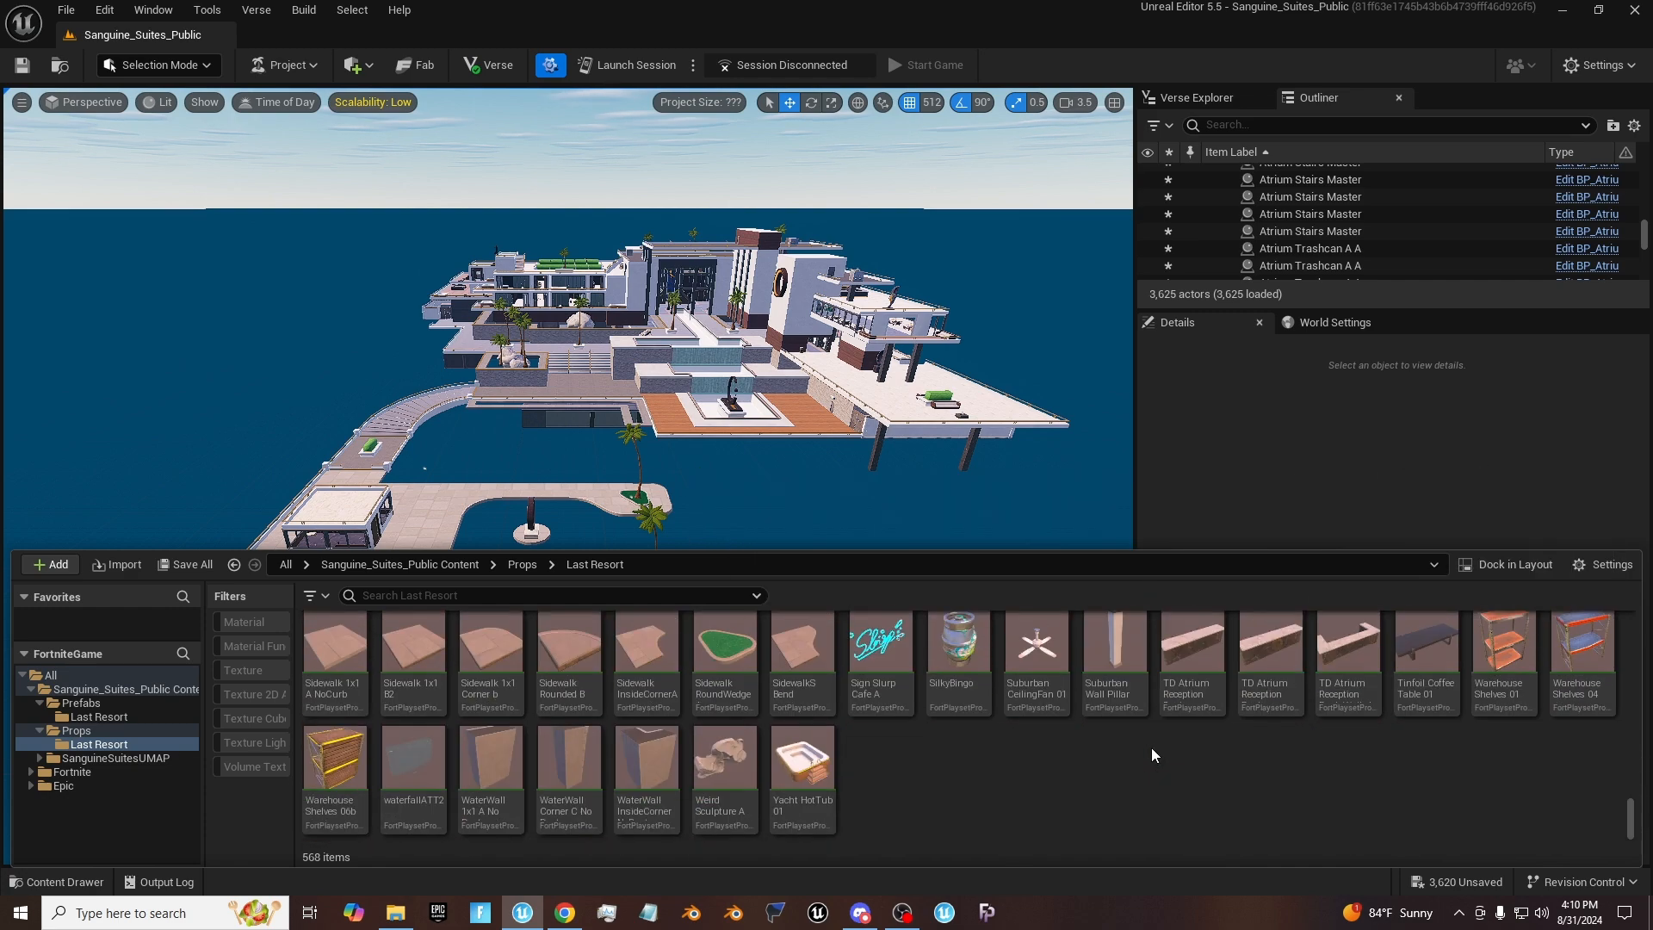
pyautogui.scroll(10, 564, 699)
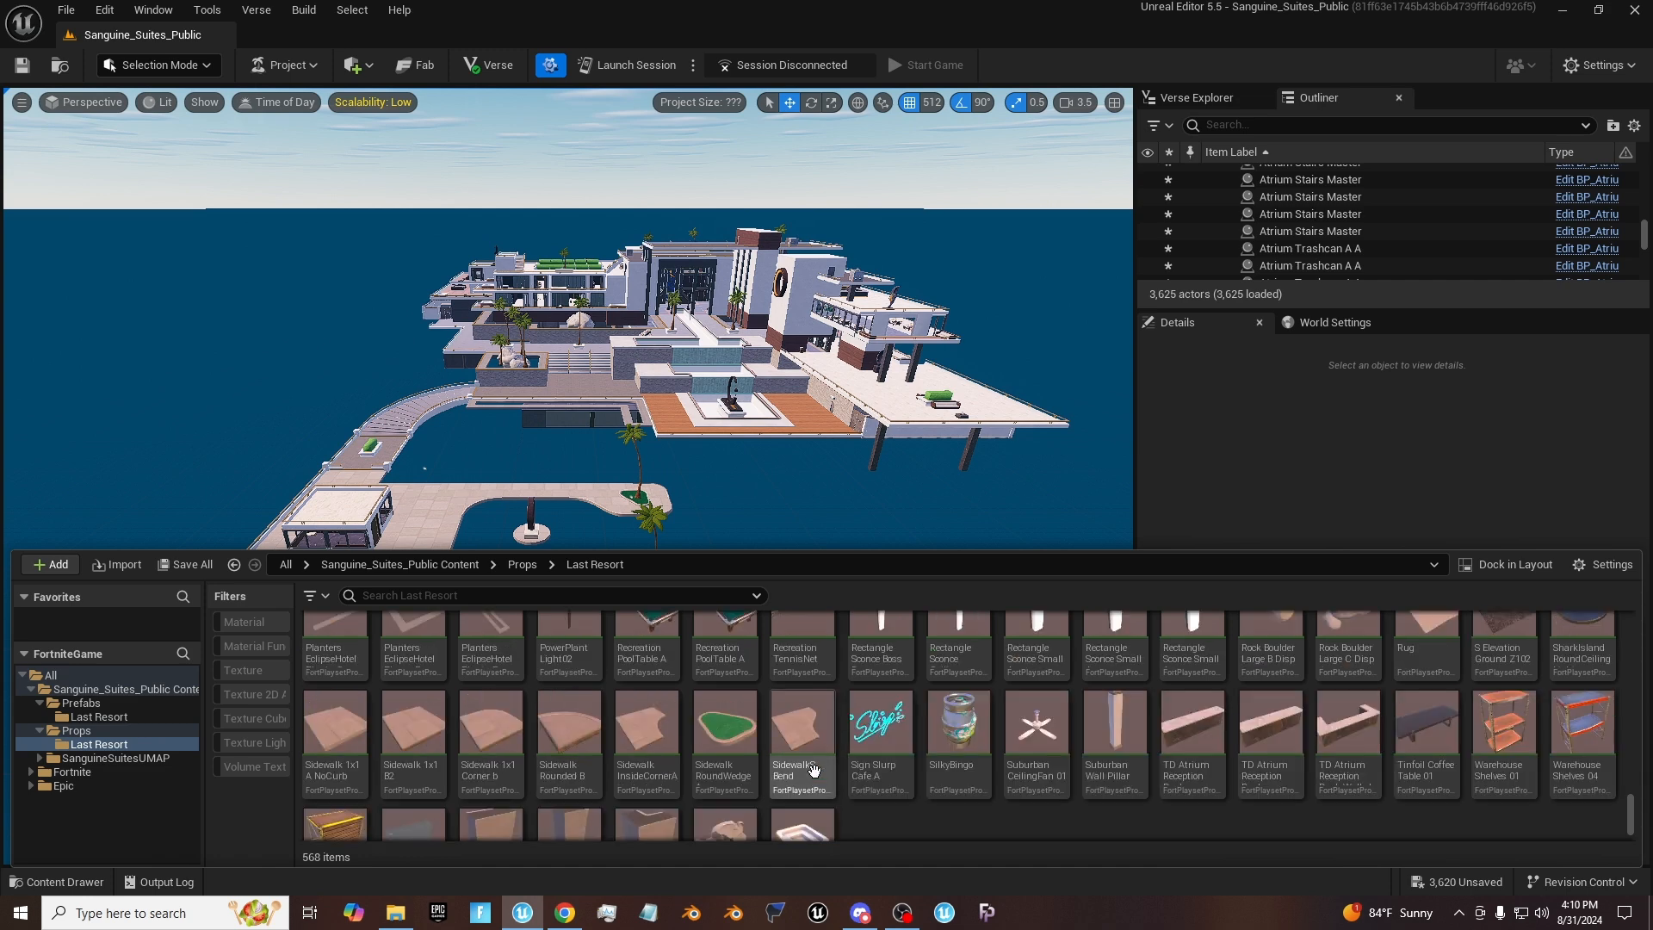
# Step: Place a single prop from the Last Resort folder in the level and delete it again
pyautogui.moveTo(714, 773); pyautogui.dragTo(747, 535)
pyautogui.press('Delete')
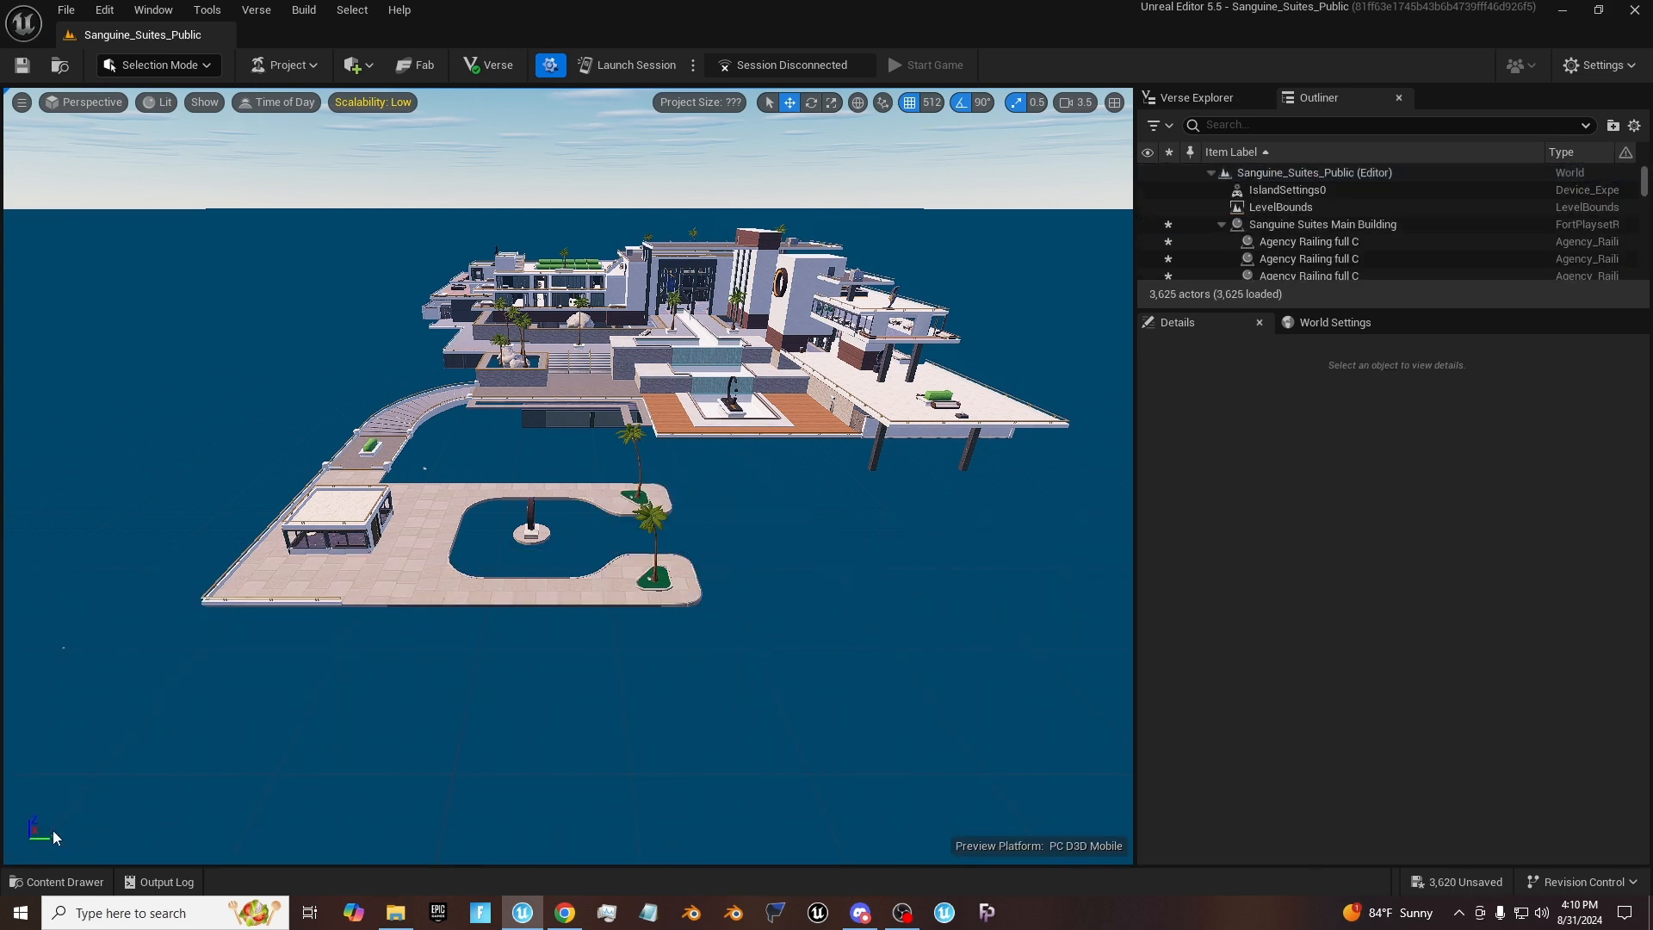
# Step: Look back through the Last Resort props and open the project's SanguineSuitesUMAP folder
pyautogui.click(48, 878)
pyautogui.scroll(10, 1103, 676)
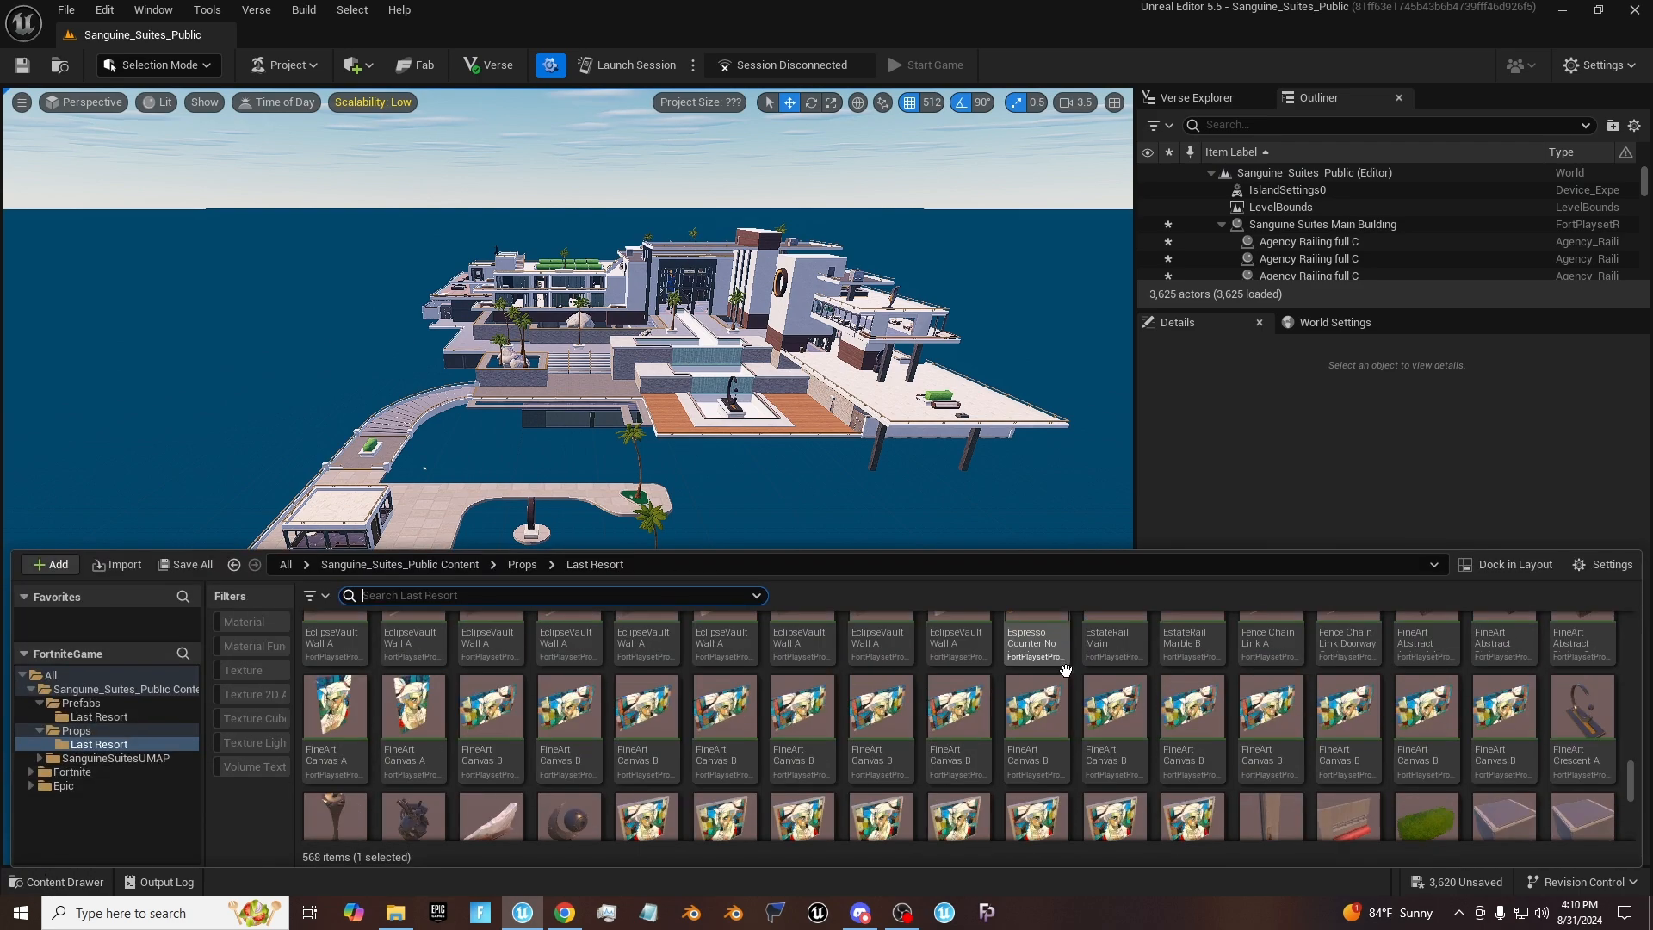
pyautogui.scroll(10, 1103, 676)
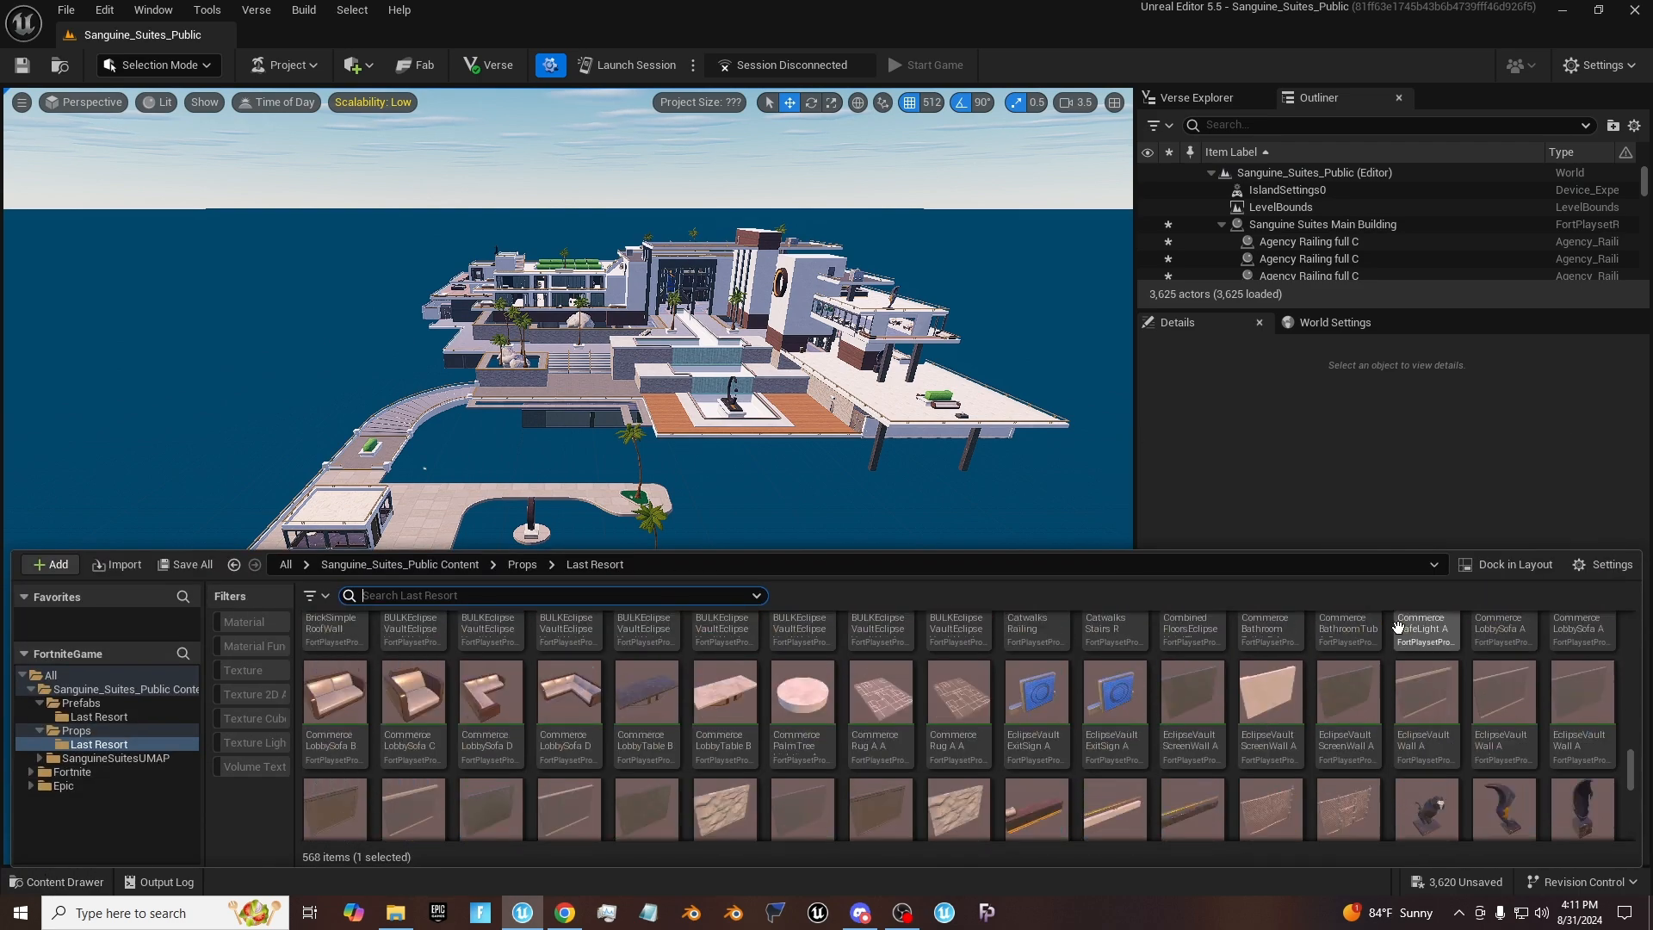
pyautogui.scroll(10, 1350, 641)
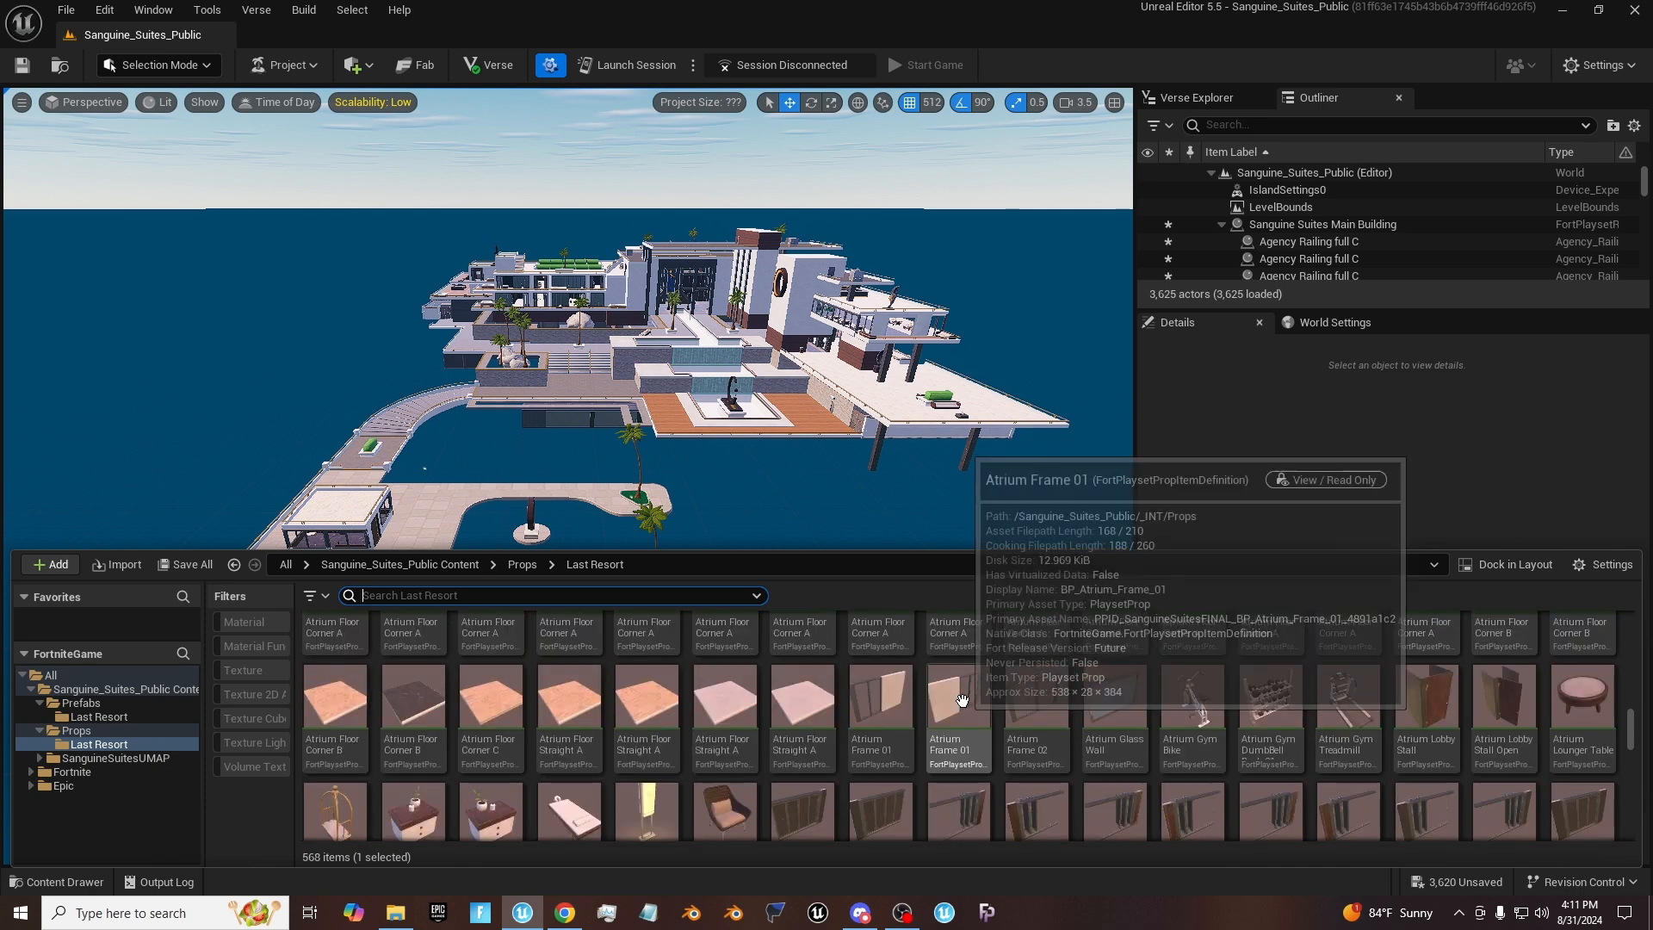
pyautogui.scroll(3, 965, 684)
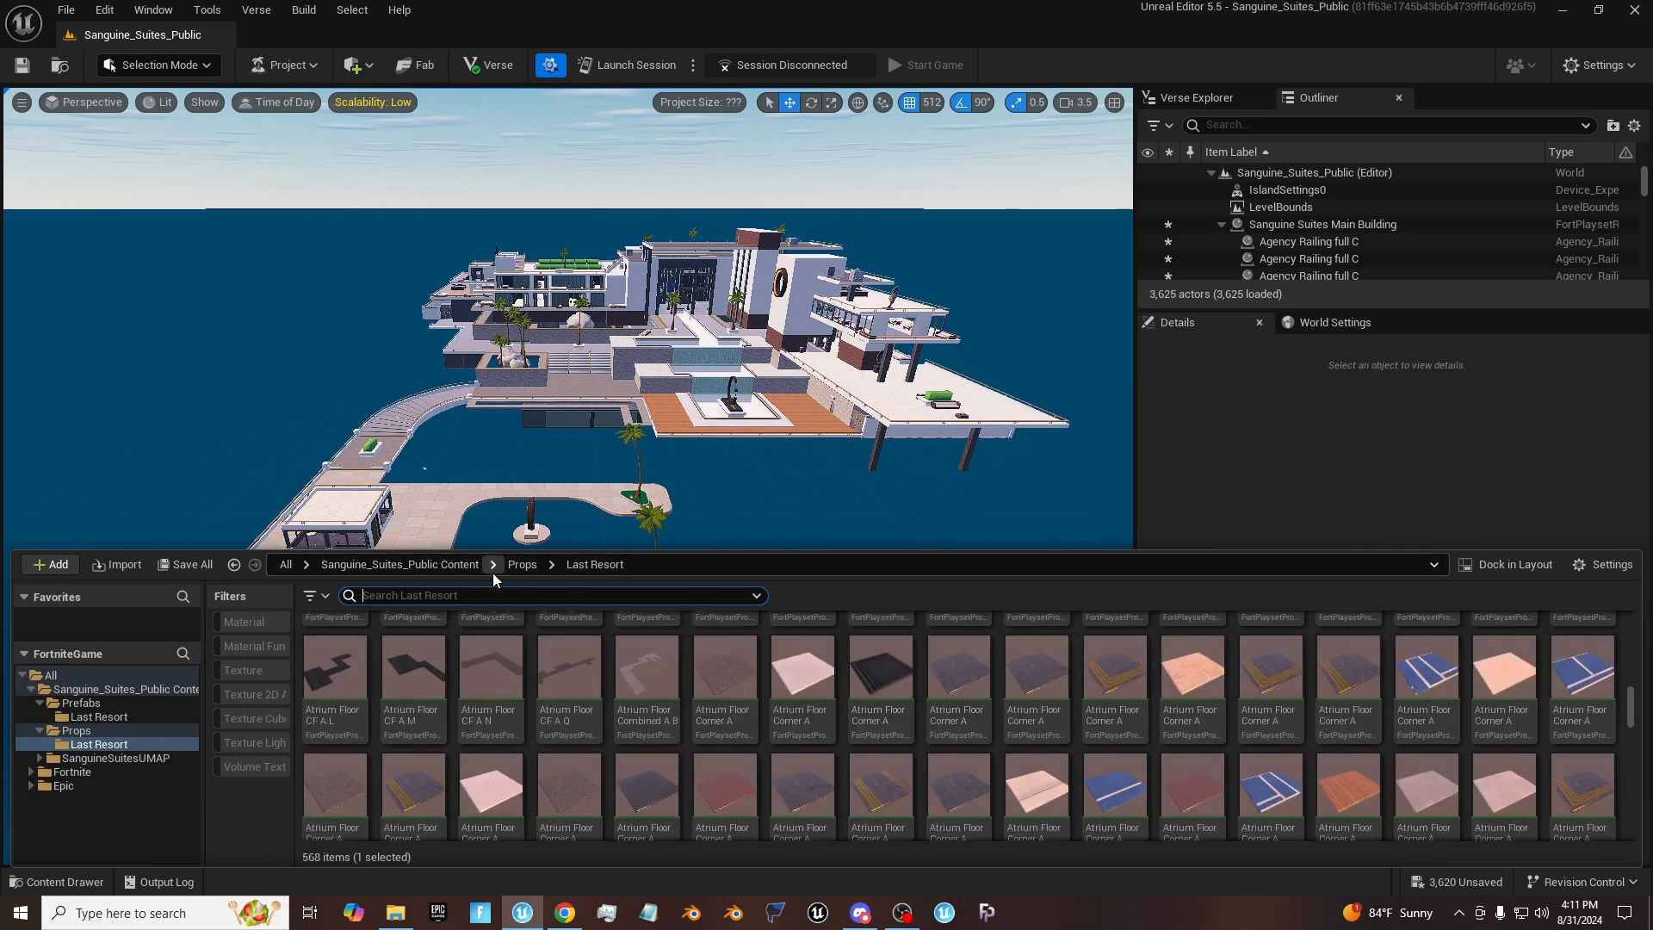
pyautogui.click(442, 565)
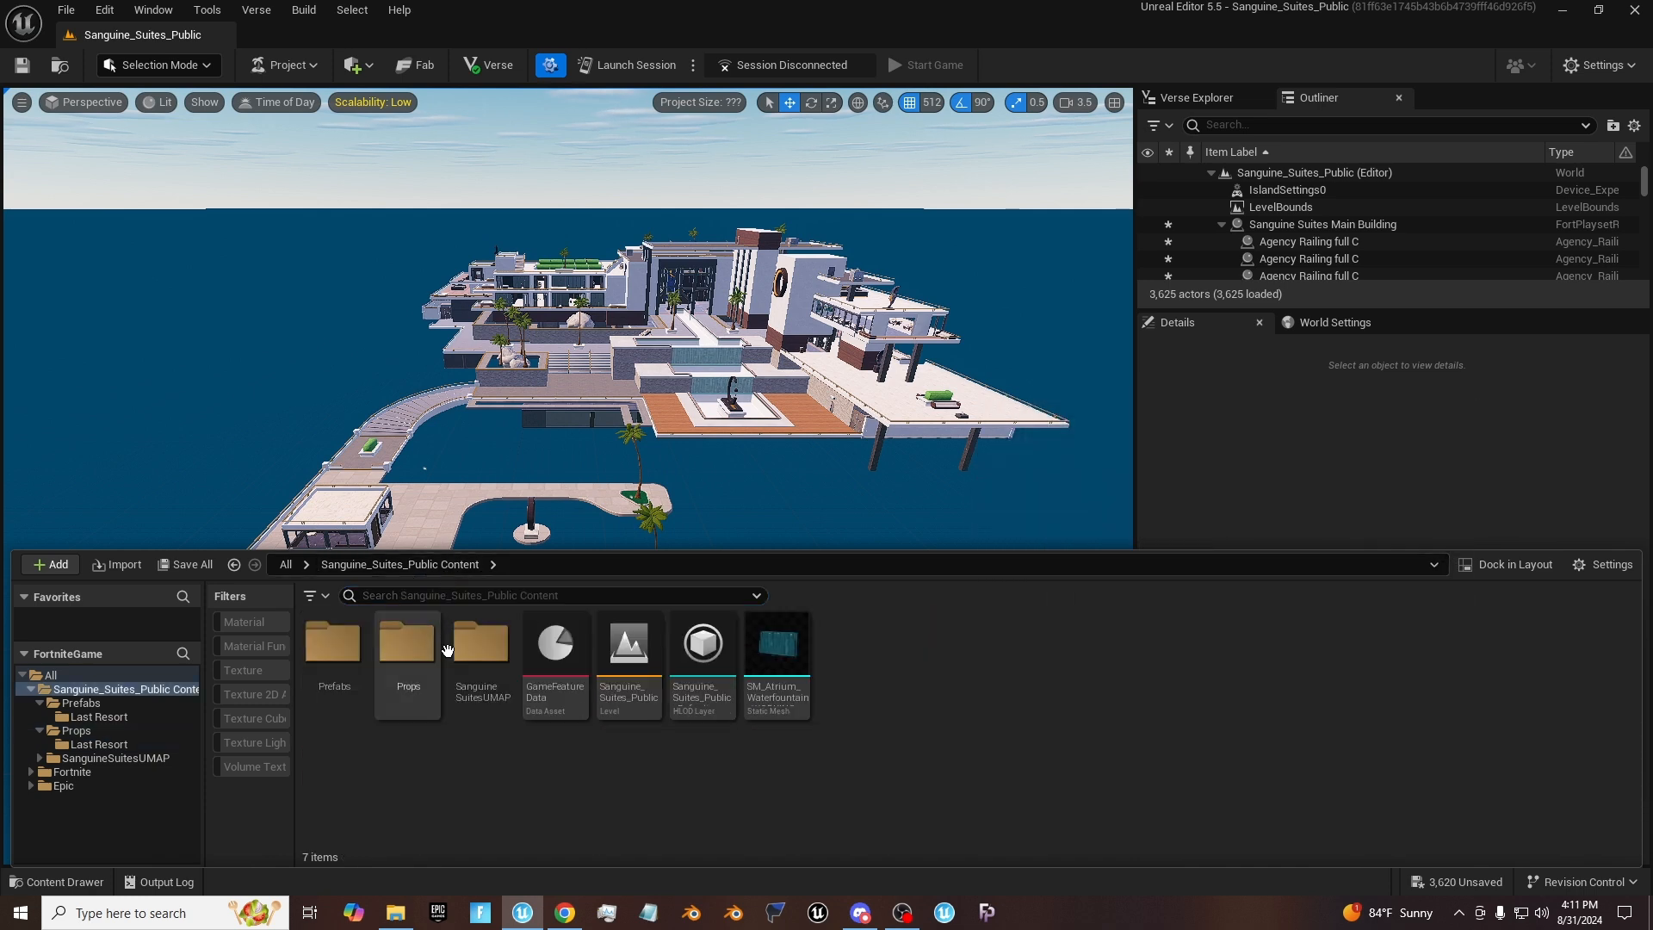
pyautogui.doubleClick(481, 644)
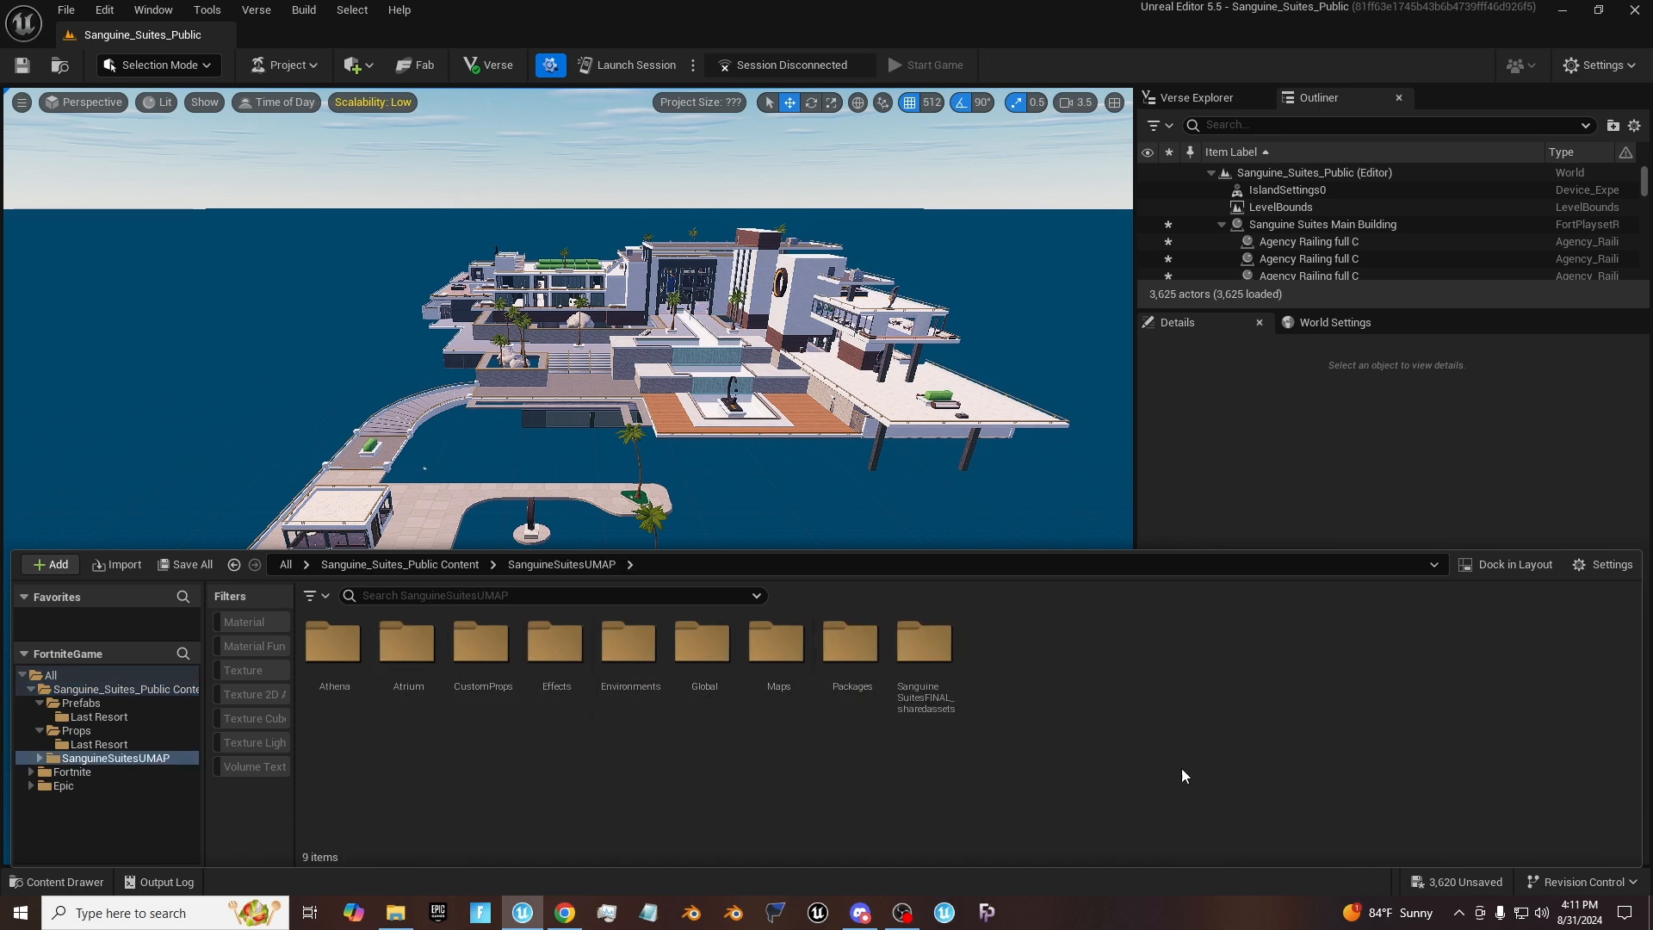
# Step: Look through the Atrium folder and its Materials subfolder, and return to the SanguineSuitesUMAP folder
pyautogui.doubleClick(405, 655)
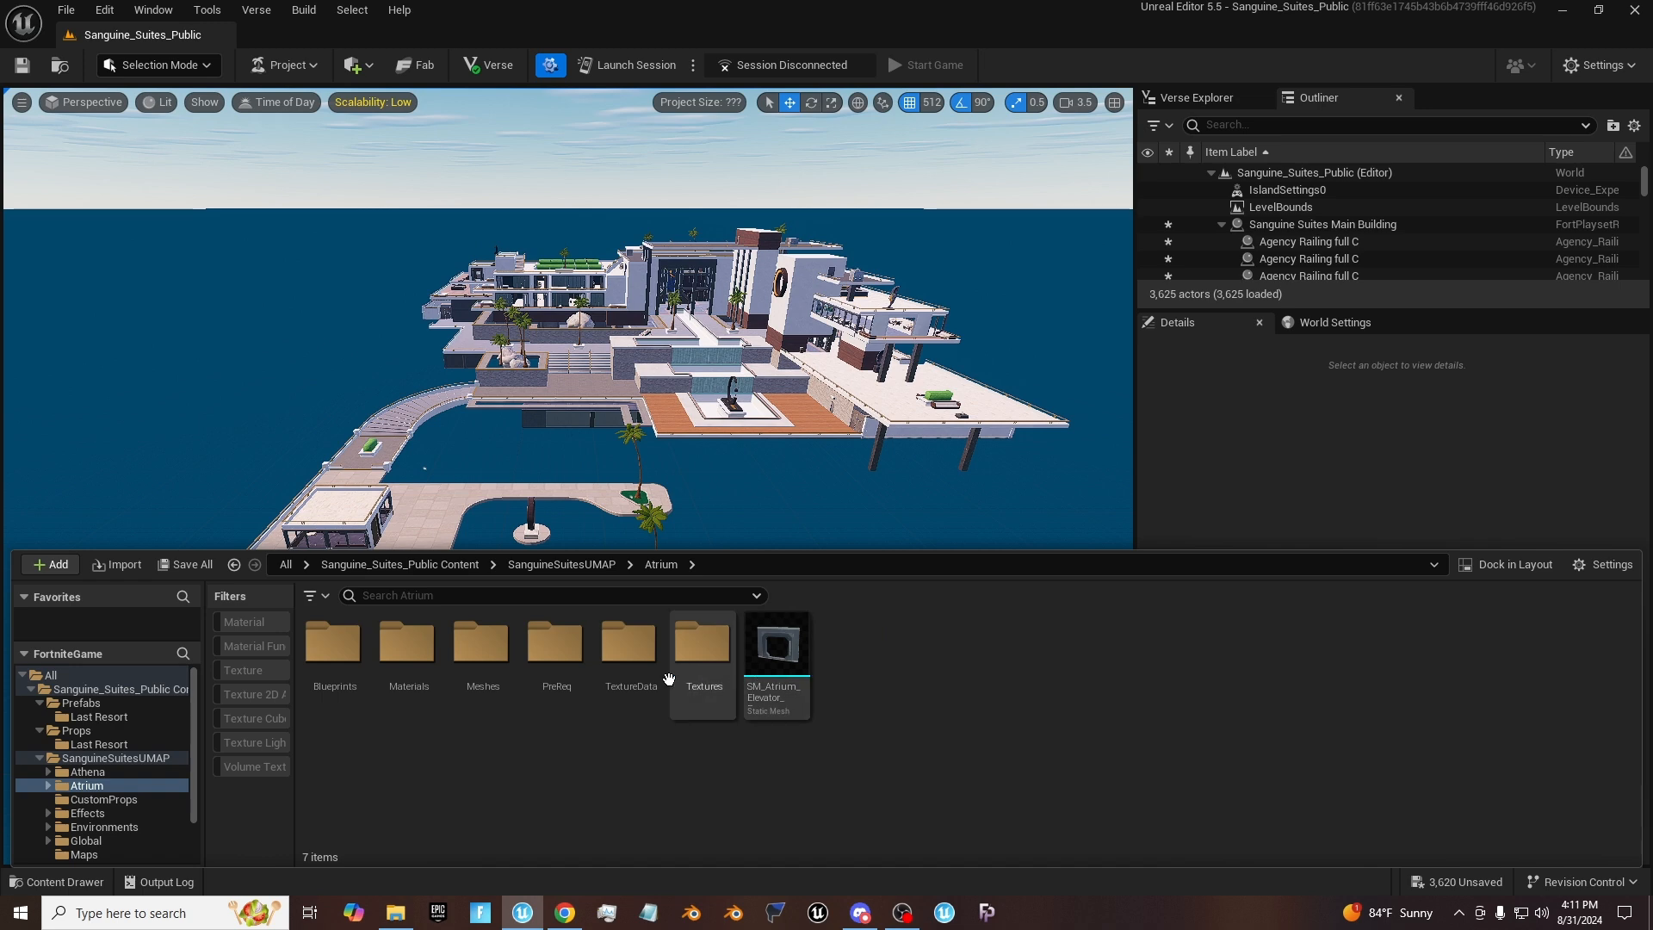
pyautogui.click(439, 684)
pyautogui.doubleClick(442, 685)
pyautogui.scroll(-3, 603, 731)
pyautogui.scroll(3, 602, 732)
pyautogui.click(661, 563)
pyautogui.click(413, 654)
pyautogui.doubleClick(413, 654)
pyautogui.click(562, 564)
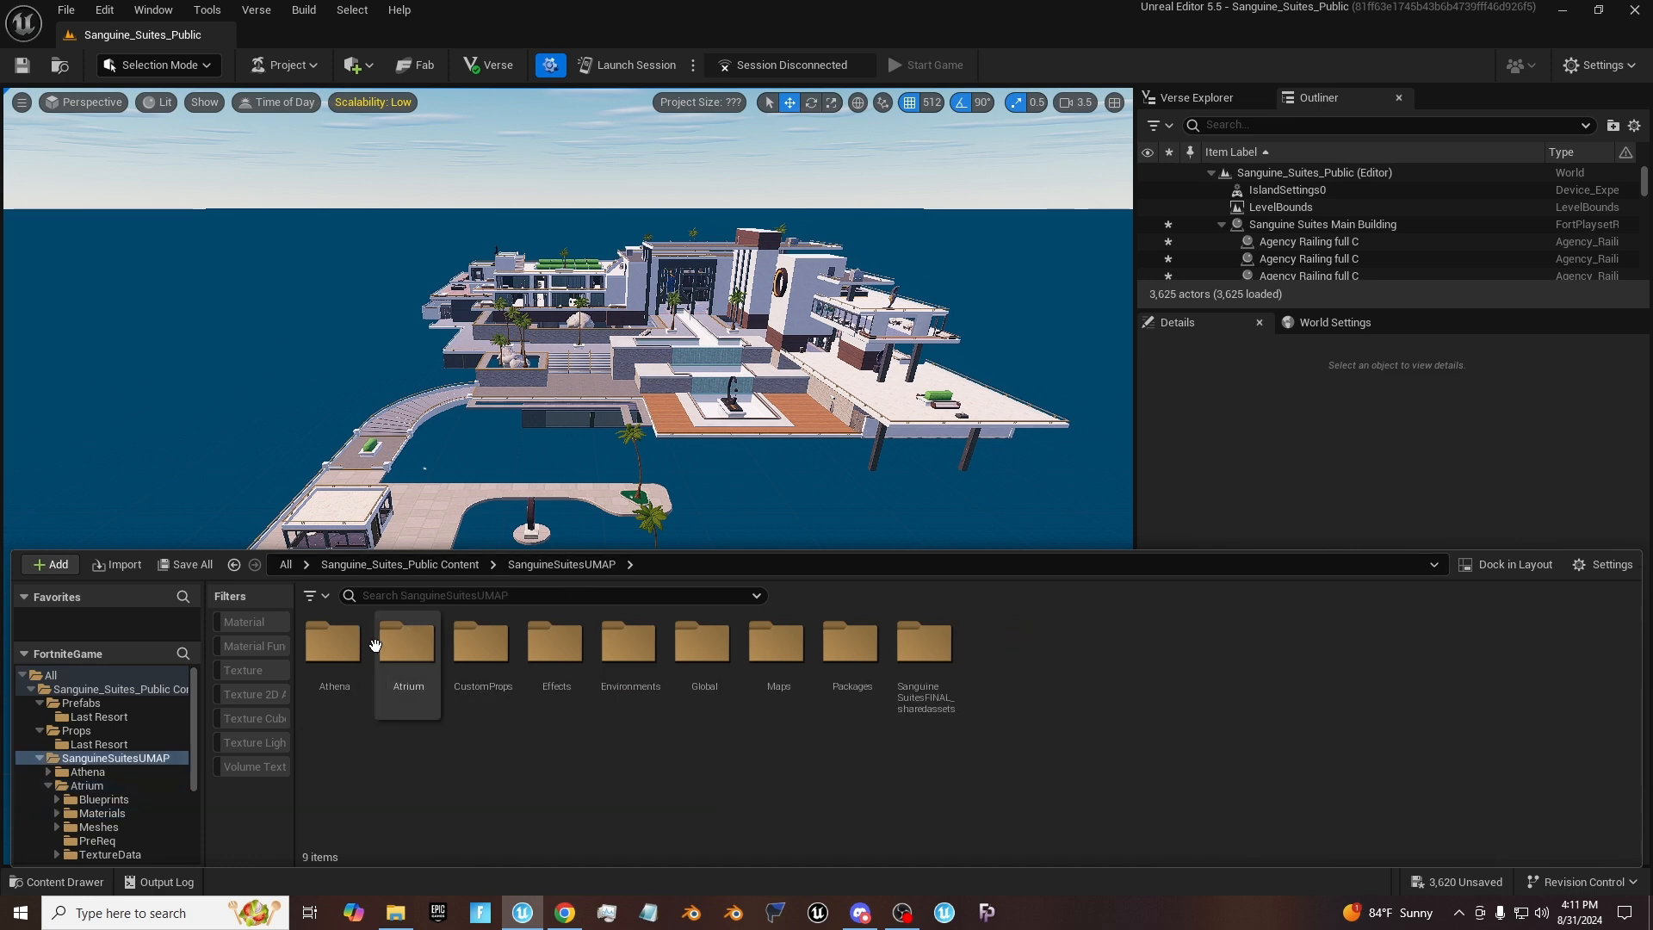
# Step: View the prop blueprints in the CustomProps folder and go back to SanguineSuitesUMAP
pyautogui.click(483, 645)
pyautogui.doubleClick(482, 645)
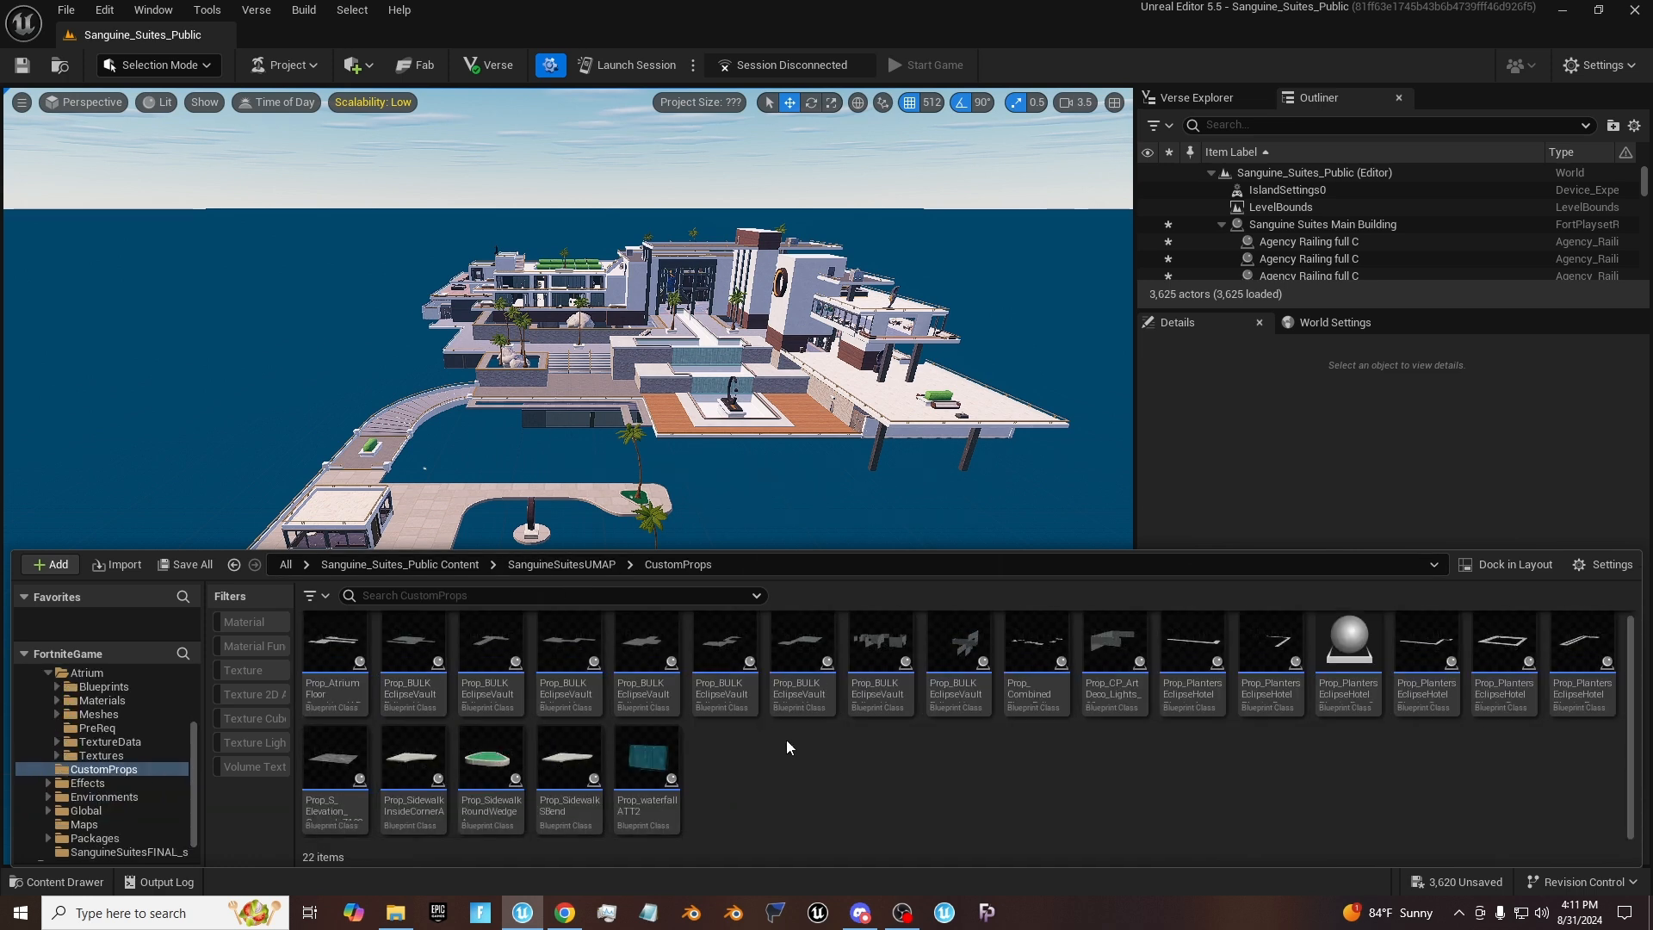
pyautogui.click(551, 565)
# Step: Open the Atrium folder's Blueprints, Landscape subfolder to view its bunker, floor and pool pieces
pyautogui.click(399, 661)
pyautogui.doubleClick(399, 661)
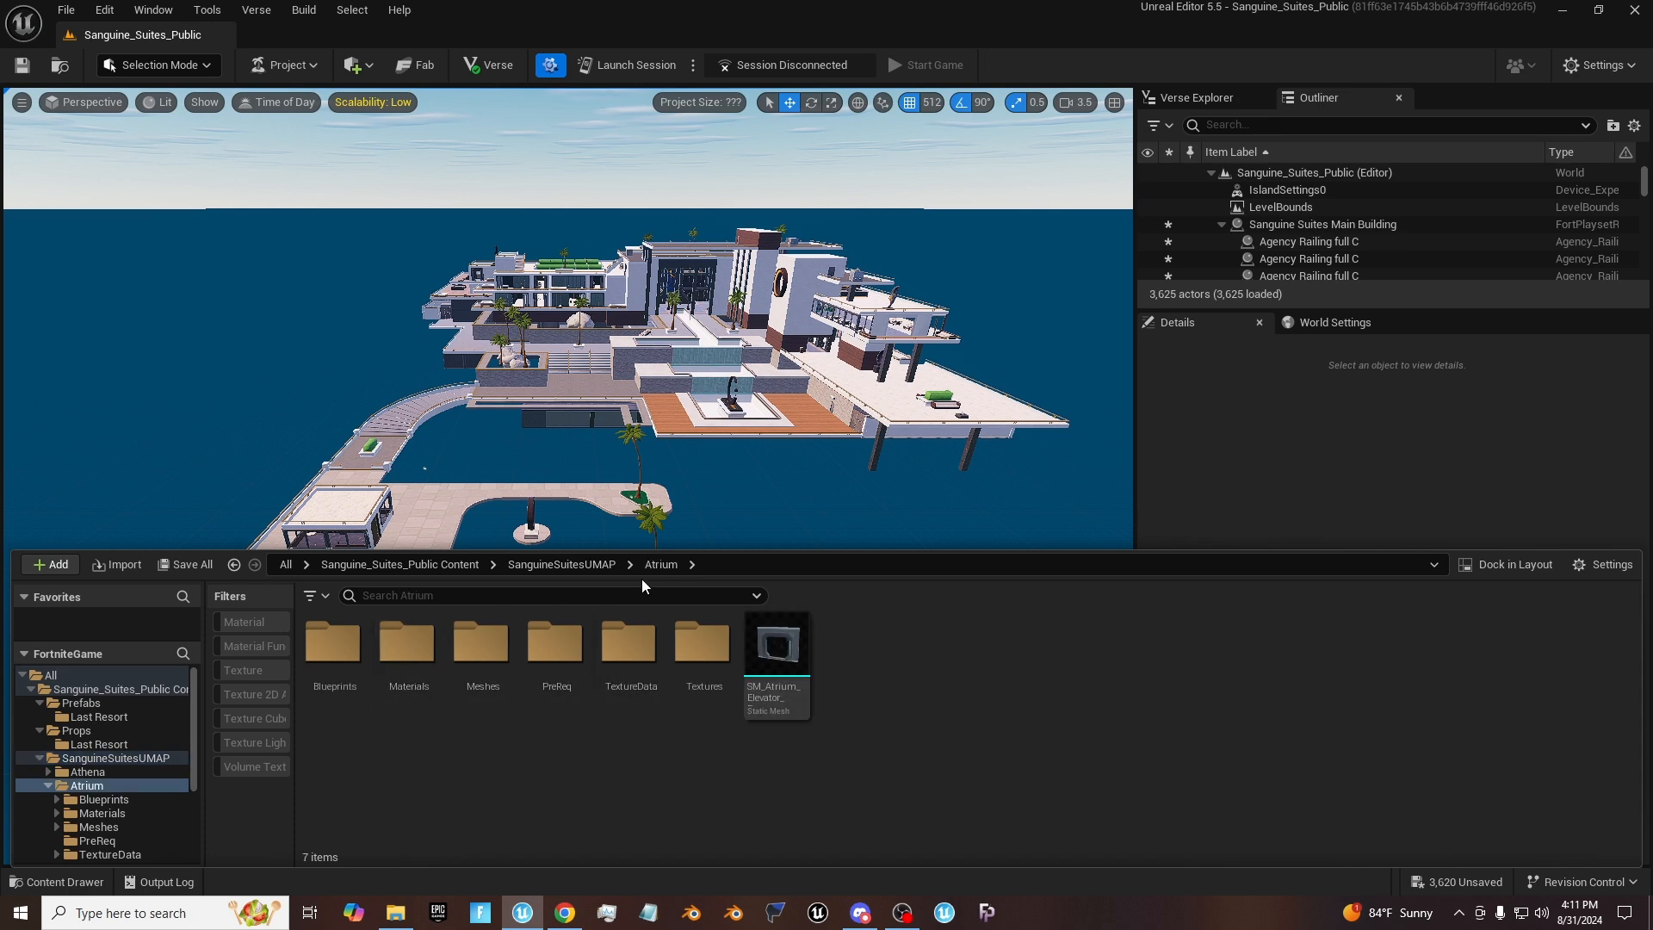
pyautogui.doubleClick(332, 682)
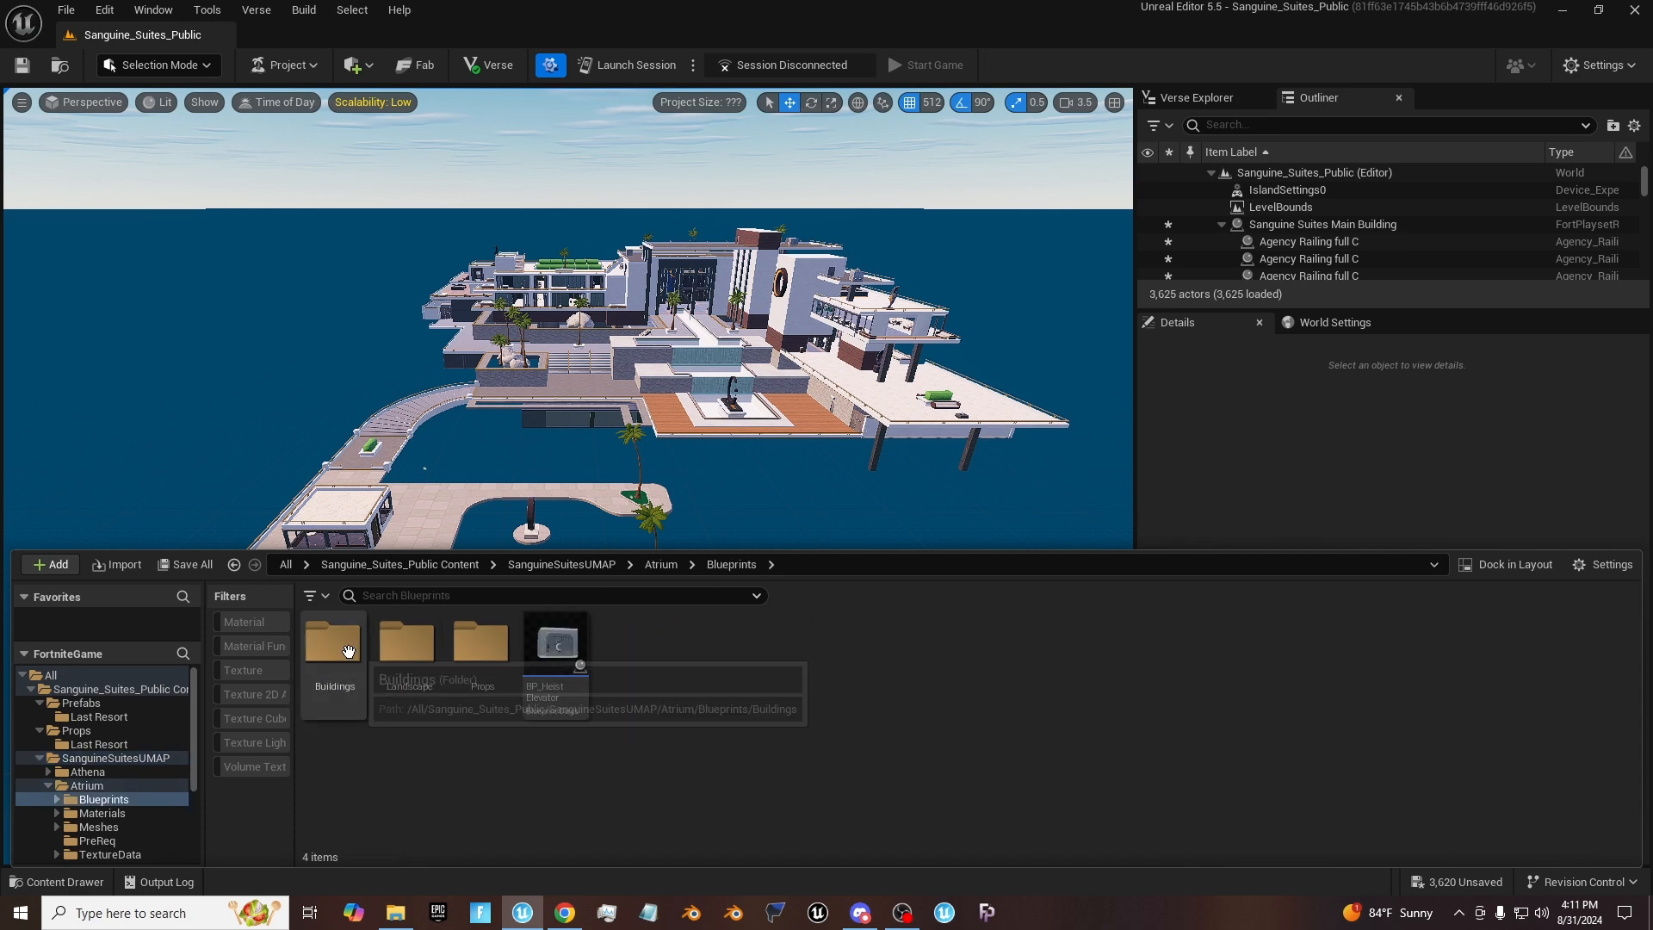
pyautogui.doubleClick(419, 664)
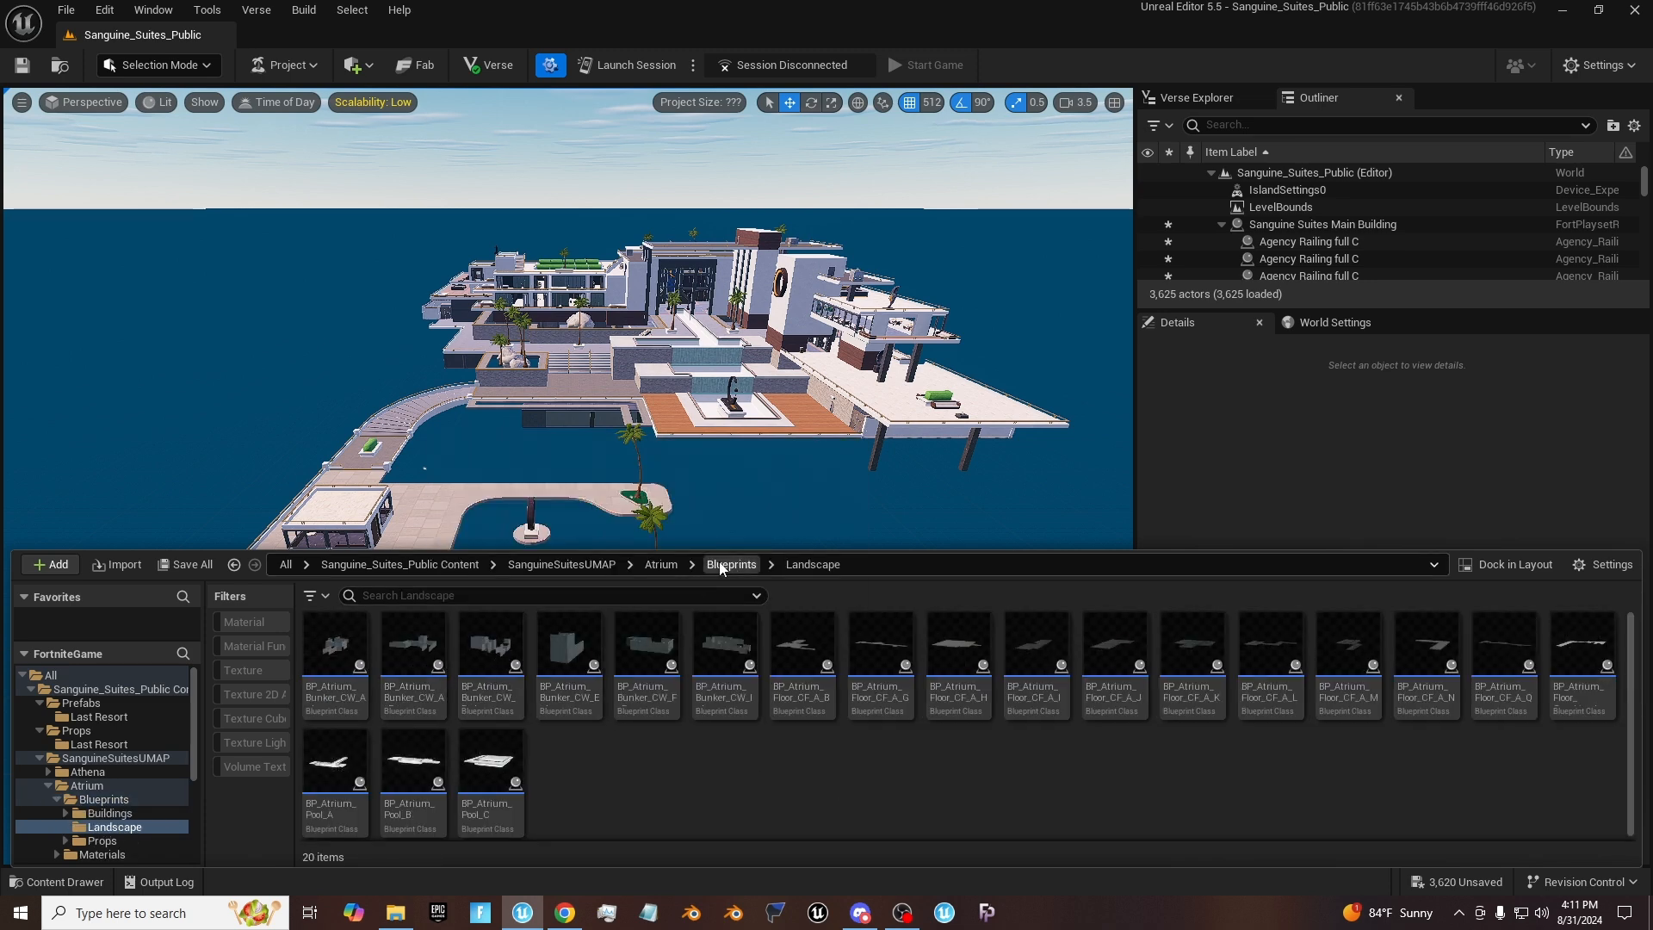
# Step: Examine the Atrium Props blueprints and the Vault, PlaceSetting, Gym and Bar subfolders one after another
pyautogui.click(731, 565)
pyautogui.doubleClick(492, 662)
pyautogui.scroll(-1, 1112, 719)
pyautogui.scroll(1, 1112, 719)
pyautogui.doubleClick(569, 654)
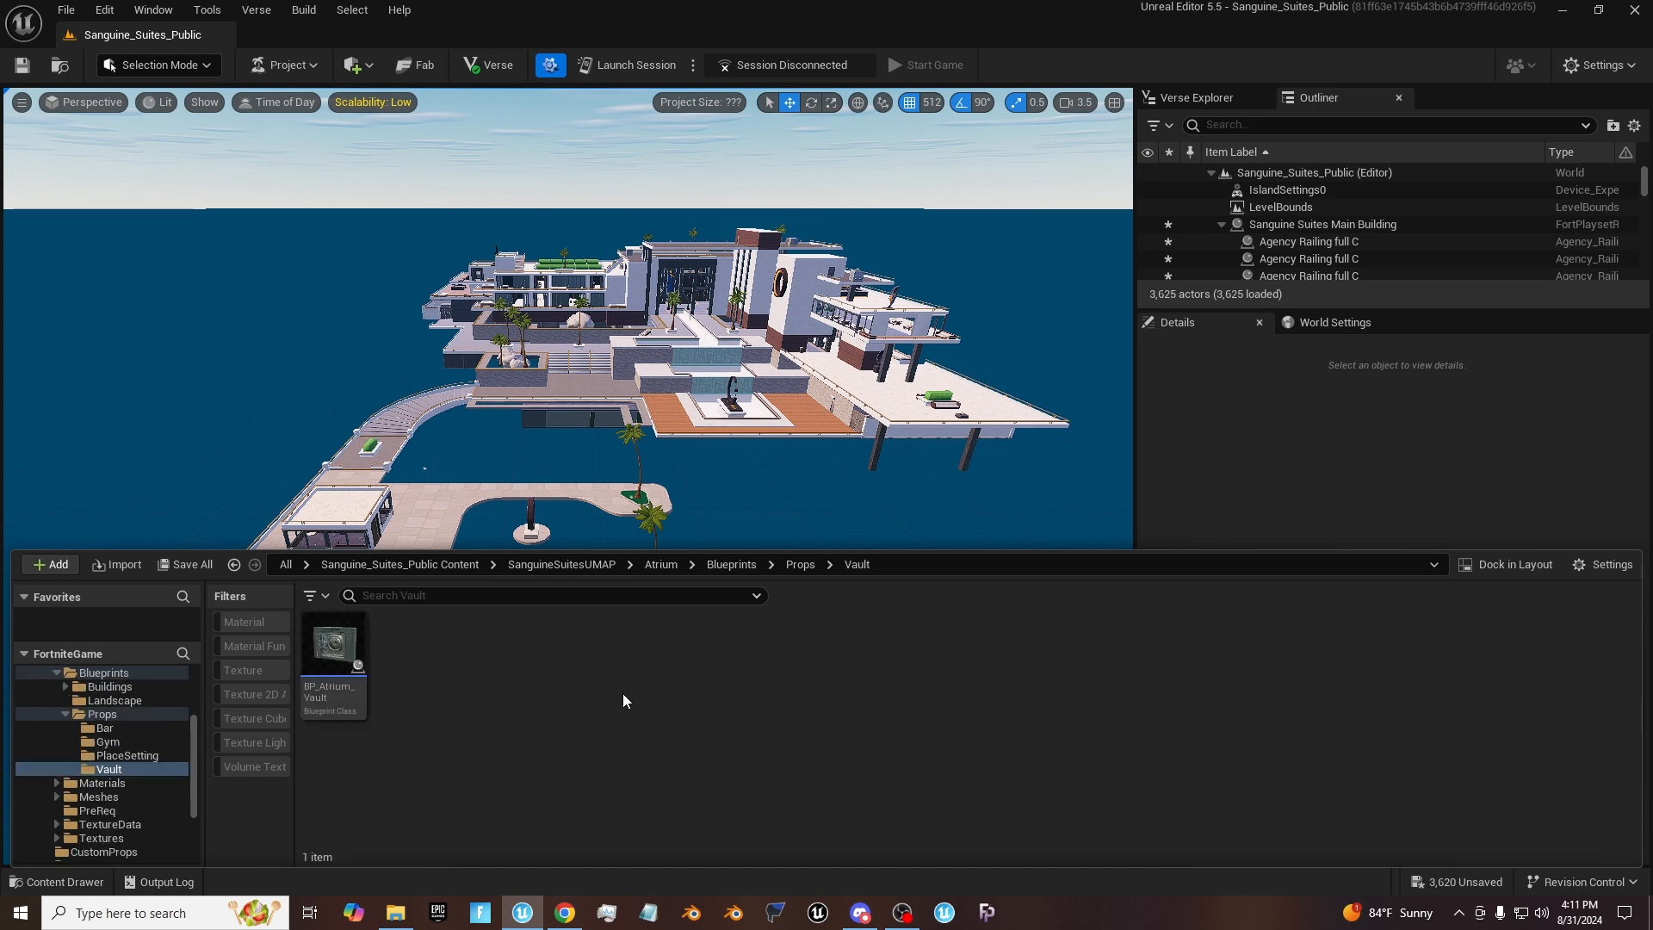
pyautogui.click(820, 564)
pyautogui.click(800, 564)
pyautogui.doubleClick(487, 650)
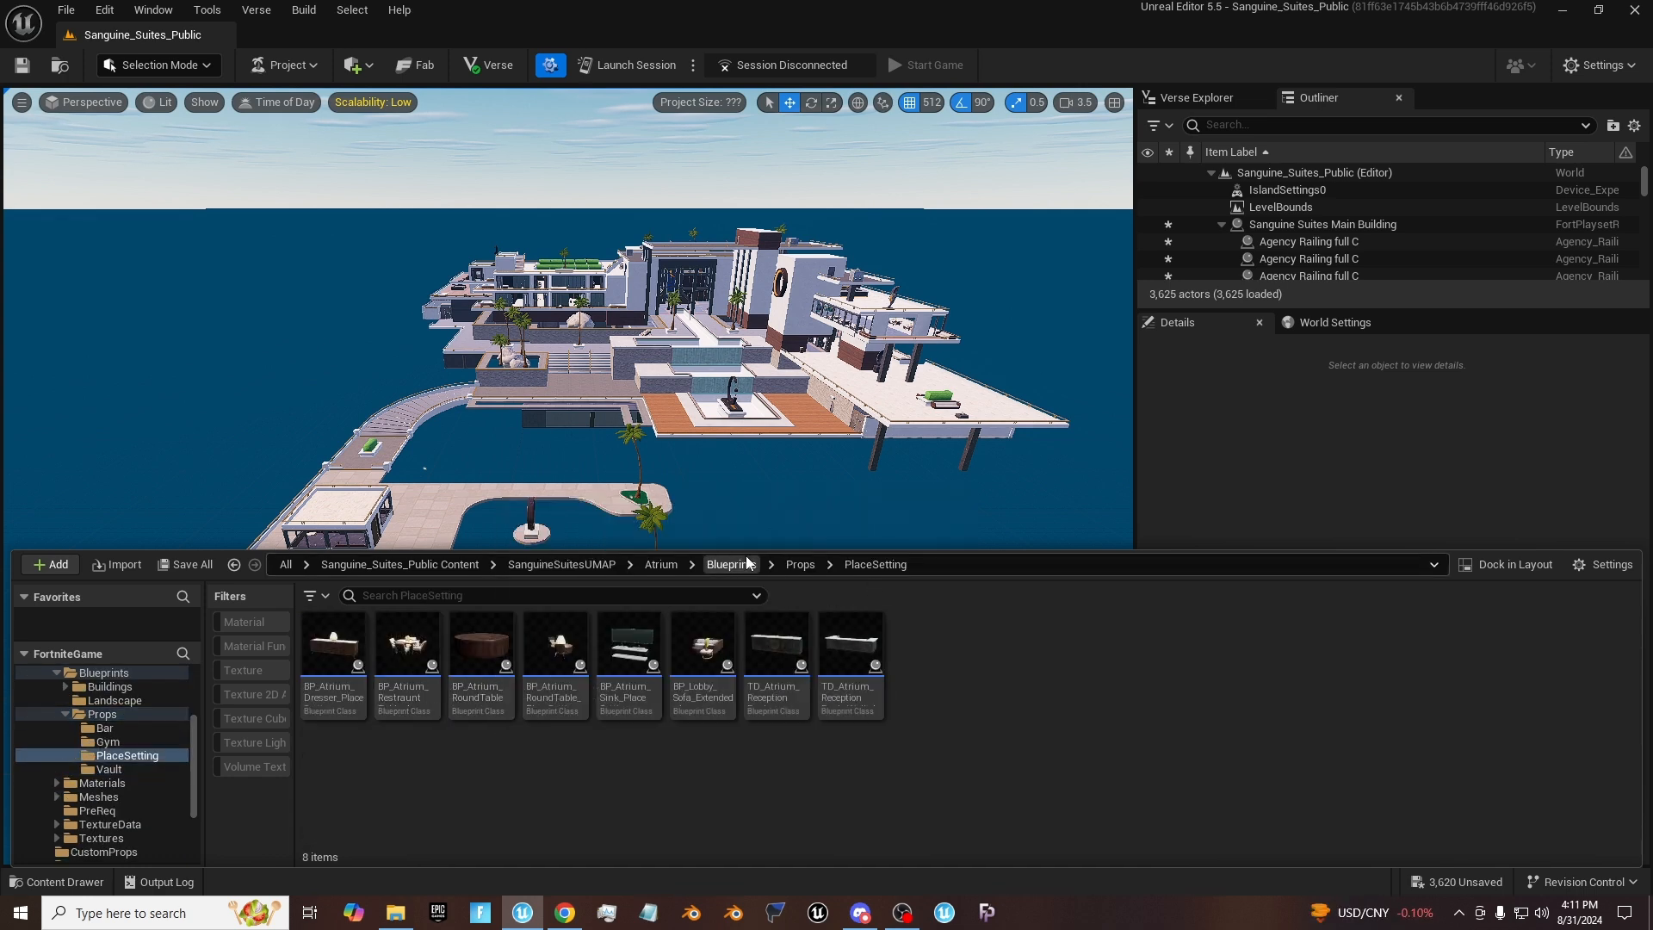
pyautogui.click(800, 564)
pyautogui.doubleClick(408, 645)
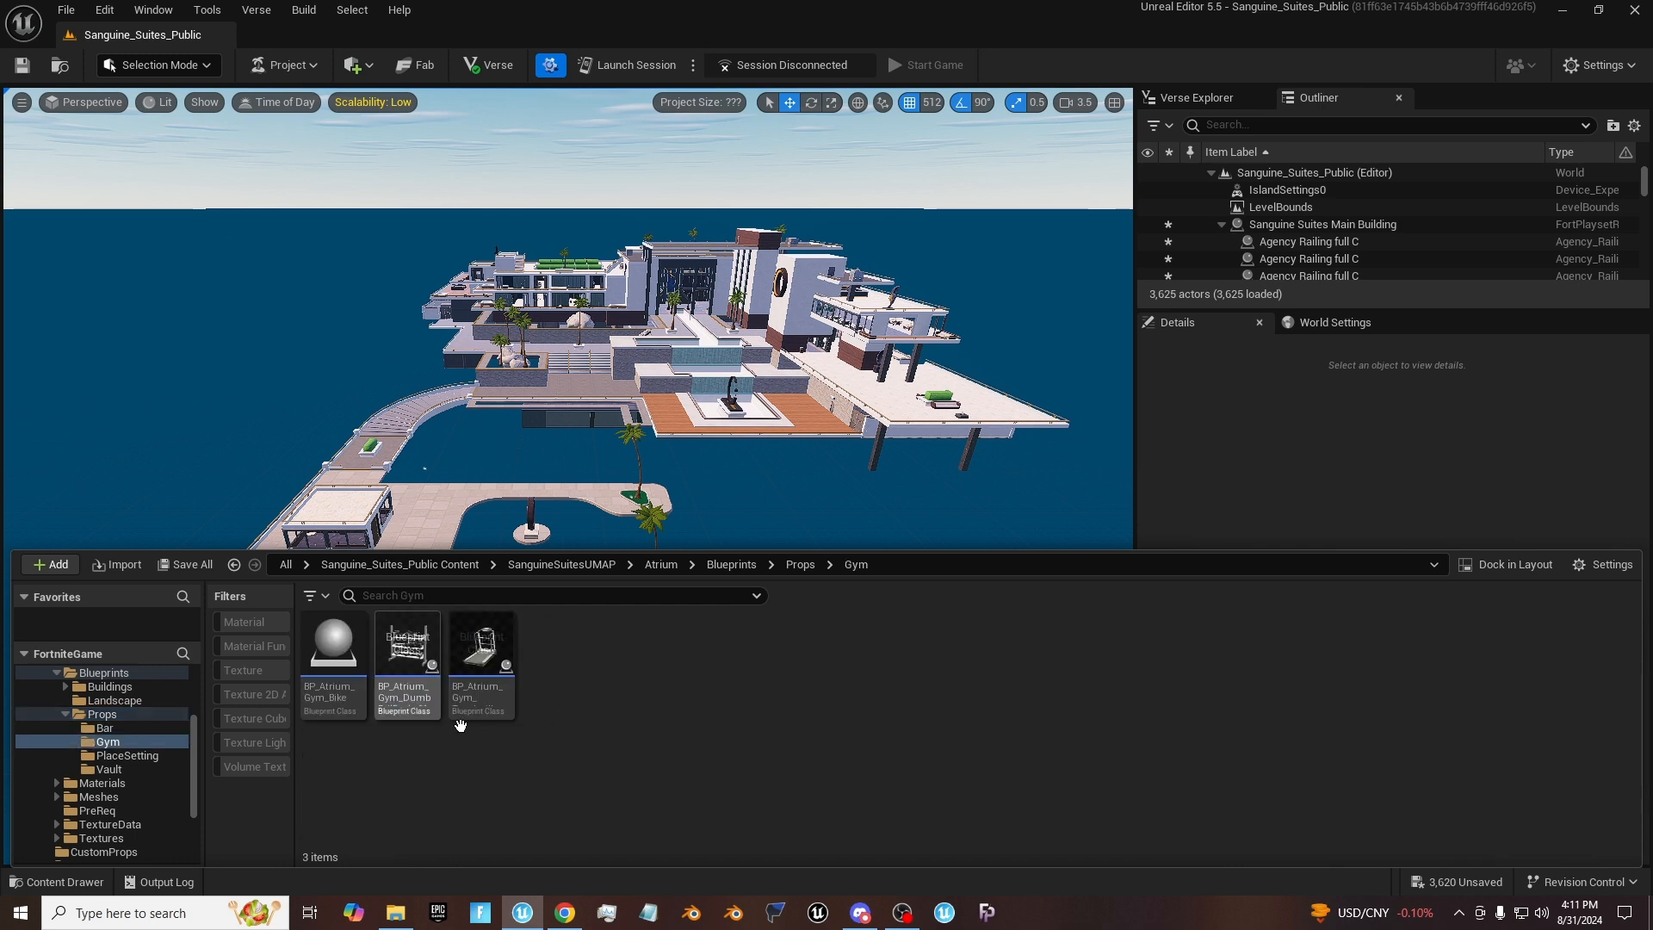
pyautogui.click(800, 564)
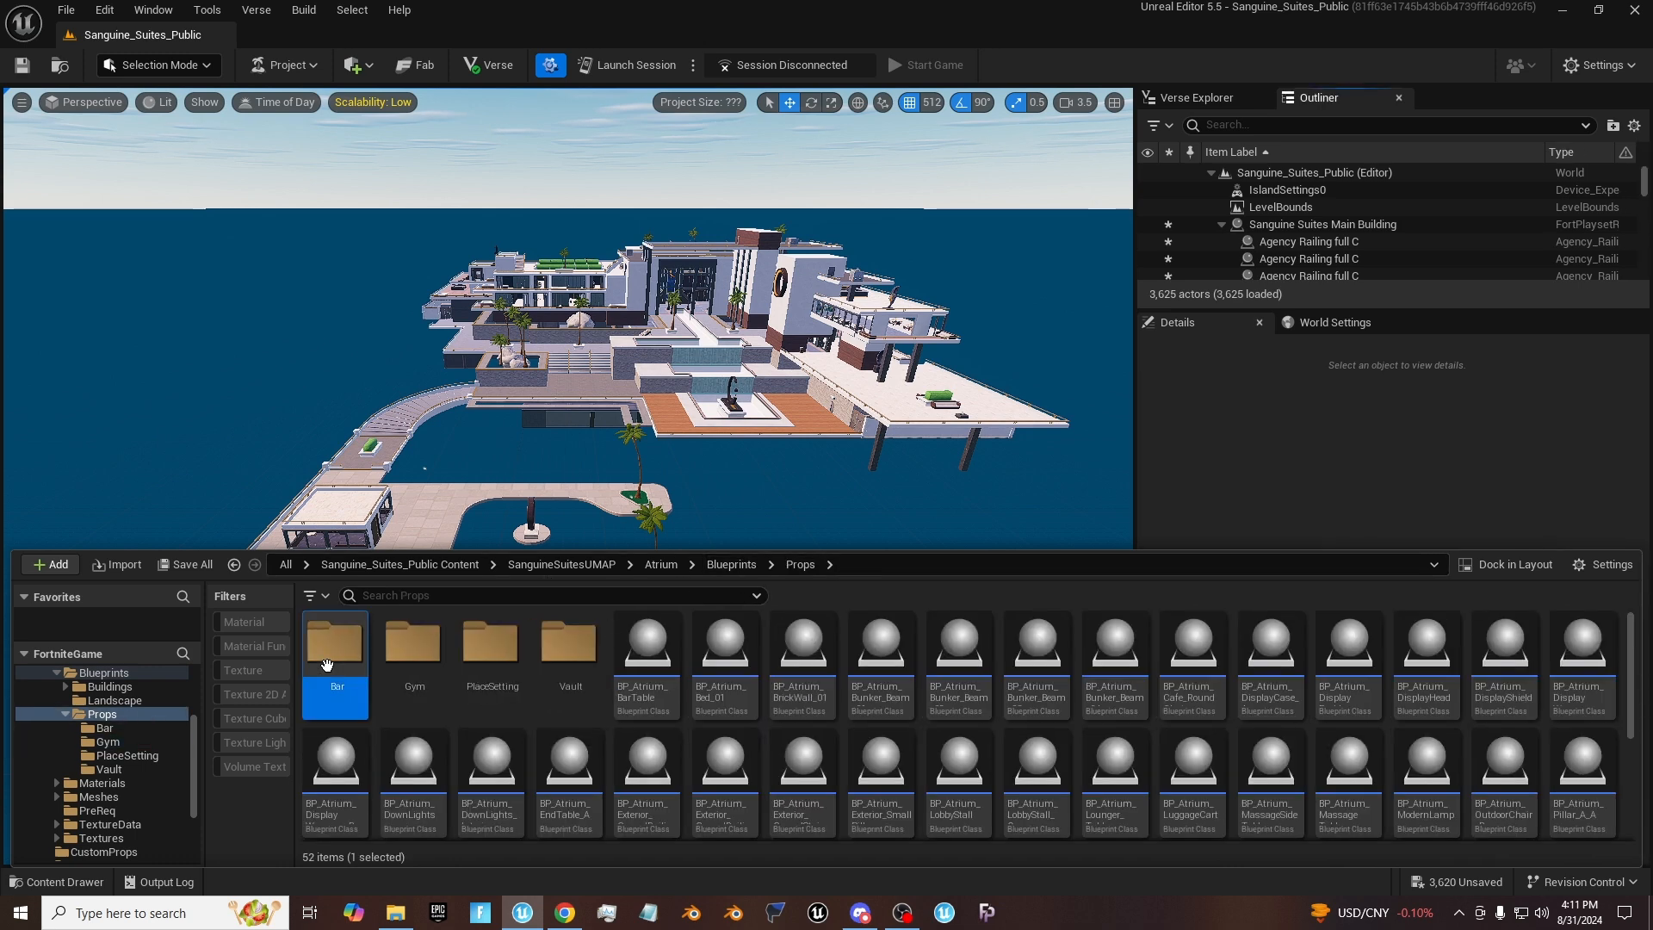
pyautogui.doubleClick(327, 662)
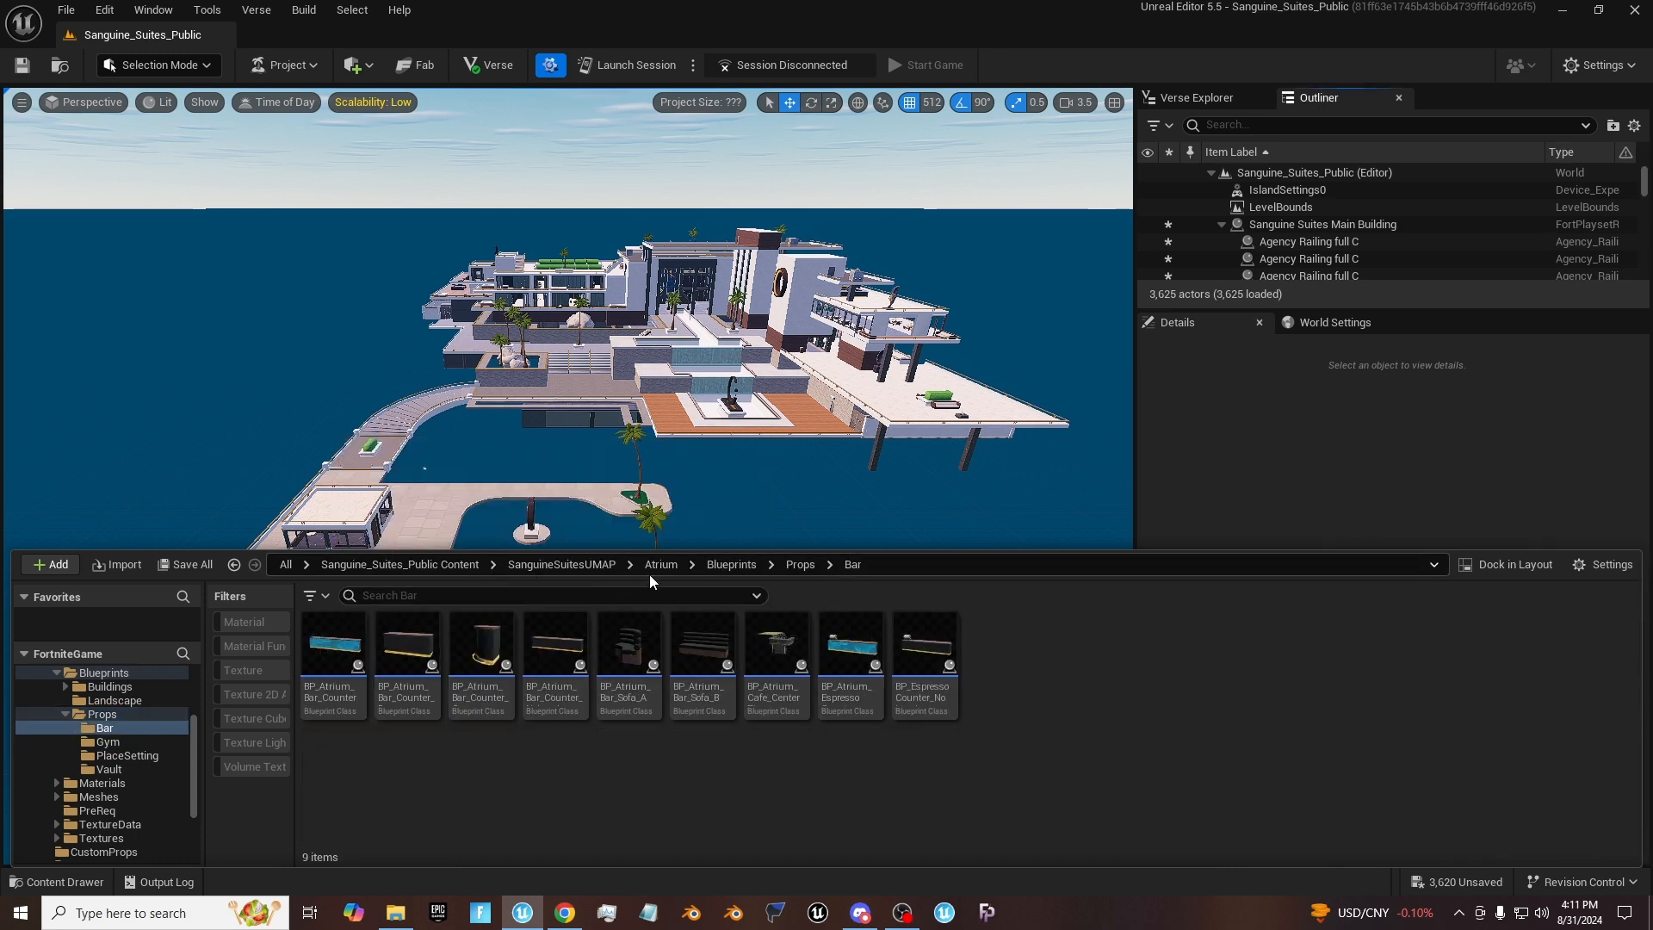
# Step: Place the BP_Heist Elevator blueprint from the Atrium Blueprints folder in the level, inspect it up close and delete it again
pyautogui.click(727, 571)
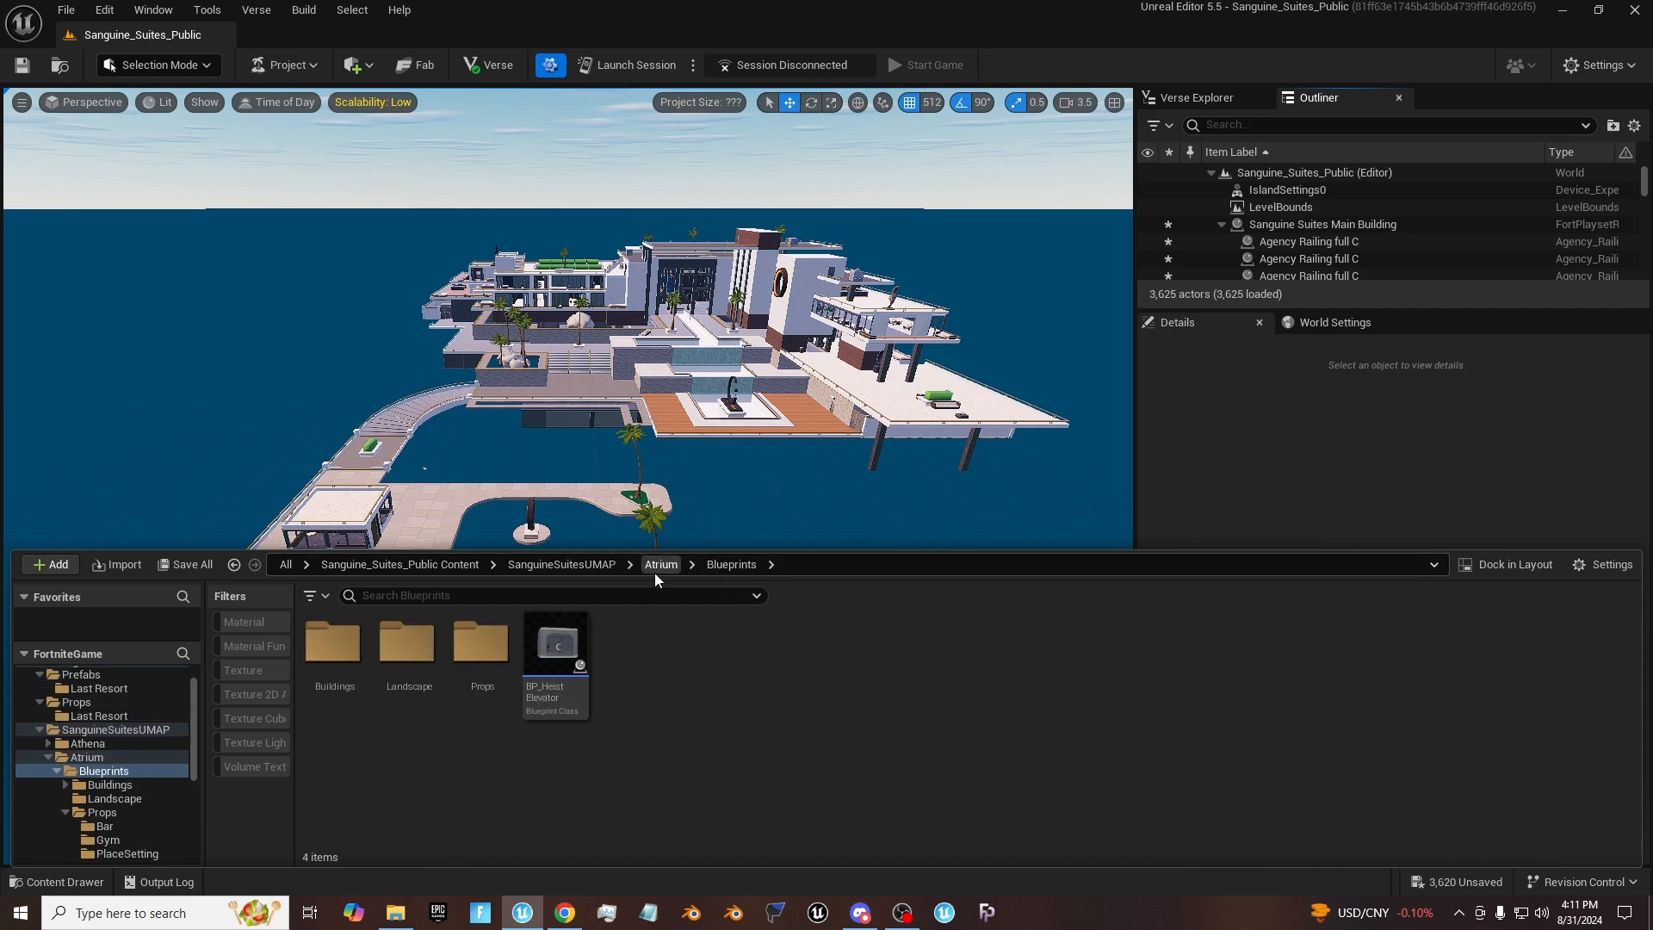
pyautogui.click(538, 662)
pyautogui.moveTo(539, 663); pyautogui.dragTo(656, 586)
pyautogui.moveTo(656, 585); pyautogui.dragTo(642, 703, button='right')
pyautogui.press('w')
pyautogui.press('w')
pyautogui.scroll(-3, 586, 585)
pyautogui.press('s')
pyautogui.press('w')
pyautogui.moveTo(658, 575); pyautogui.dragTo(713, 652, button='right')
pyautogui.press('w')
pyautogui.press('s')
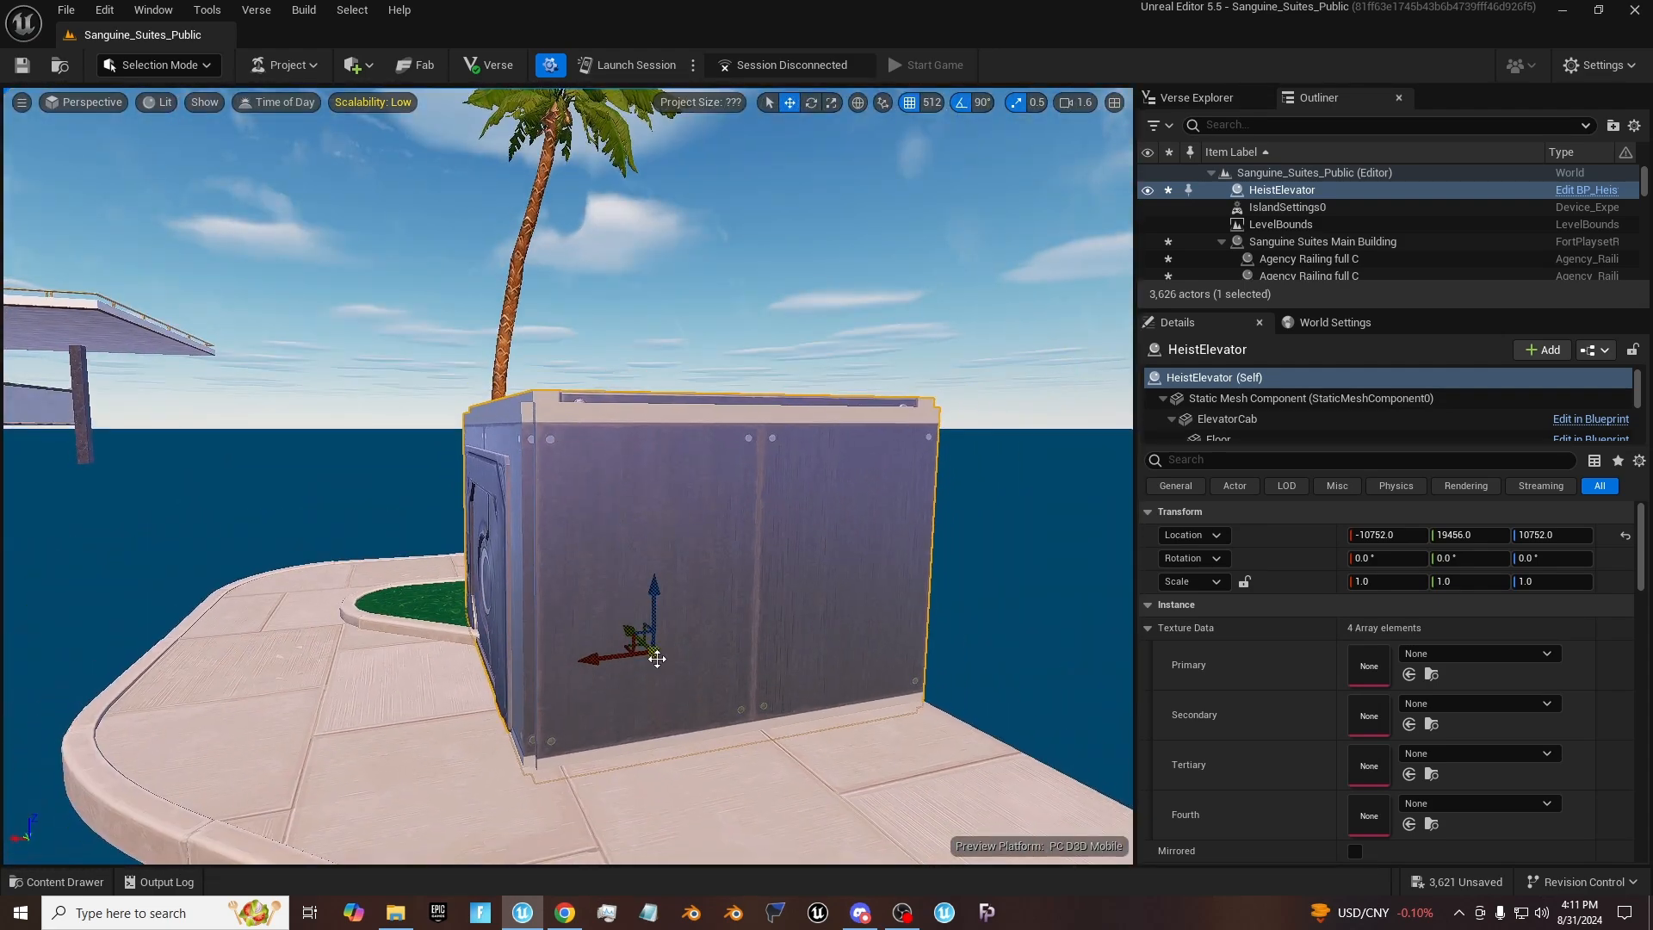
pyautogui.press('Delete')
# Step: Open the Playable_SanguineSuites level from the SanguineSuitesUMAP Maps folder, saving the current level's selected content
pyautogui.hotkey('ctrl', 'space')
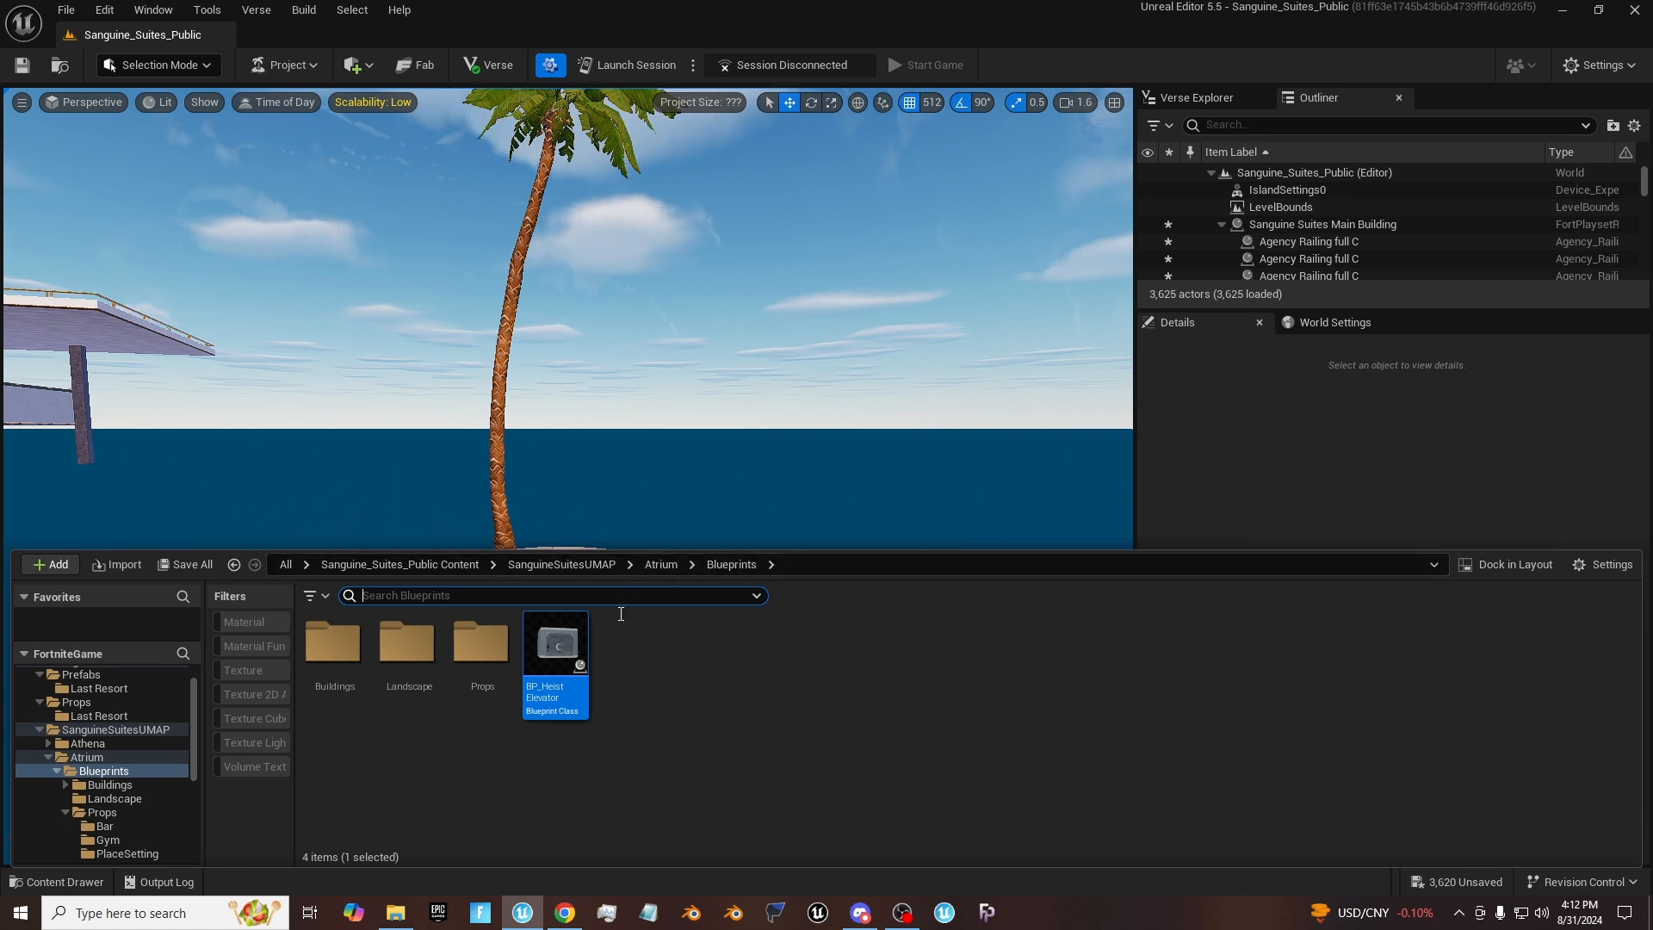
pyautogui.click(583, 567)
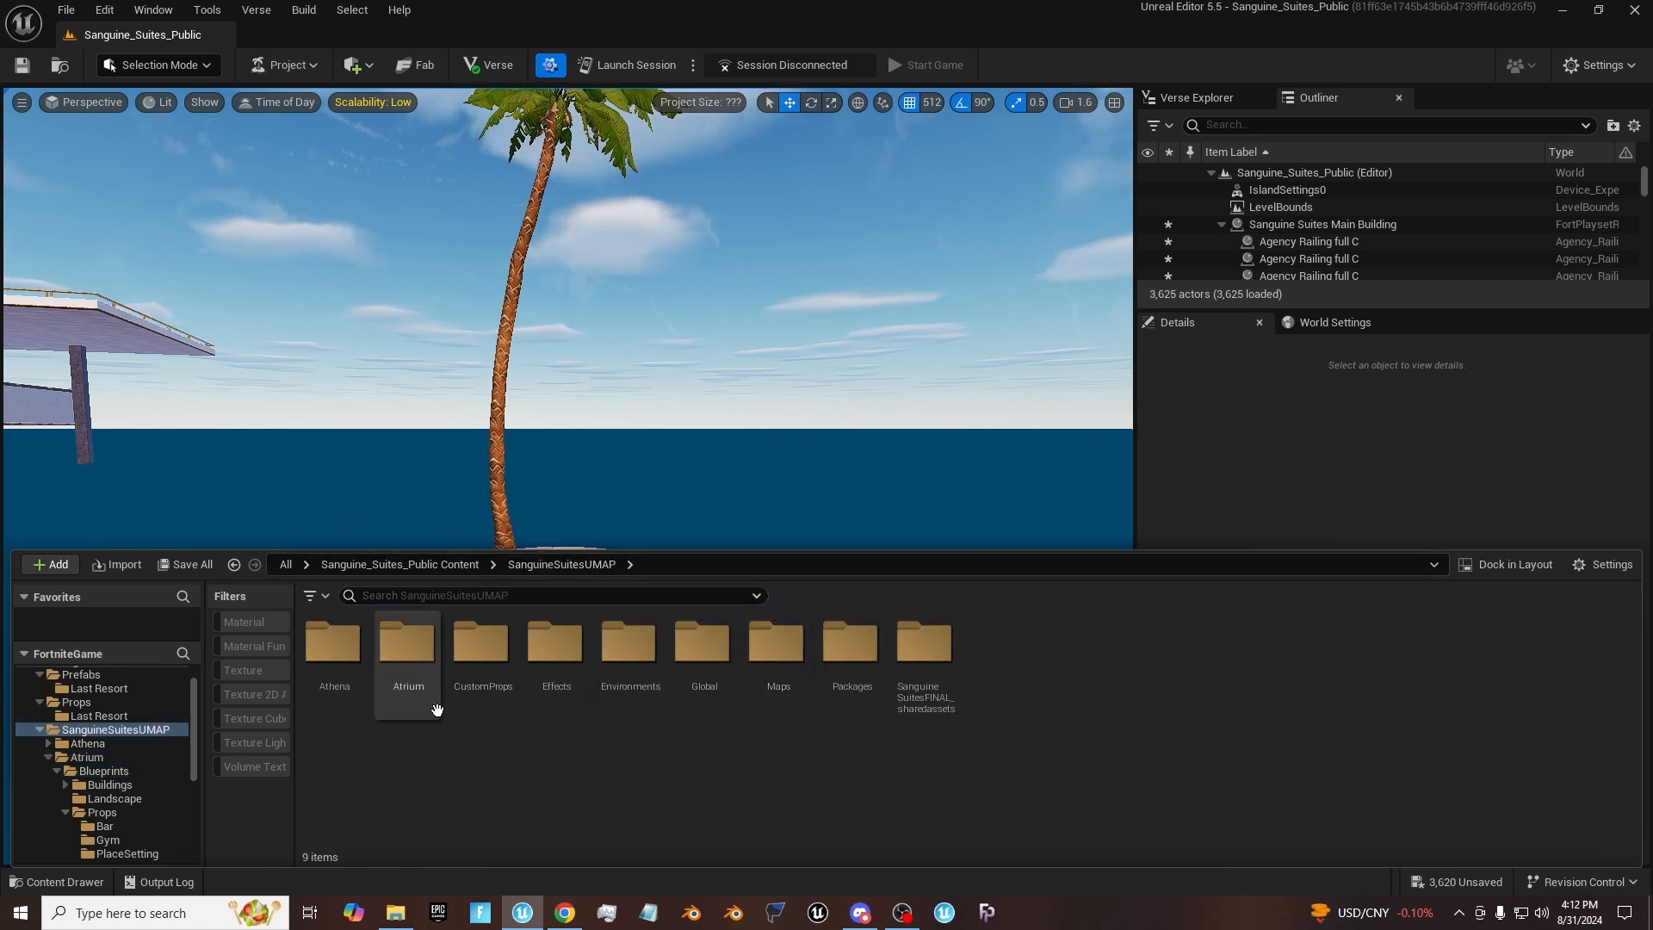
pyautogui.doubleClick(783, 689)
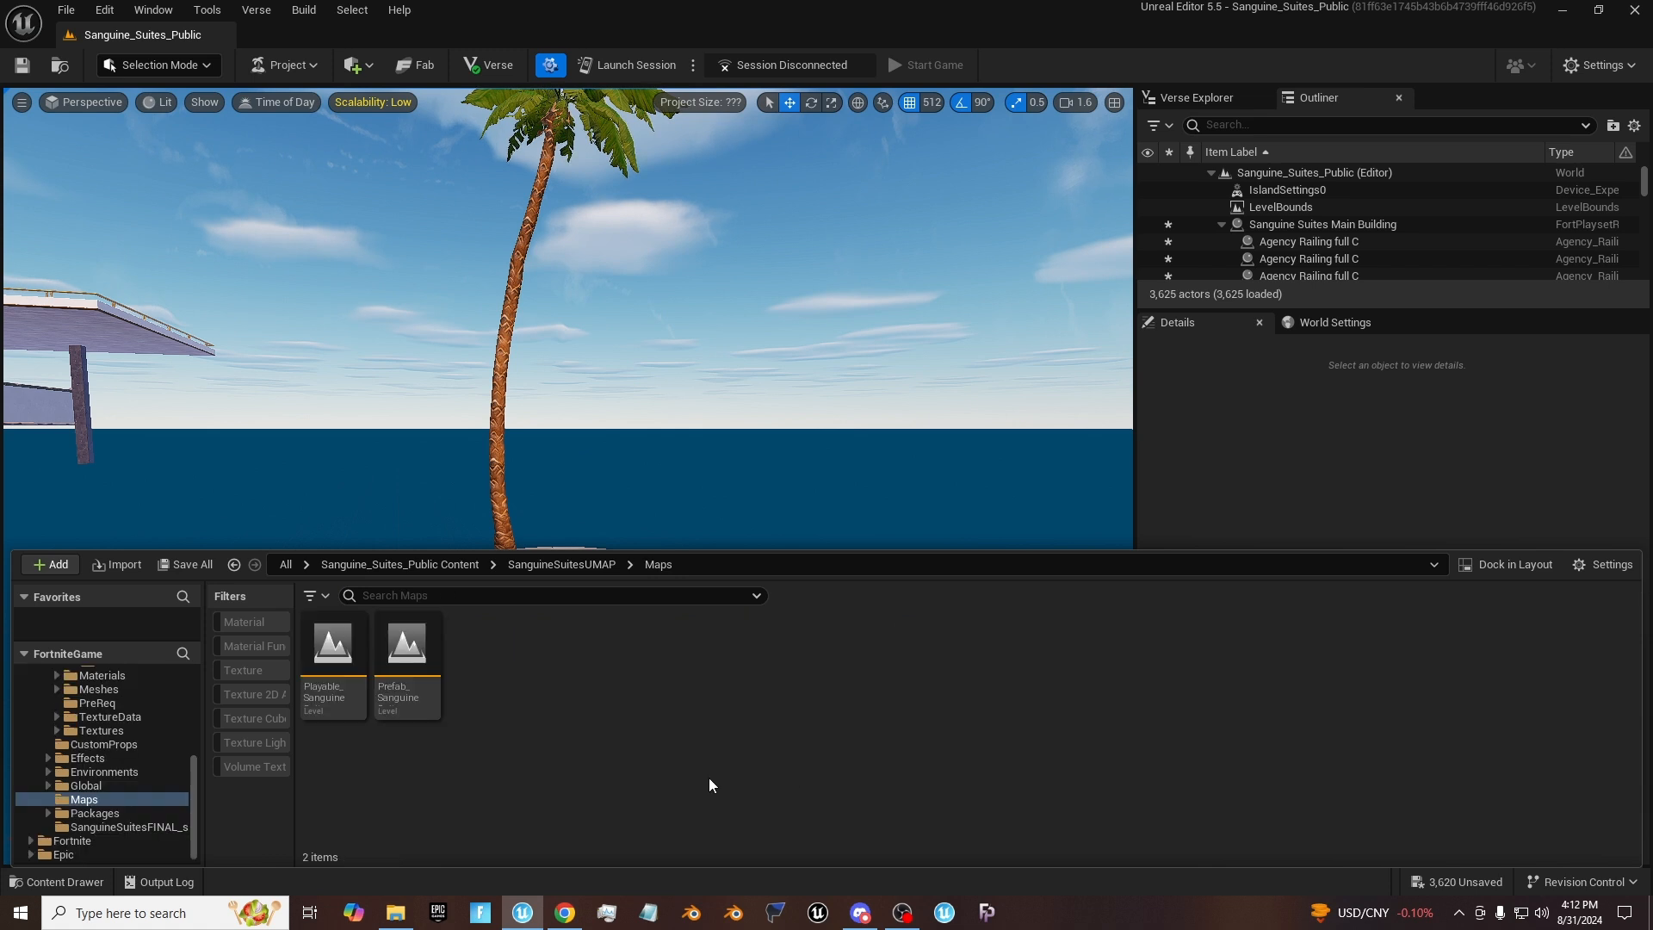
pyautogui.click(412, 662)
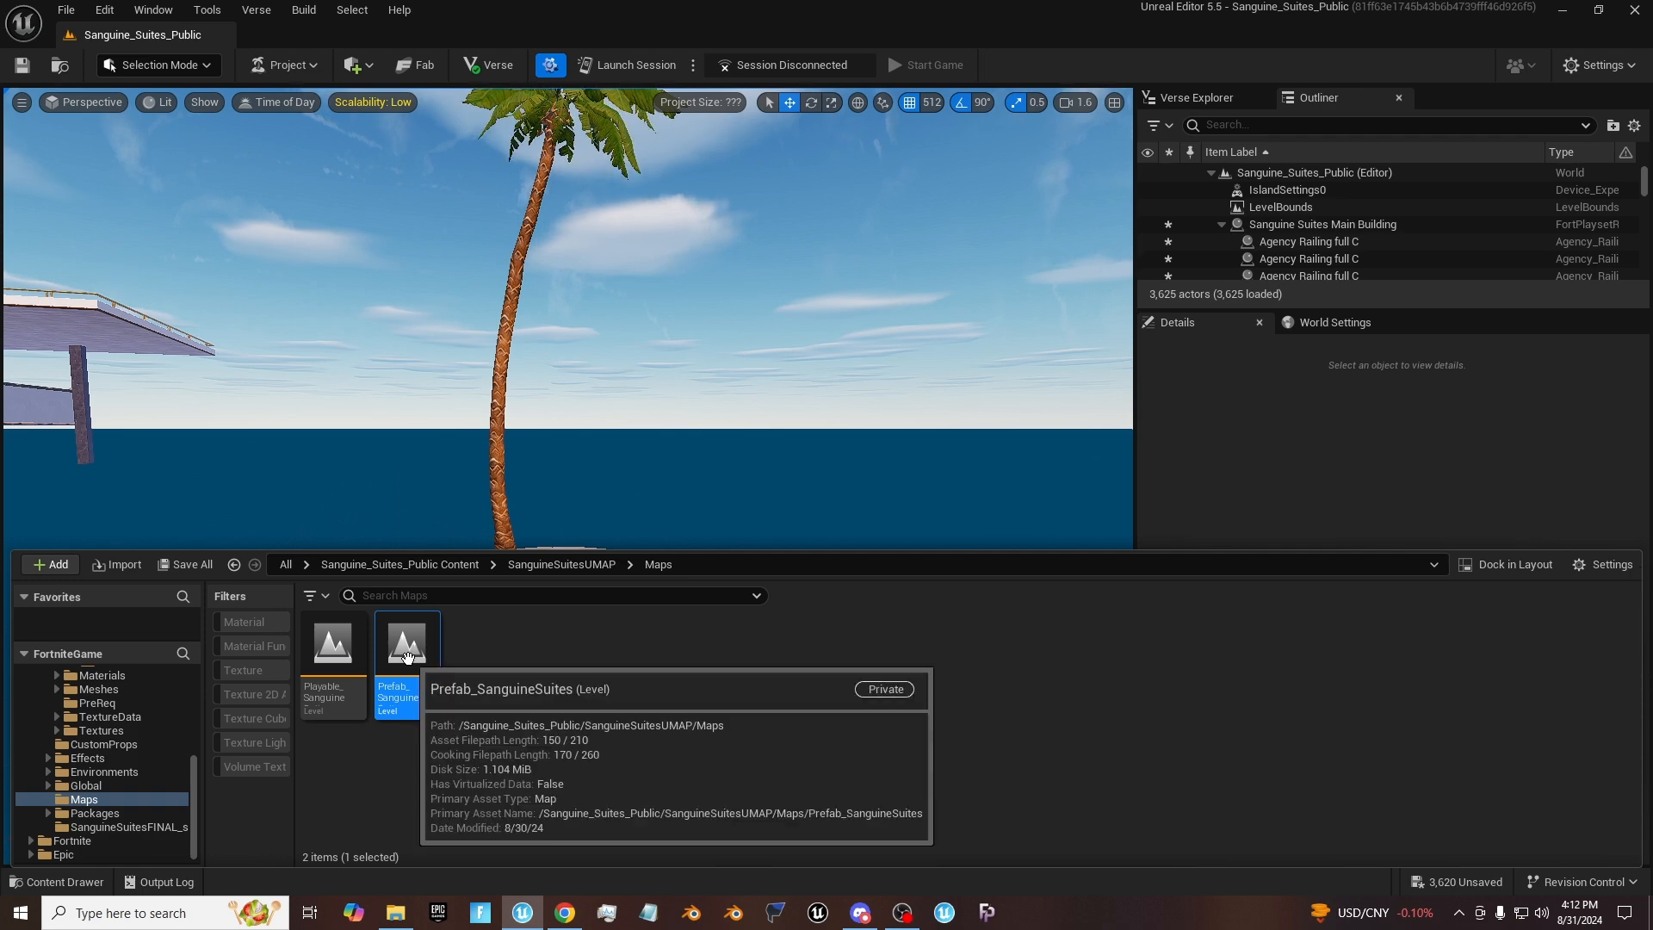
pyautogui.doubleClick(336, 678)
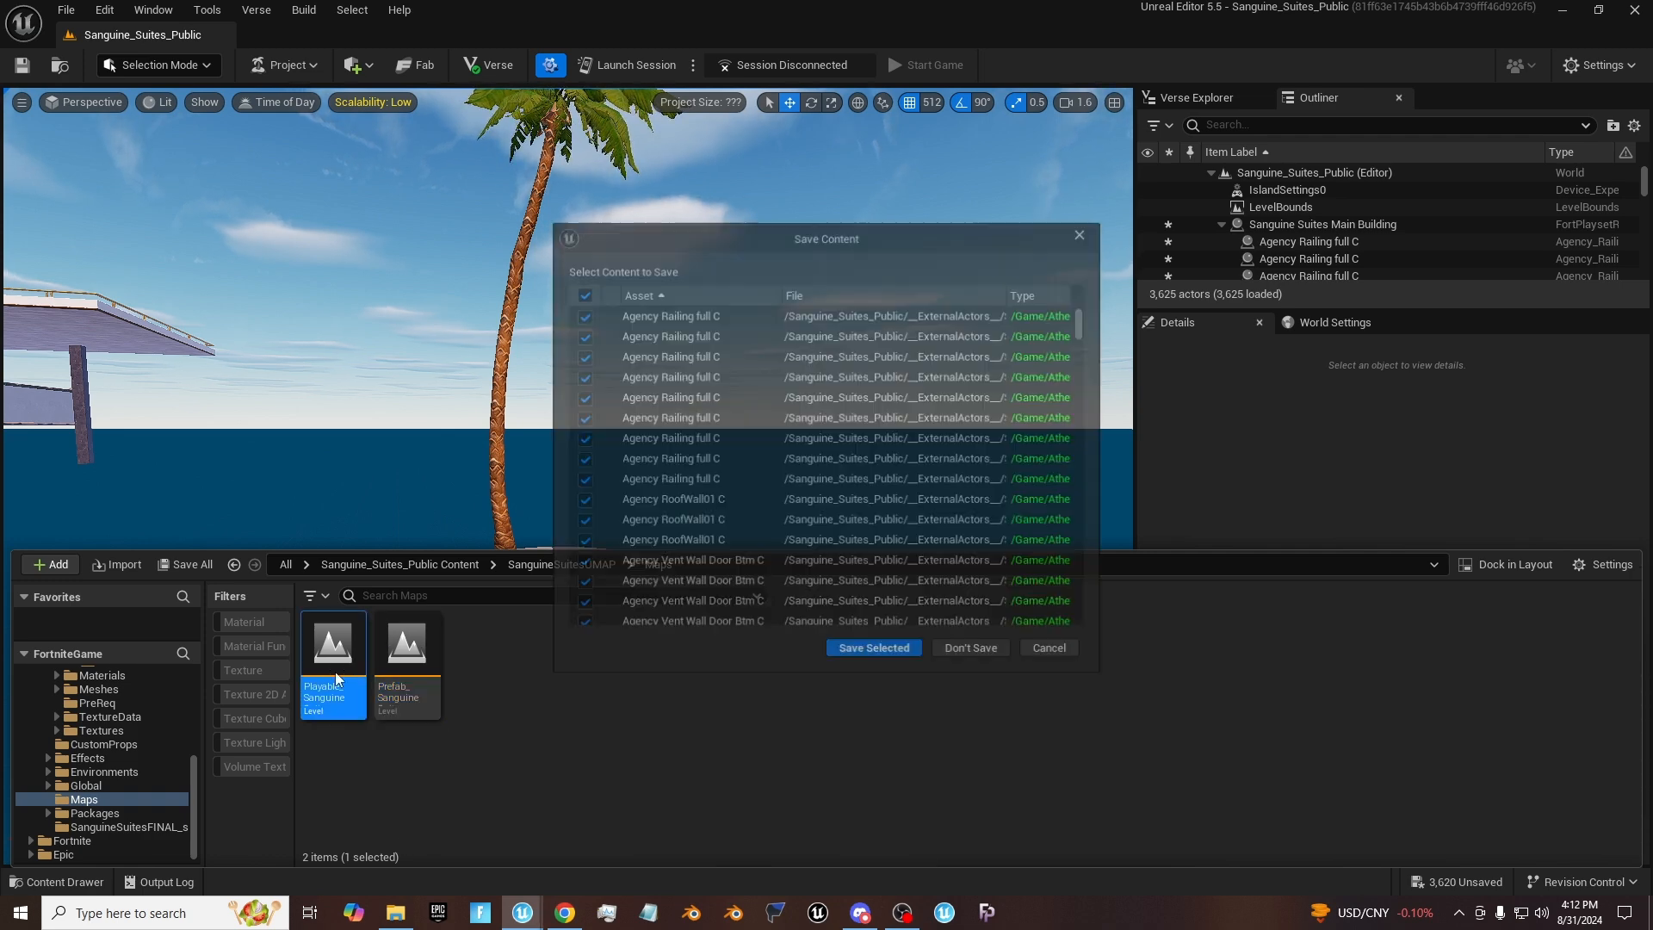
pyautogui.click(873, 652)
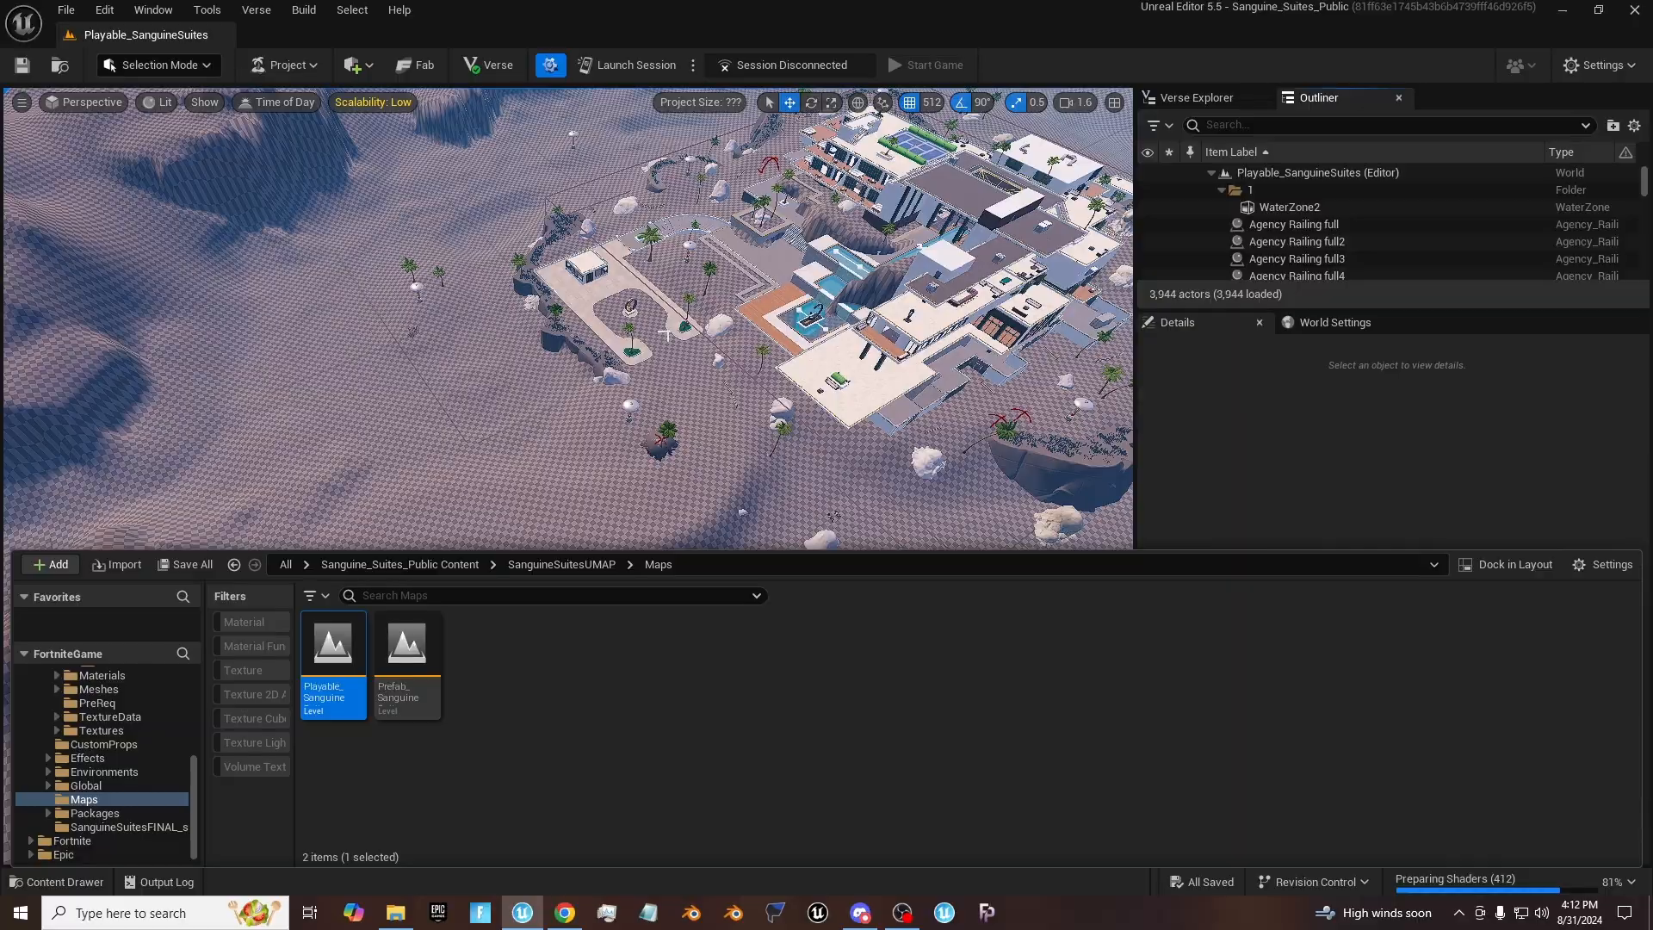
# Step: View the playable level around the building and disable level streaming
pyautogui.press('s')
pyautogui.moveTo(577, 370); pyautogui.dragTo(693, 332, button='right')
pyautogui.scroll(3, 577, 370)
pyautogui.press('a')
pyautogui.scroll(2, 465, 301)
pyautogui.press('w')
pyautogui.press('s')
pyautogui.click(549, 66)
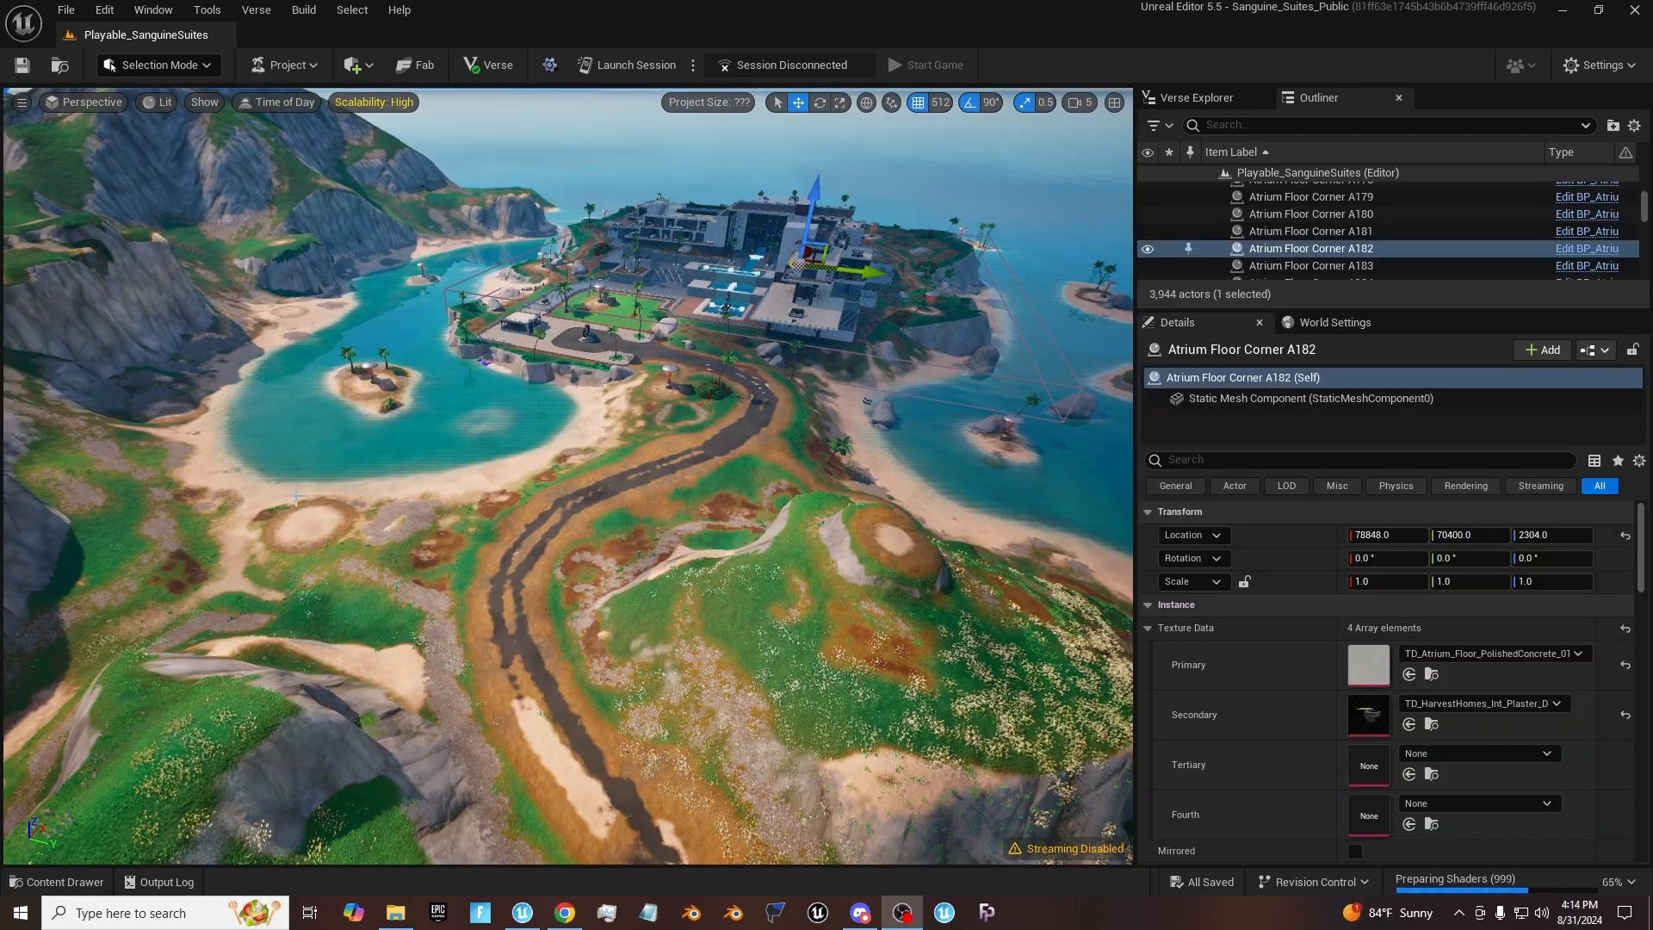
# Step: Examine the road, lagoon and terrain around the building up to the whole island, and clear the selection
pyautogui.scroll(3, 489, 515)
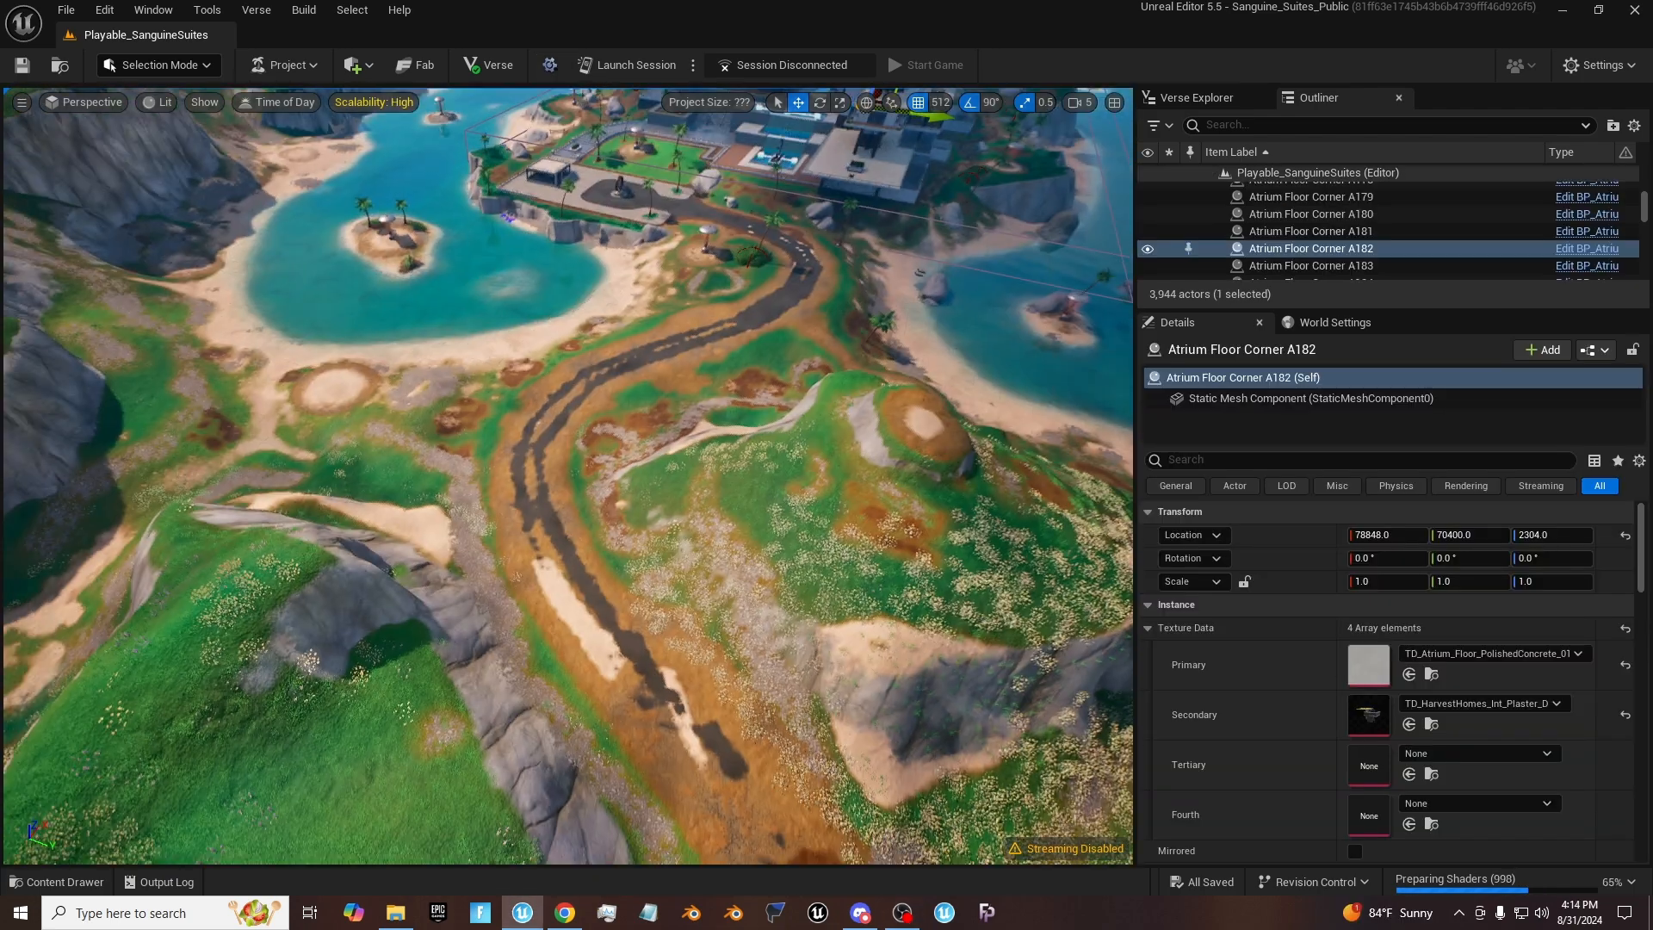
pyautogui.scroll(-3, 489, 515)
pyautogui.moveTo(489, 516); pyautogui.dragTo(389, 449, button='right')
pyautogui.press('w')
pyautogui.press('s')
pyautogui.scroll(-3, 543, 418)
pyautogui.scroll(4, 464, 465)
pyautogui.press('w')
pyautogui.press('w')
pyautogui.scroll(2, 401, 379)
pyautogui.press('s')
pyautogui.scroll(2, 389, 449)
pyautogui.press('Escape')
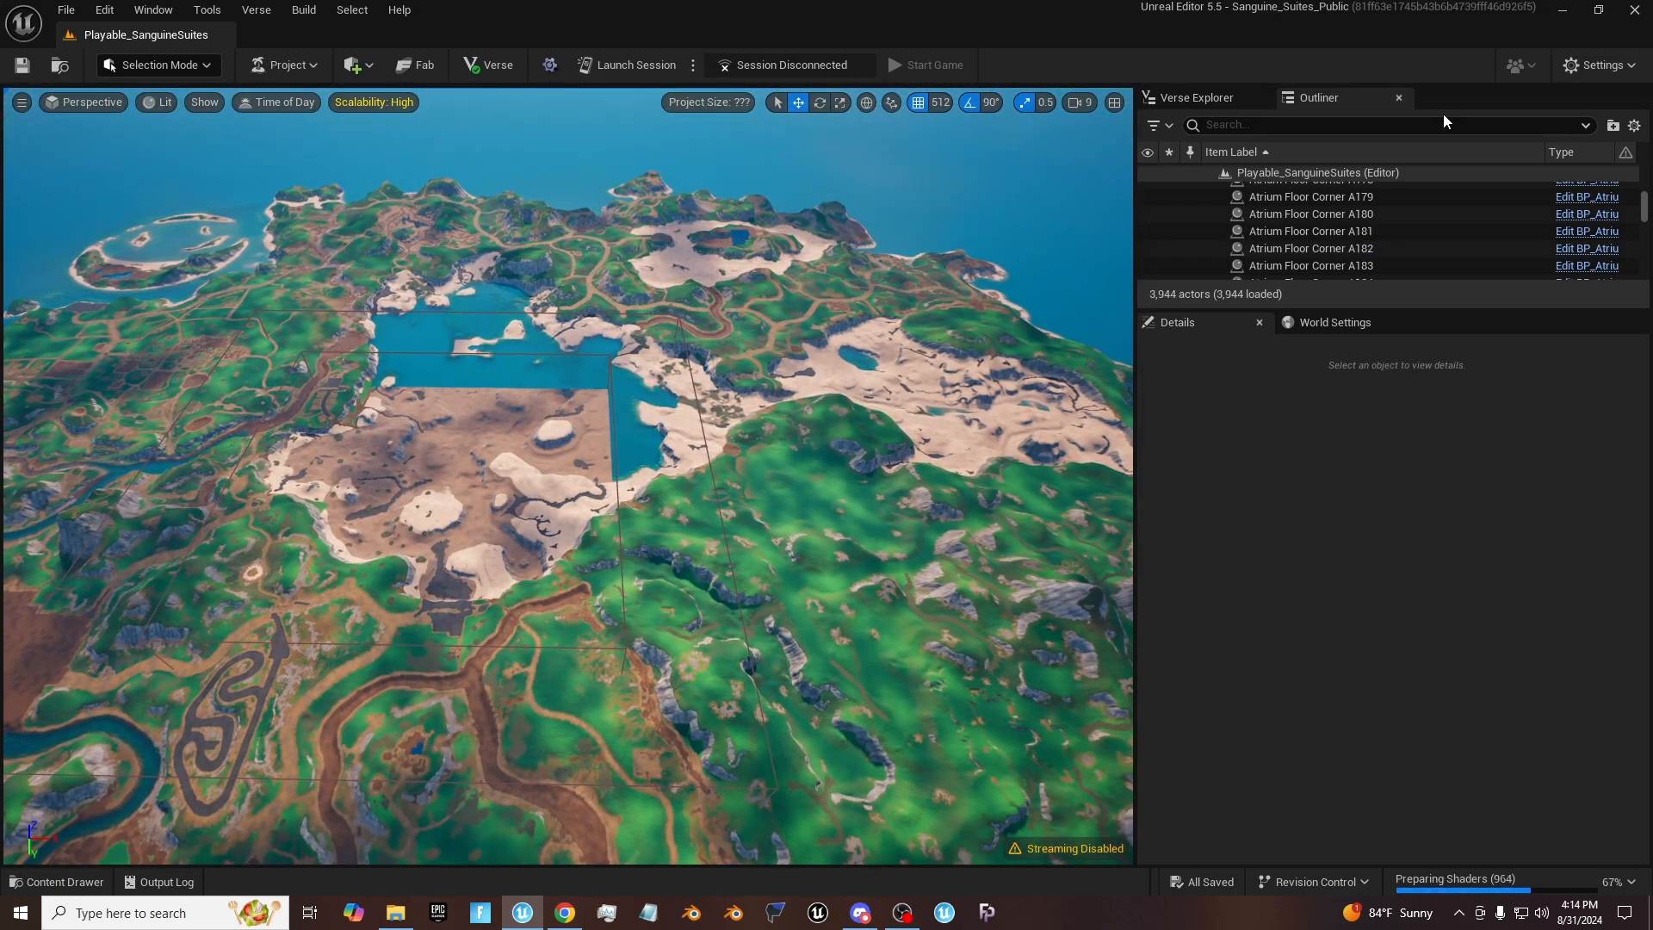
# Step: Filter the level's actors by "water", check a WaterZone and the VK Waterbody Ocean C actor, and clear the selection
pyautogui.click(1433, 129)
pyautogui.write('water')
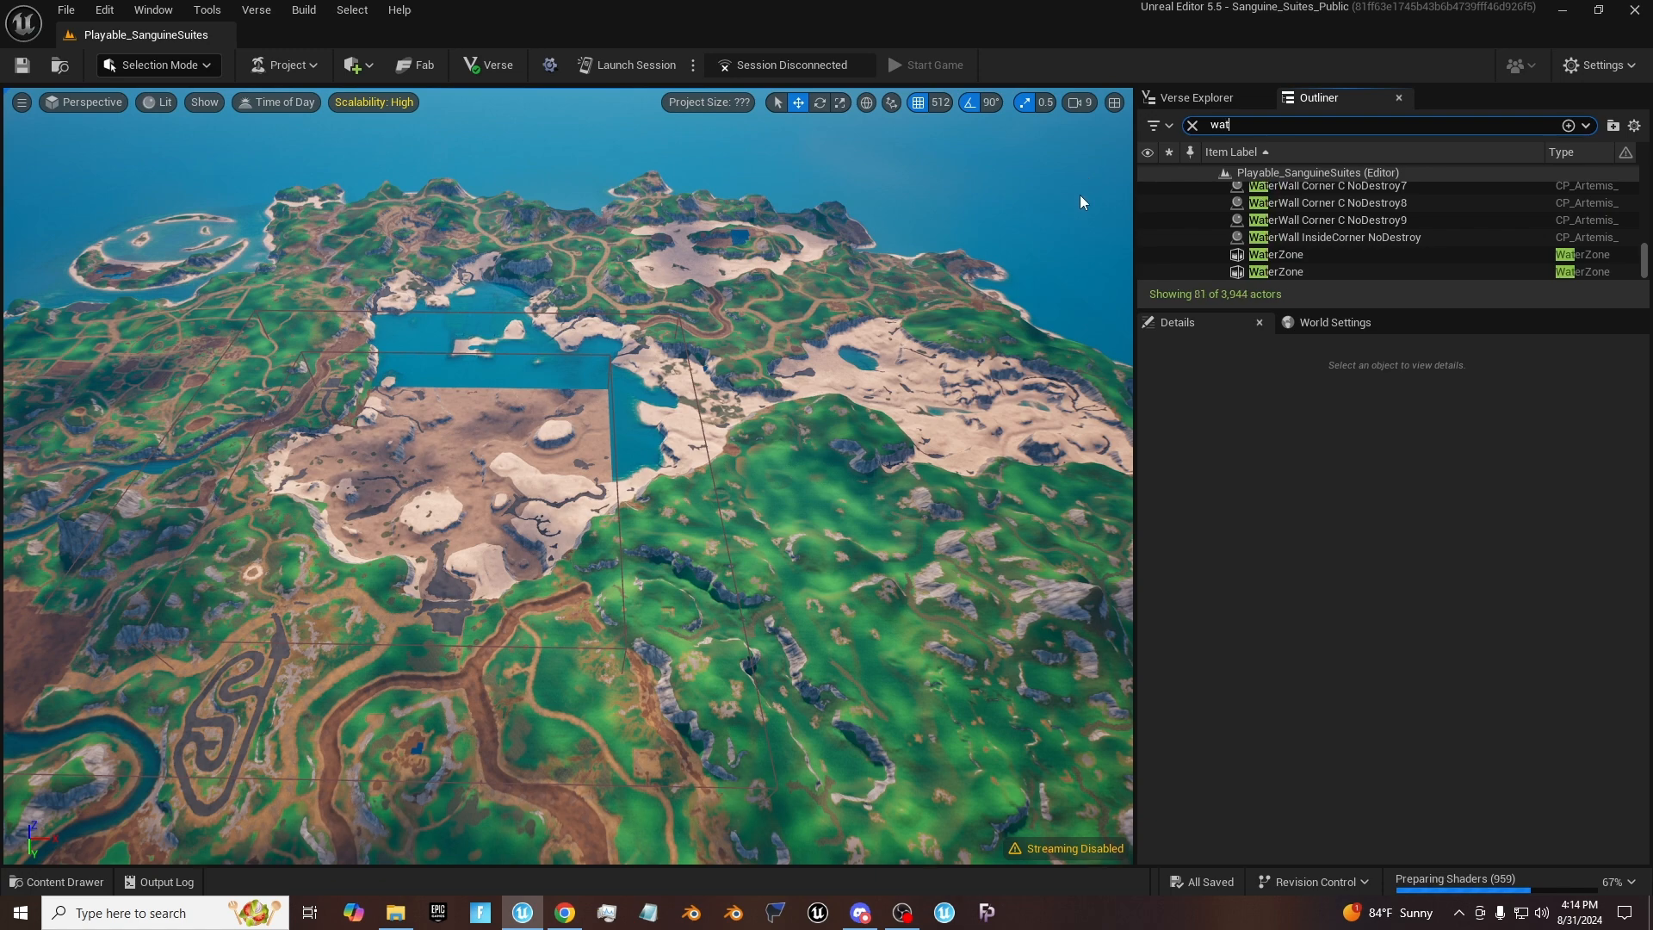
pyautogui.click(1320, 274)
pyautogui.scroll(5, 1320, 249)
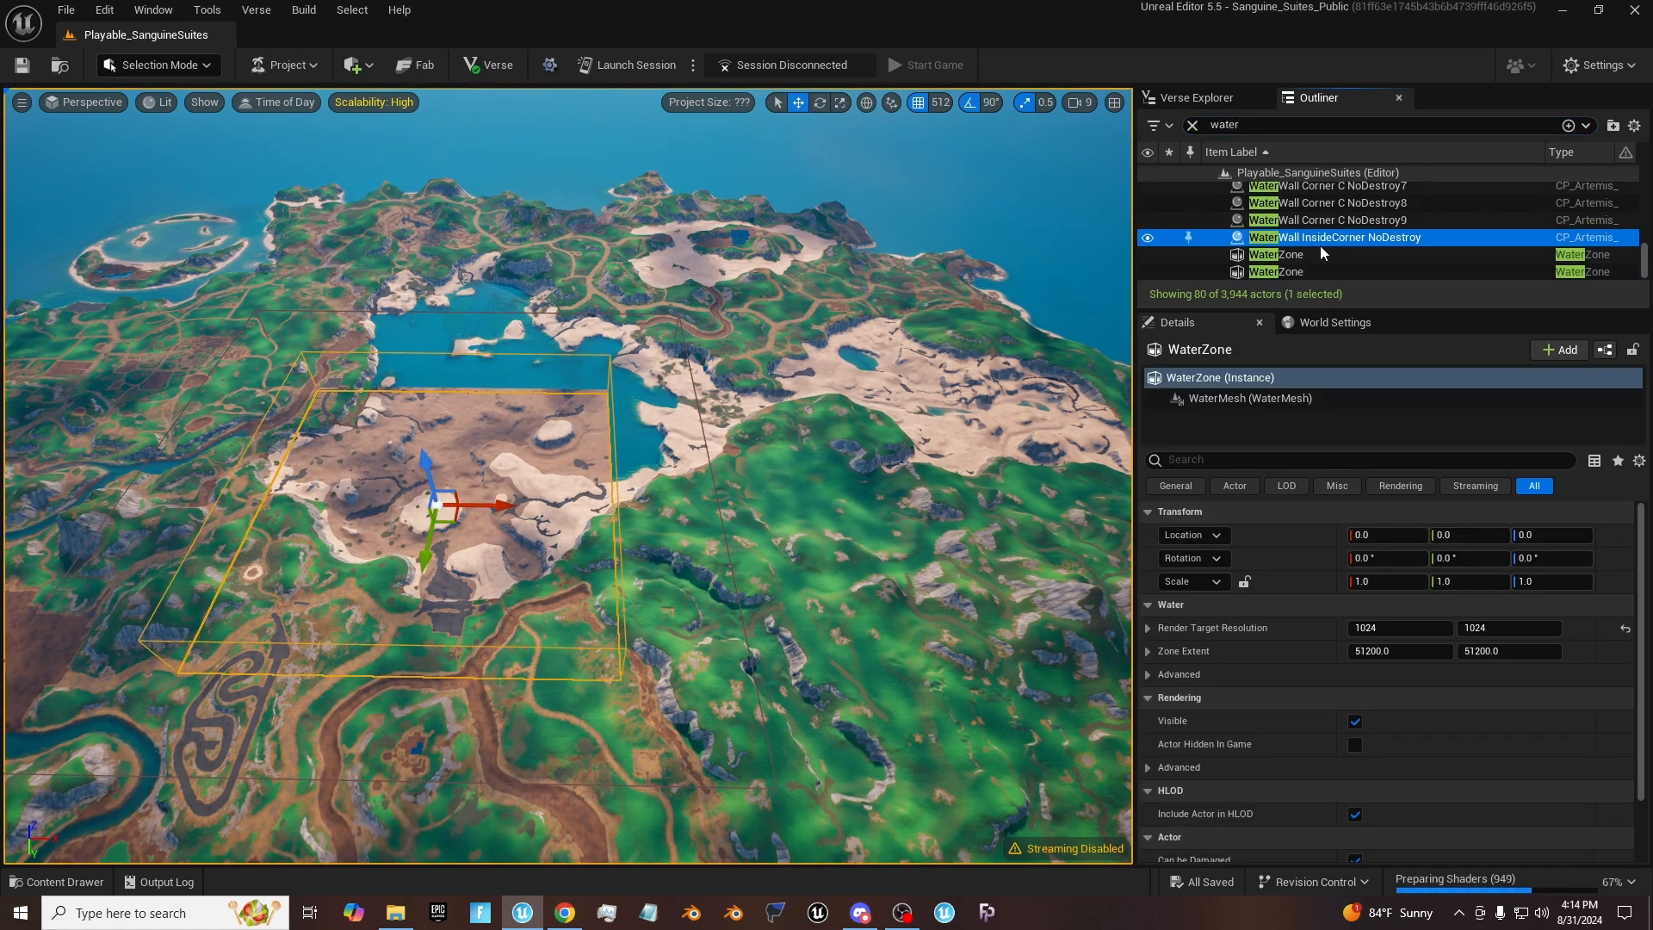
pyautogui.scroll(3, 1330, 224)
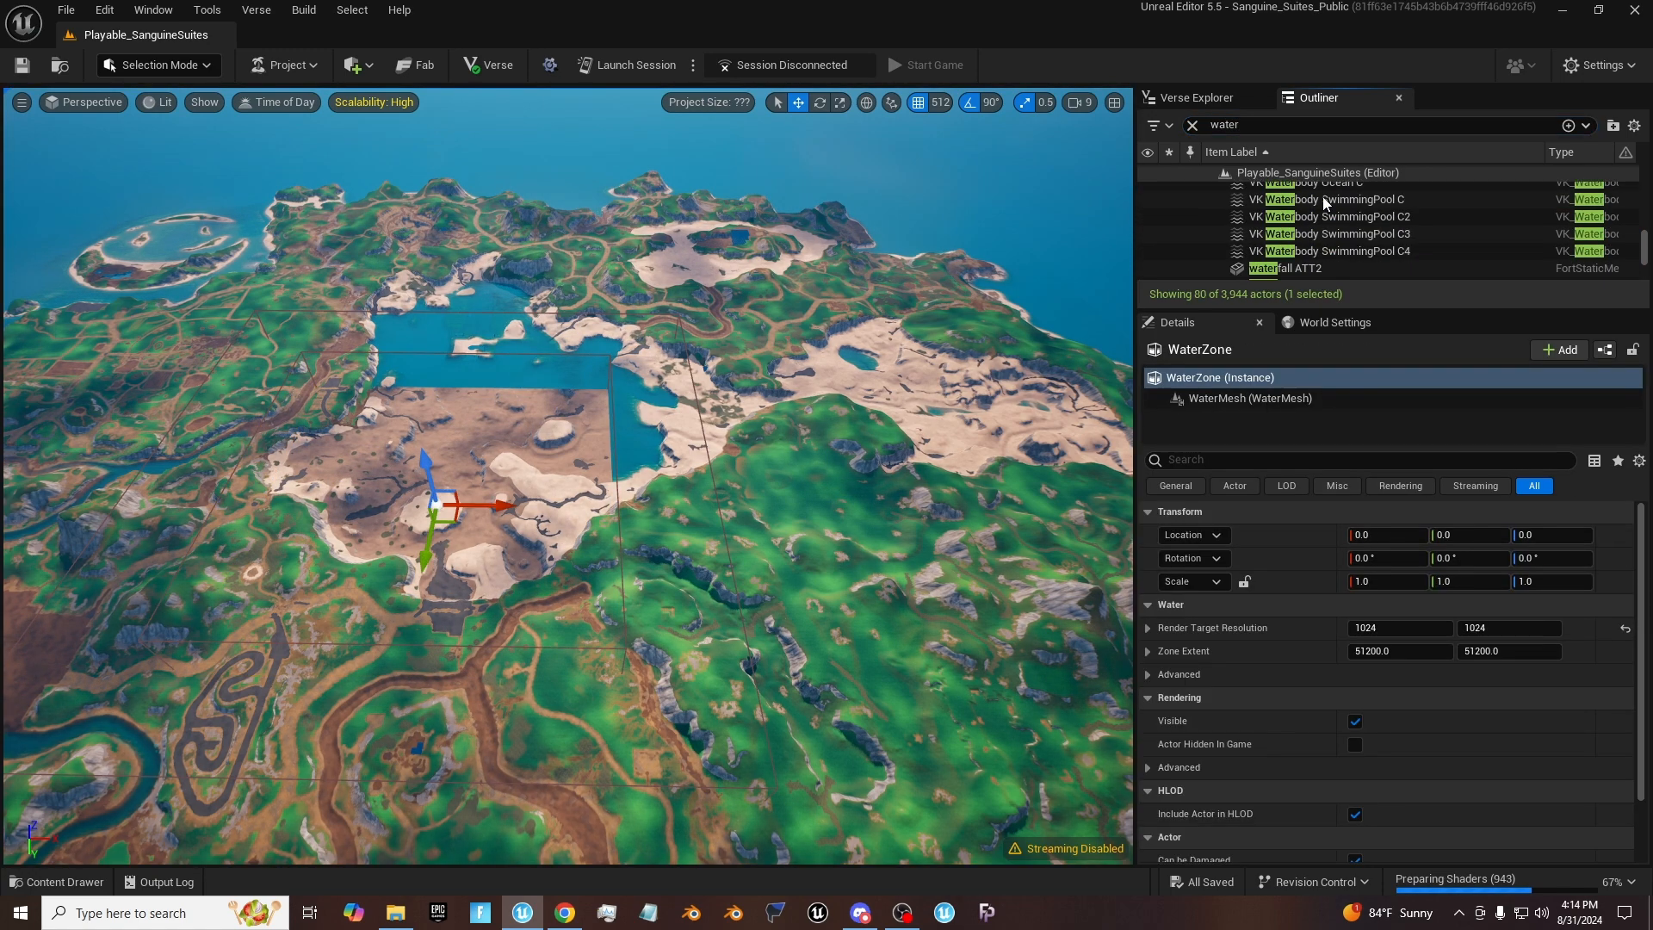
pyautogui.click(1340, 232)
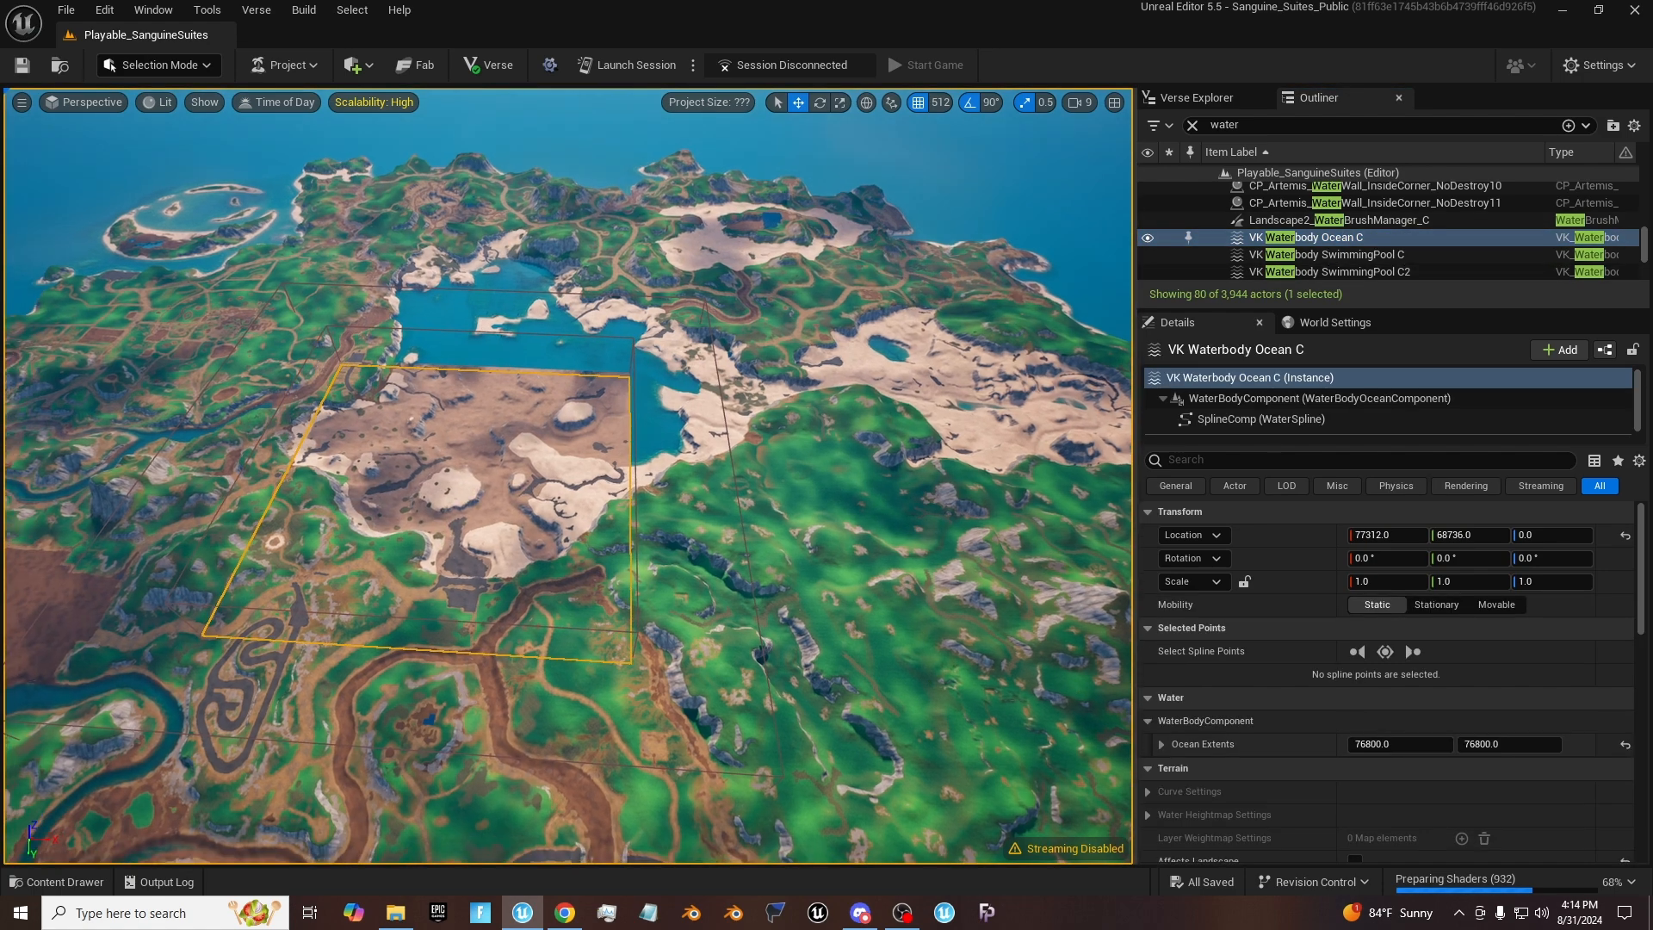
pyautogui.press('w')
pyautogui.moveTo(793, 358)
pyautogui.mouseDown(button='right')
pyautogui.moveTo(758, 405)
pyautogui.moveTo(793, 358)
pyautogui.mouseUp(button='right')
pyautogui.press('Escape')
# Step: Select the WaterZone in the terrain, examine its area against the whole island from above, and deselect it
pyautogui.click(835, 298)
pyautogui.moveTo(835, 298); pyautogui.dragTo(1102, 266, button='right')
pyautogui.press('w')
pyautogui.press('s')
pyautogui.press('s')
pyautogui.press('a')
pyautogui.scroll(1, 809, 336)
pyautogui.press('w')
pyautogui.press('w')
pyautogui.press('a')
pyautogui.press('s')
pyautogui.moveTo(379, 525); pyautogui.dragTo(483, 610, button='right')
pyautogui.scroll(-2, 483, 610)
pyautogui.press('s')
pyautogui.moveTo(575, 559); pyautogui.dragTo(415, 482, button='right')
pyautogui.press('w')
pyautogui.press('s')
pyautogui.moveTo(601, 578); pyautogui.dragTo(540, 534, button='right')
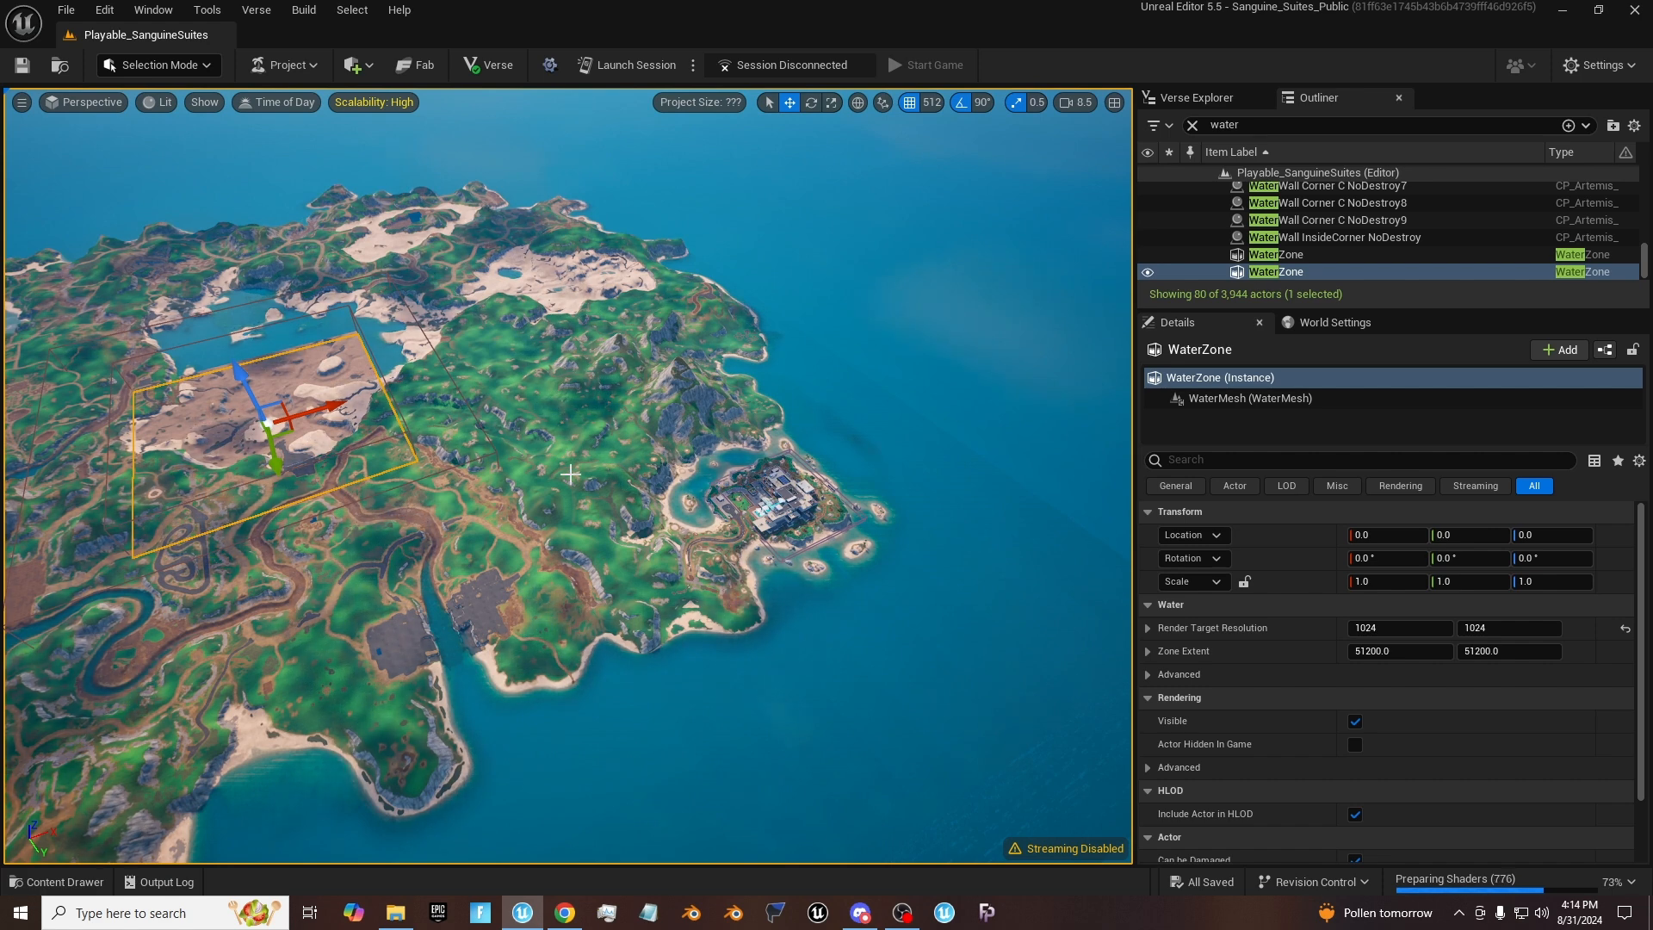
pyautogui.press('Escape')
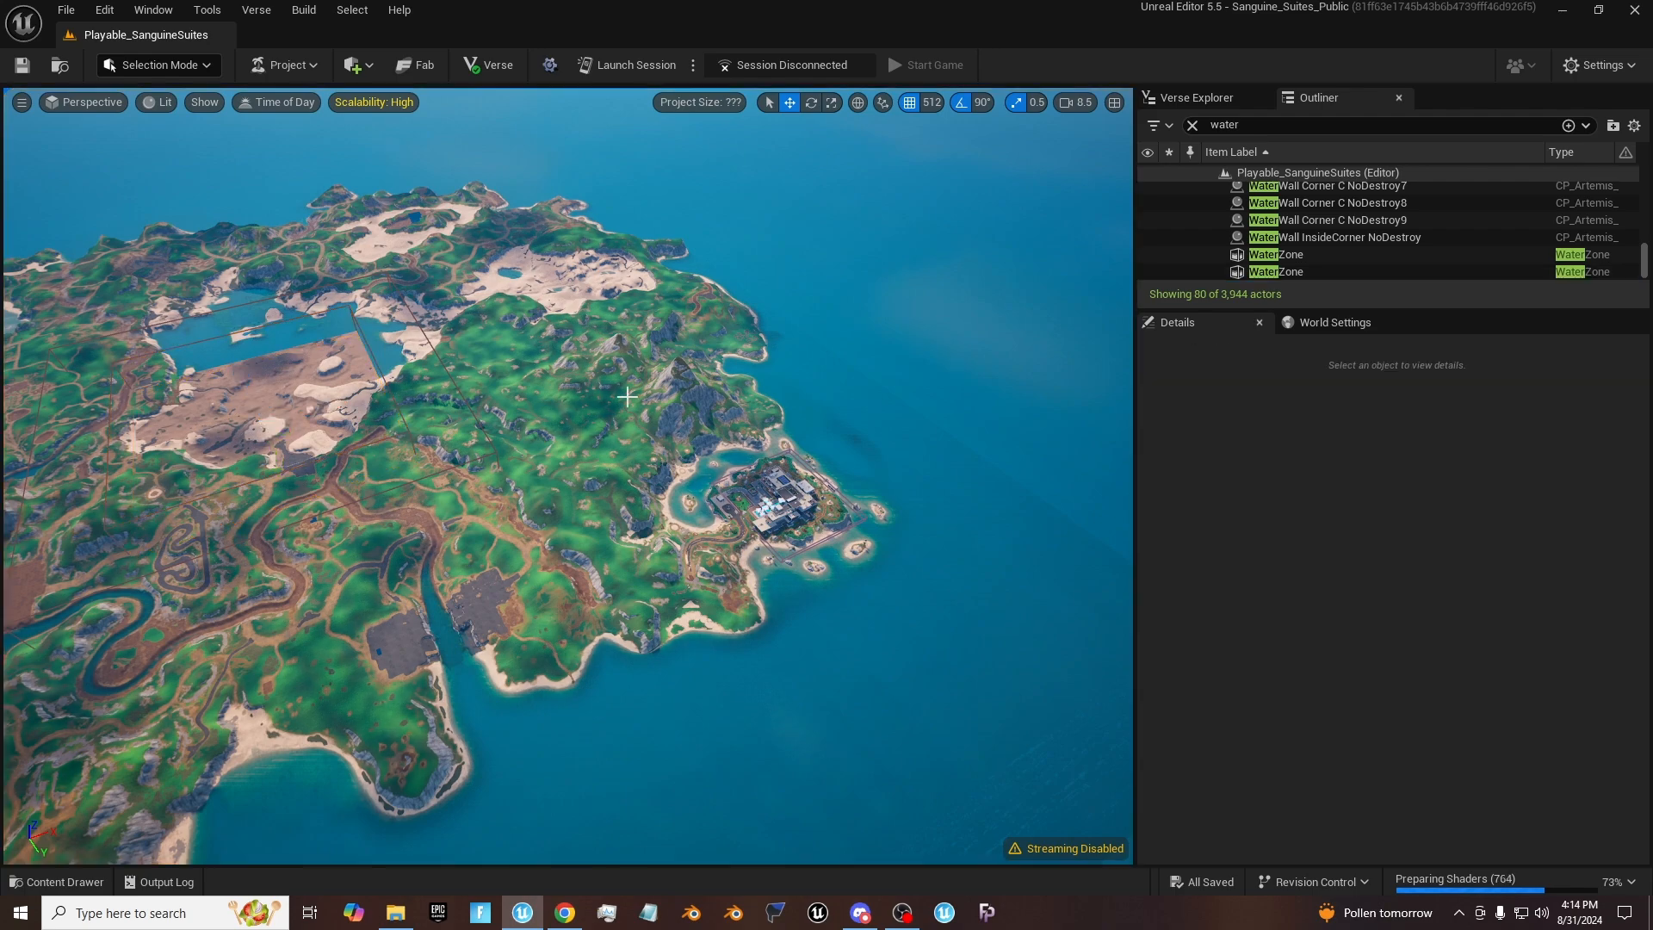
# Step: Approach the Sanguine Suites building on its island and examine its facade, palms and gardens up close
pyautogui.press('w')
pyautogui.moveTo(648, 418); pyautogui.dragTo(513, 424, button='right')
pyautogui.press('s')
pyautogui.press('w')
pyautogui.press('w')
pyautogui.press('w')
pyautogui.scroll(-5, 603, 456)
pyautogui.press('s')
pyautogui.press('s')
pyautogui.scroll(1, 809, 431)
pyautogui.click(730, 421)
pyautogui.press('w')
pyautogui.press('Escape')
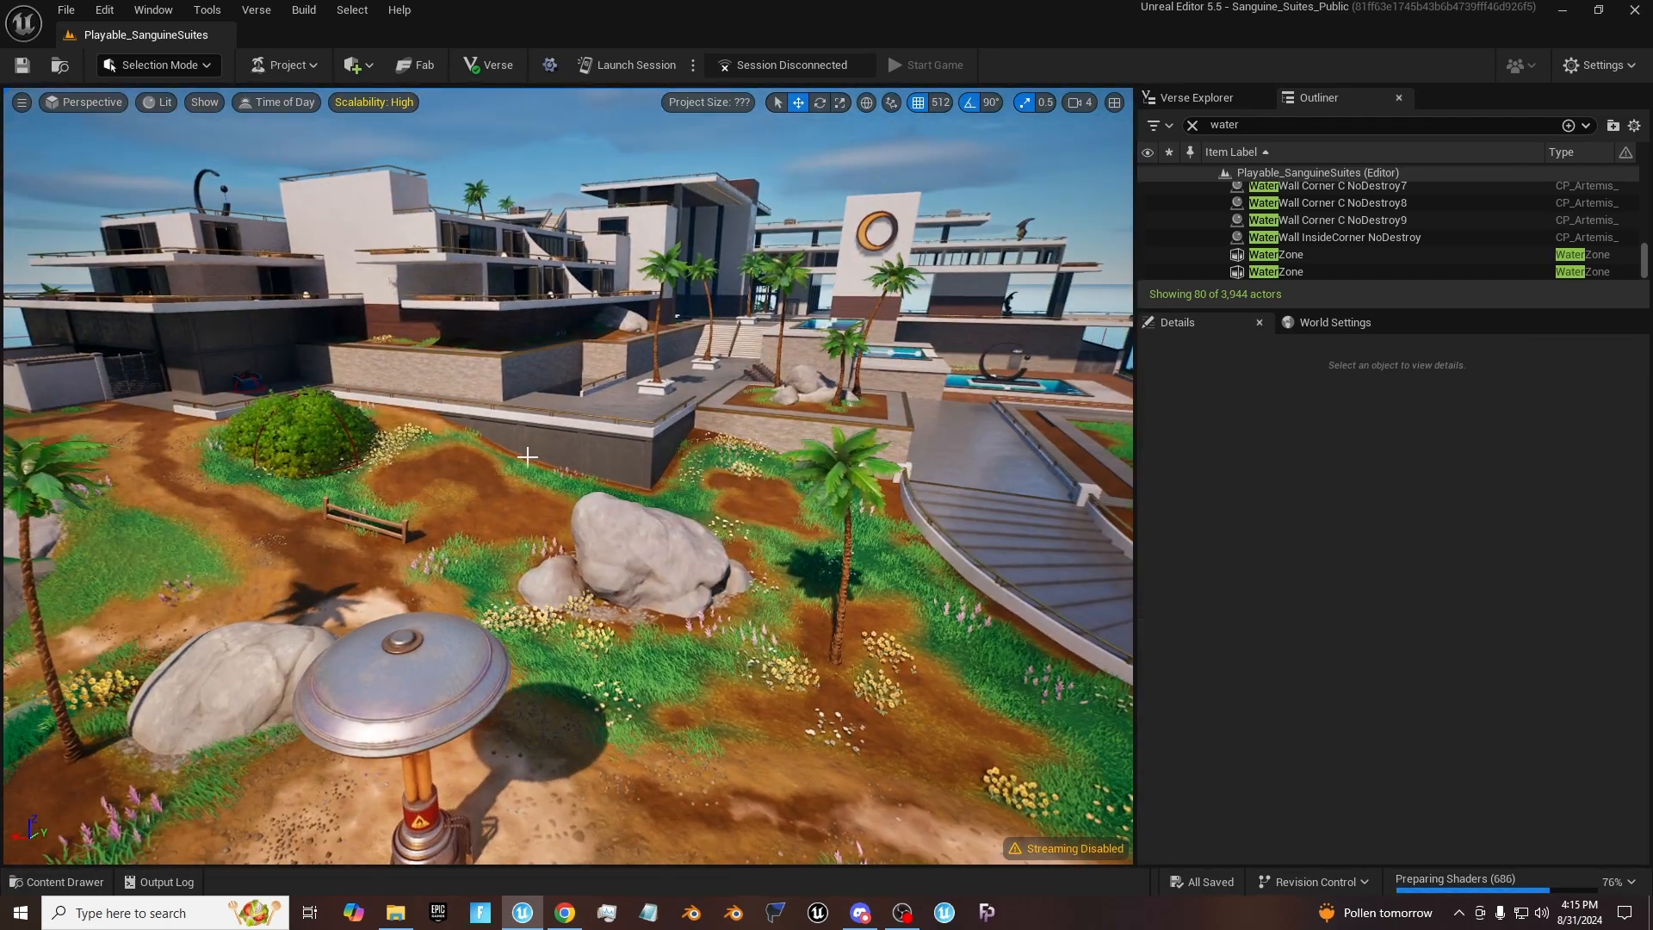
# Step: Inspect the shoreline rocks below the cliff by selecting the large boulder in the water, and clear the selection
pyautogui.press('s')
pyautogui.moveTo(650, 500); pyautogui.dragTo(401, 484, button='right')
pyautogui.press('w')
pyautogui.press('s')
pyautogui.press('w')
pyautogui.press('s')
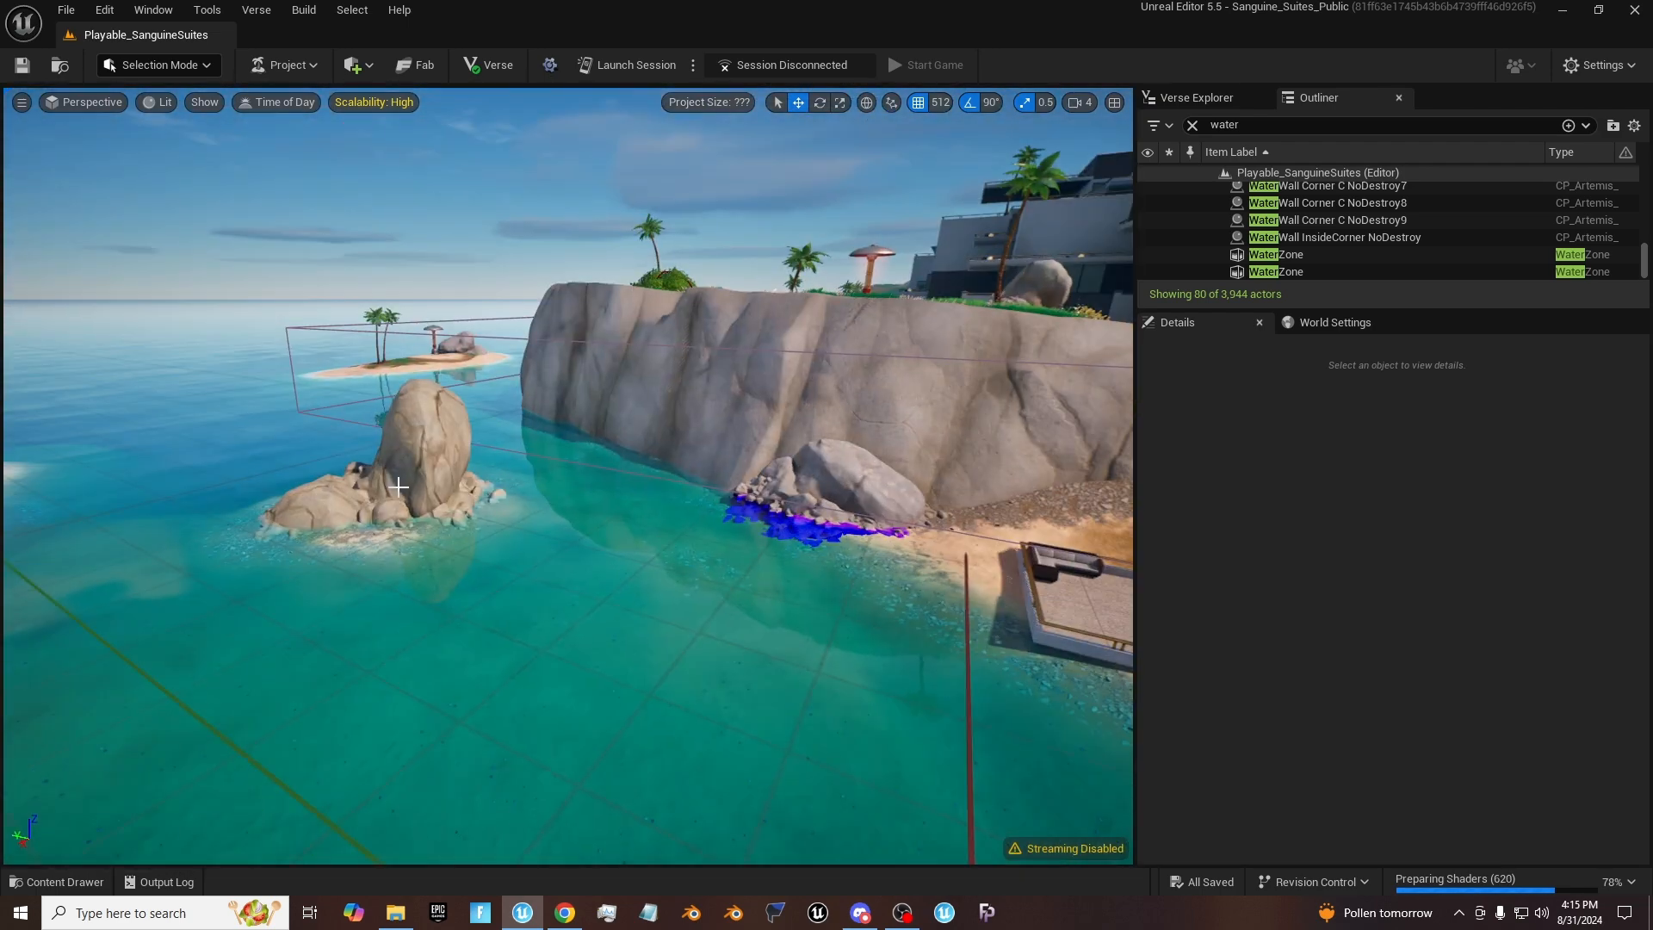
pyautogui.click(398, 486)
pyautogui.click(757, 474)
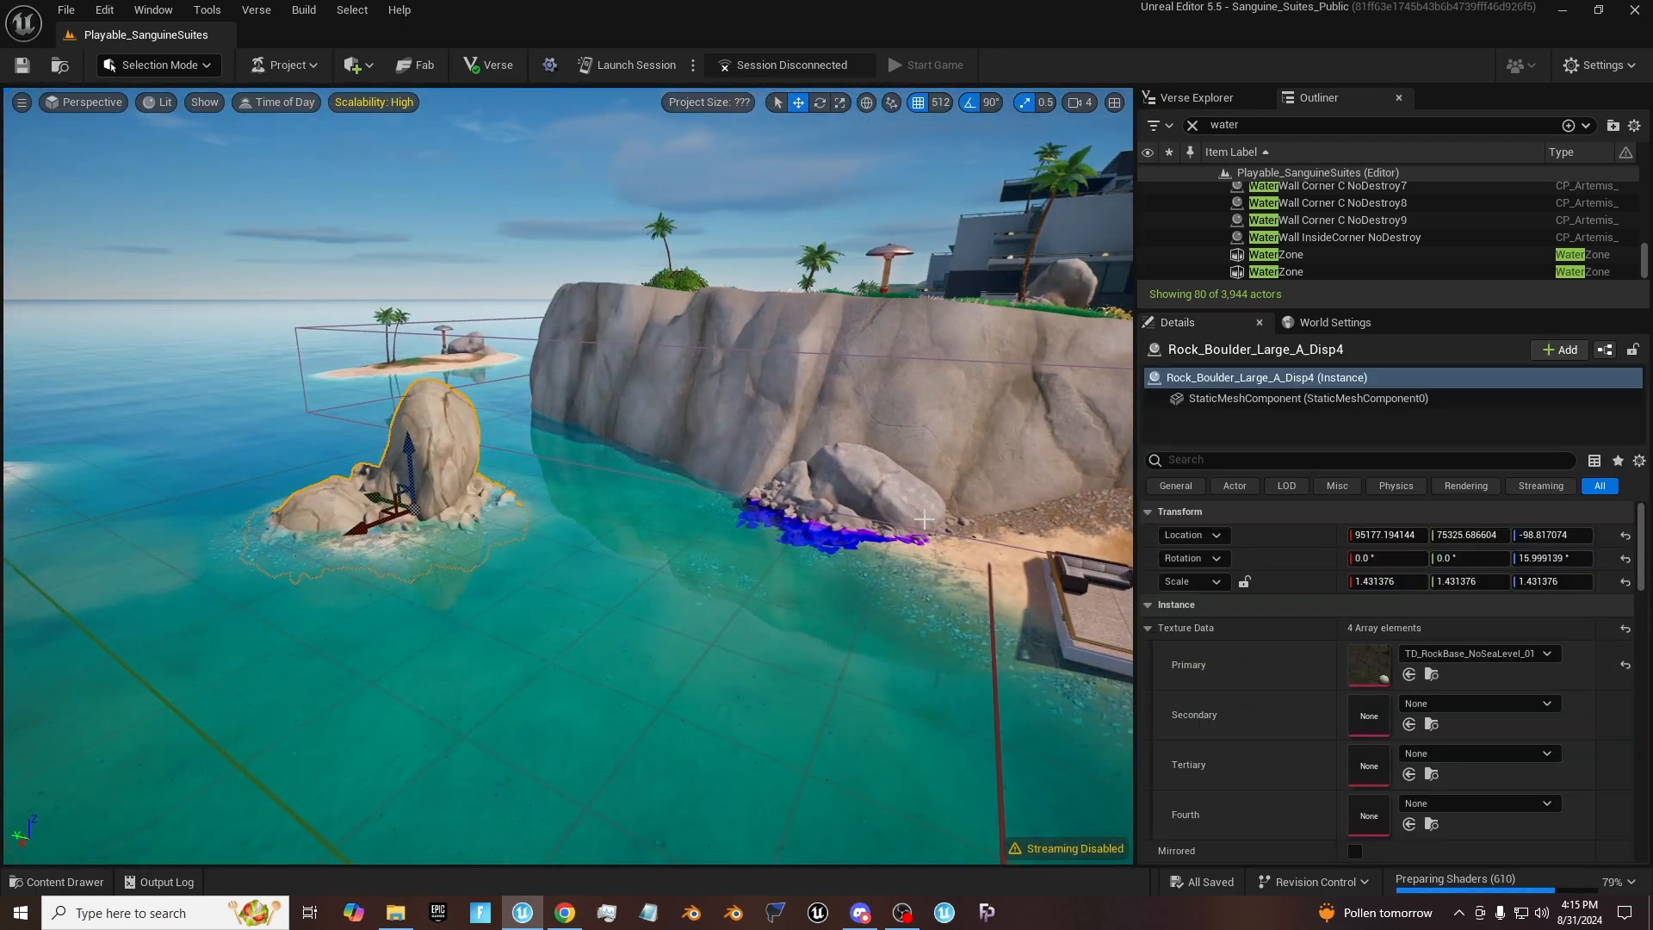
pyautogui.keyDown('shift'); pyautogui.click(1205, 640); pyautogui.keyUp('shift')
pyautogui.moveTo(861, 551); pyautogui.dragTo(1188, 525, button='right')
pyautogui.press('Escape')
# Step: Tour the Sanguine Suites grounds, view the building from above and look across the rest of the island
pyautogui.press('w')
pyautogui.scroll(-2, 981, 568)
pyautogui.press('s')
pyautogui.scroll(1, 939, 534)
pyautogui.press('s')
pyautogui.press('a')
pyautogui.press('w')
pyautogui.press('w')
pyautogui.scroll(-2, 1085, 517)
pyautogui.press('w')
pyautogui.moveTo(568, 476)
pyautogui.mouseDown(button='right')
pyautogui.moveTo(543, 508)
pyautogui.moveTo(456, 478)
pyautogui.moveTo(370, 483)
pyautogui.moveTo(336, 559)
pyautogui.moveTo(250, 482)
pyautogui.moveTo(69, 487)
pyautogui.moveTo(258, 585)
pyautogui.moveTo(172, 508)
pyautogui.moveTo(193, 538)
pyautogui.moveTo(388, 495)
pyautogui.moveTo(456, 517)
pyautogui.moveTo(603, 508)
pyautogui.moveTo(551, 414)
pyautogui.moveTo(482, 551)
pyautogui.moveTo(603, 508)
pyautogui.moveTo(654, 560)
pyautogui.moveTo(603, 517)
pyautogui.moveTo(585, 551)
pyautogui.moveTo(688, 542)
pyautogui.moveTo(749, 508)
pyautogui.moveTo(551, 448)
pyautogui.moveTo(517, 508)
pyautogui.moveTo(551, 534)
pyautogui.moveTo(766, 508)
pyautogui.moveTo(809, 542)
pyautogui.moveTo(725, 489)
pyautogui.moveTo(678, 430)
pyautogui.moveTo(766, 465)
pyautogui.moveTo(835, 448)
pyautogui.moveTo(852, 336)
pyautogui.moveTo(869, 551)
pyautogui.moveTo(848, 482)
pyautogui.moveTo(696, 400)
pyautogui.mouseUp(button='right')
pyautogui.scroll(-1, 457, 477)
pyautogui.press('w')
pyautogui.press('w')
pyautogui.press('w')
pyautogui.press('w')
pyautogui.scroll(1, 568, 478)
pyautogui.press('s')
pyautogui.press('w')
pyautogui.scroll(2, 620, 559)
pyautogui.press('w')
pyautogui.press('s')
pyautogui.scroll(1, 568, 525)
pyautogui.press('s')
pyautogui.scroll(2, 693, 449)
pyautogui.press('w')
pyautogui.press('s')
pyautogui.press('w')
pyautogui.scroll(-3, 870, 551)
pyautogui.press('s')
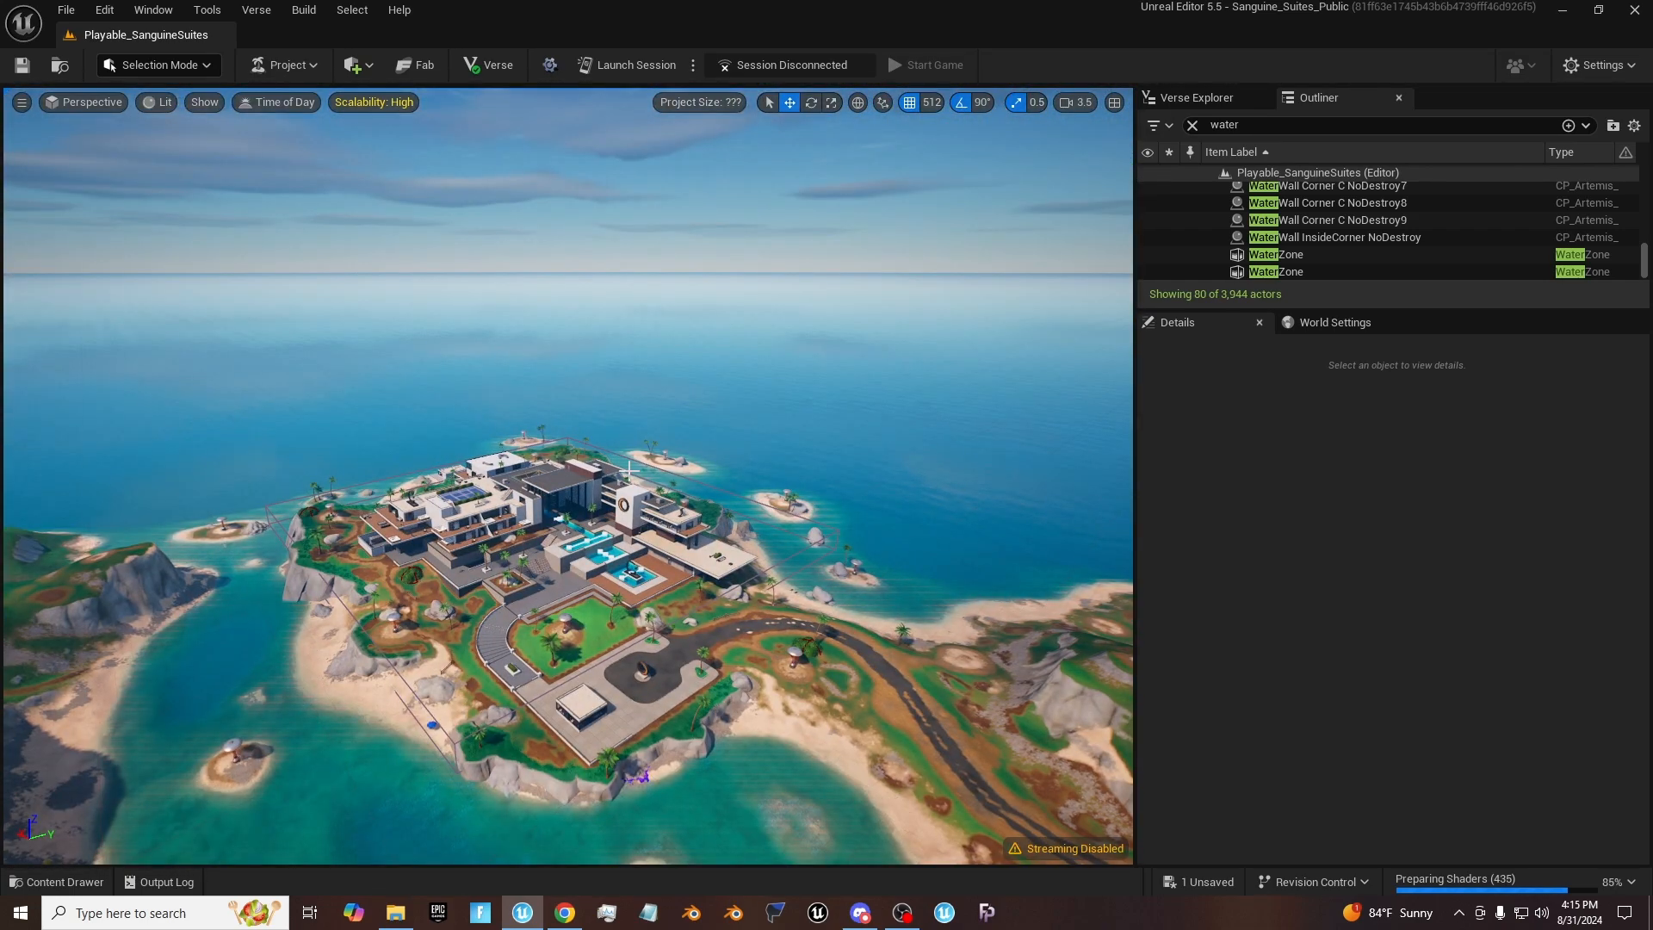
pyautogui.press('w')
pyautogui.moveTo(372, 563); pyautogui.dragTo(7, 720, button='right')
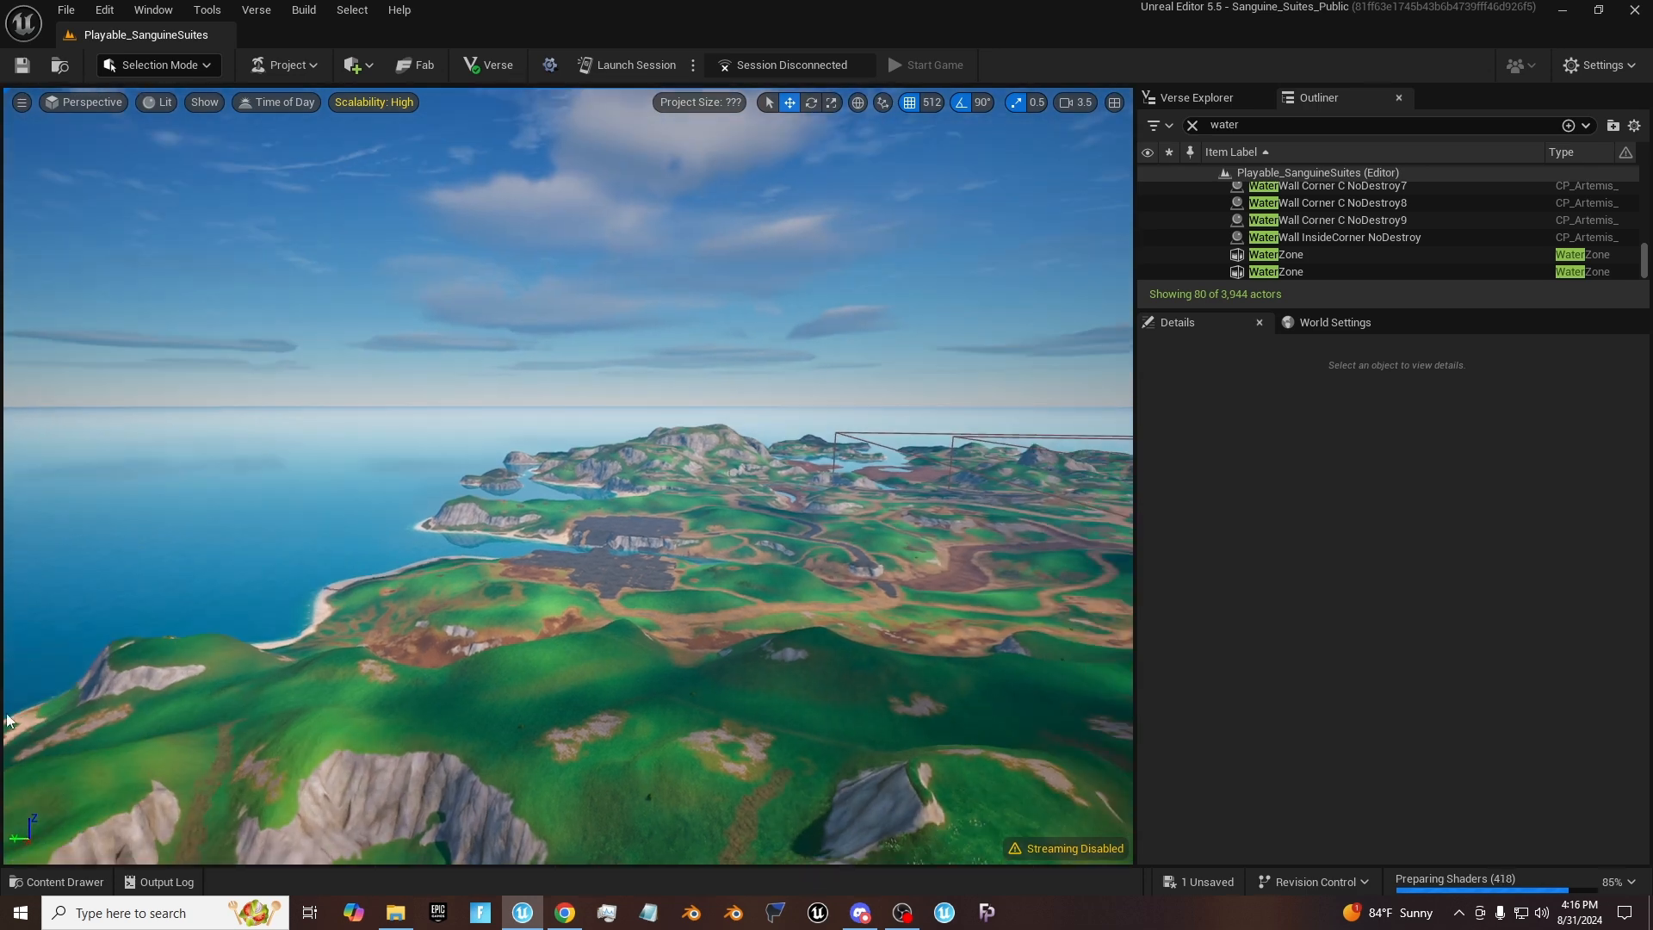
# Step: Open the project's root Sanguine_Suites_Public Content folder
pyautogui.click(59, 880)
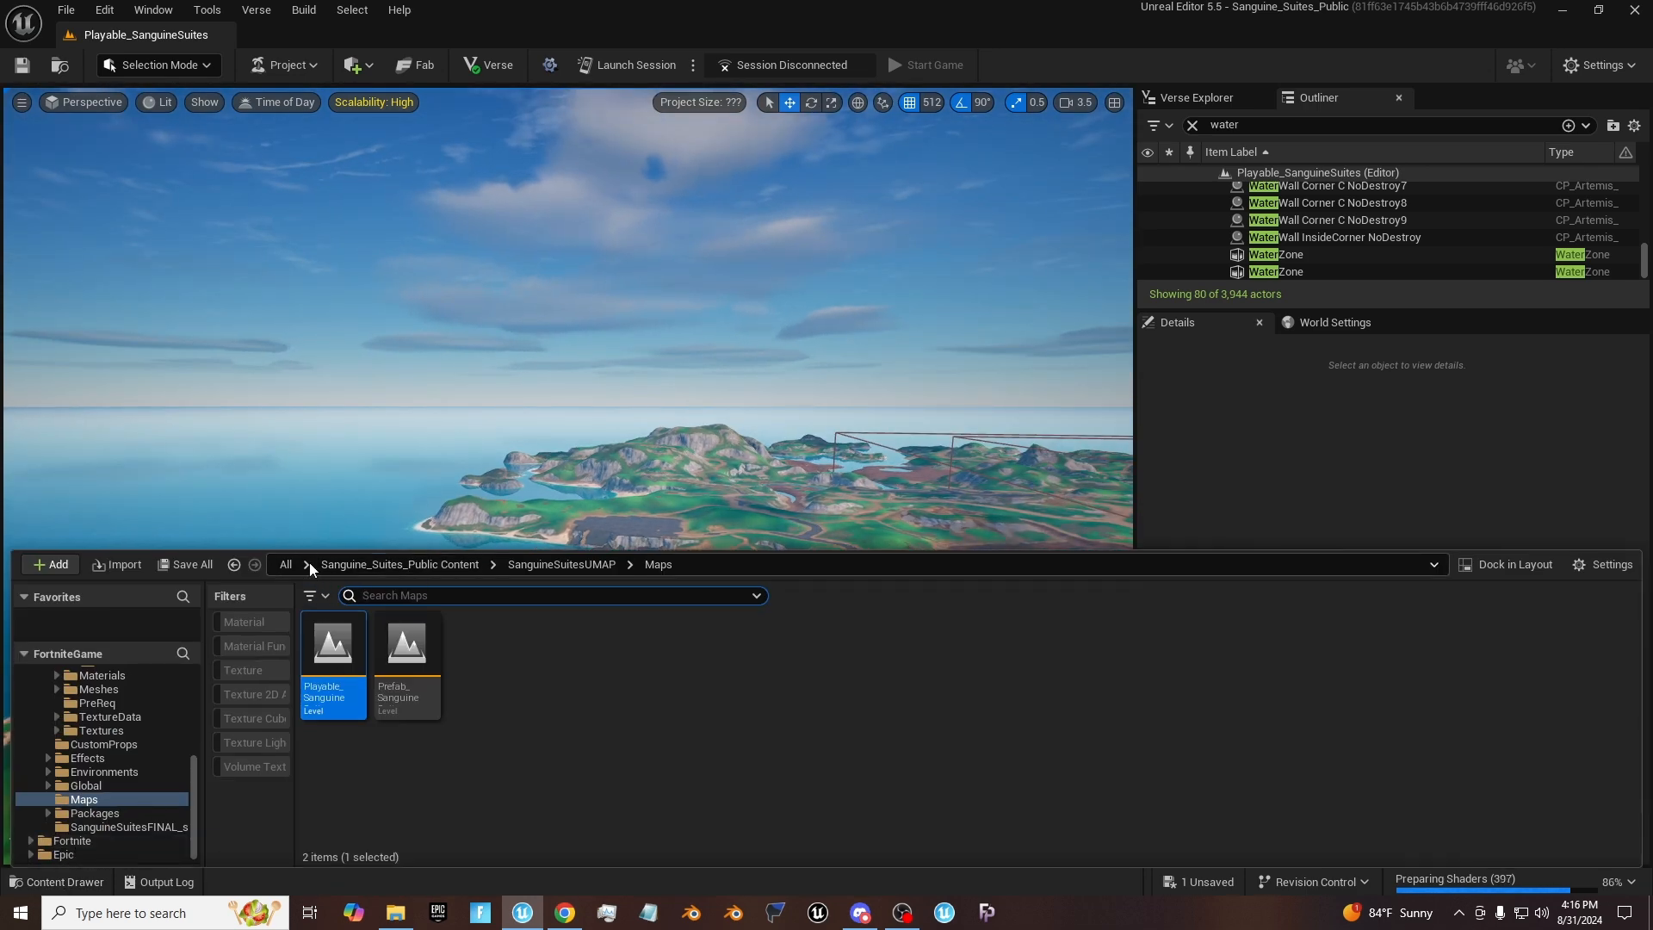
pyautogui.click(400, 564)
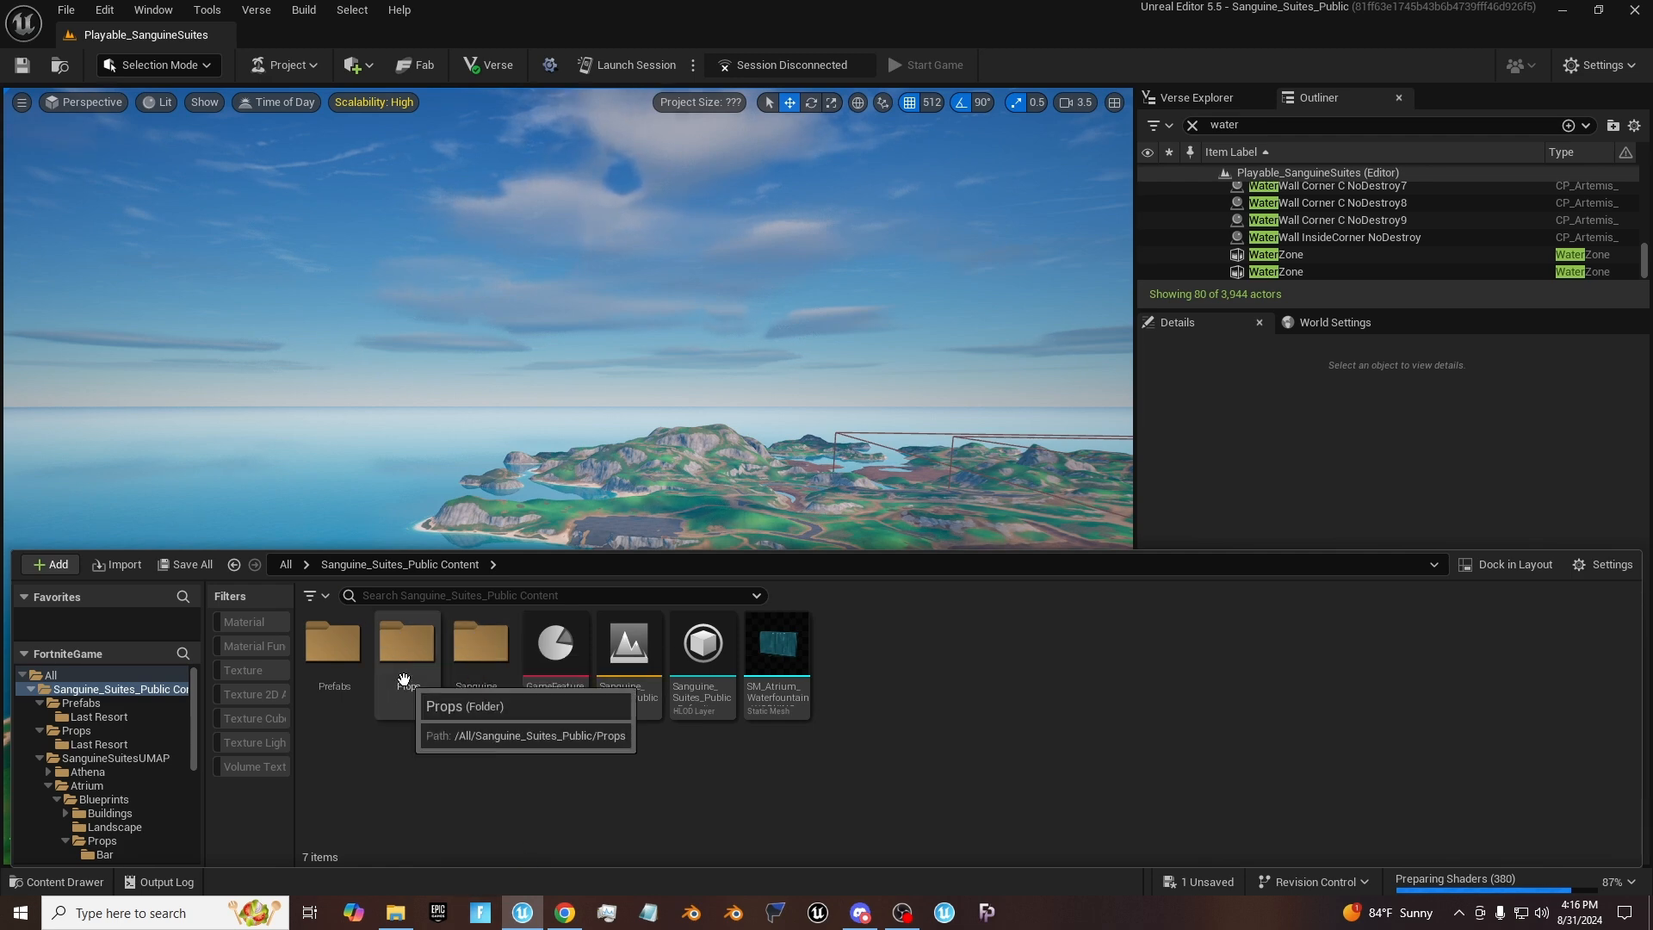
# Step: Look inside the SanguineSuitesUMAP folder and return to the project's root content folder
pyautogui.doubleClick(474, 646)
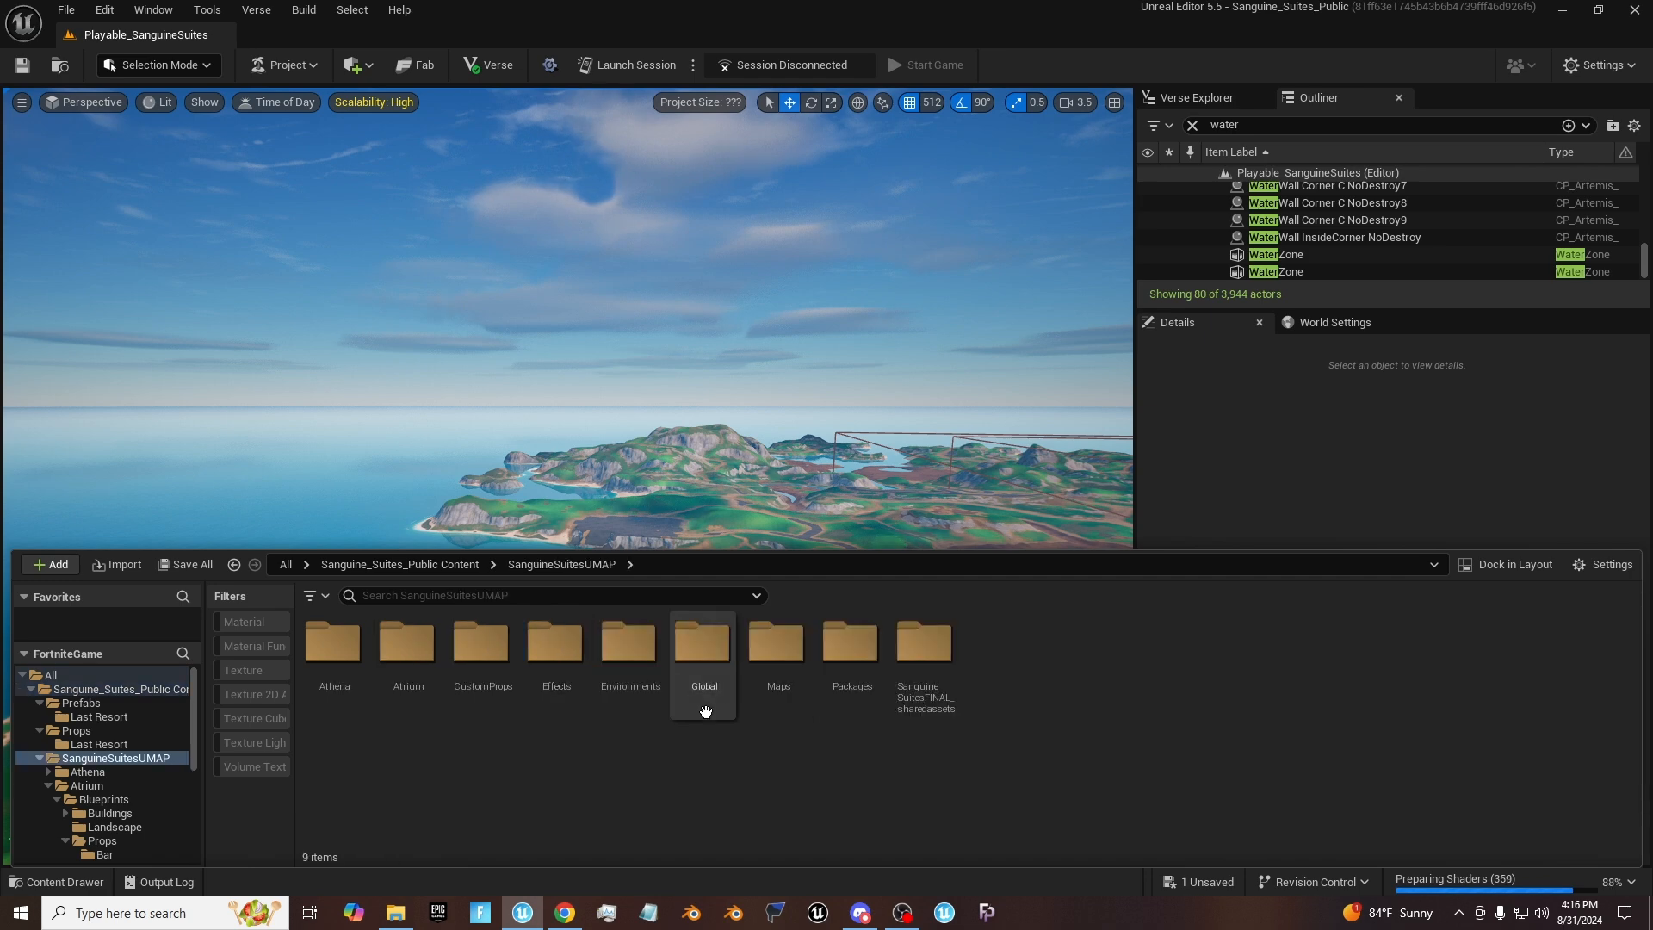
pyautogui.click(379, 565)
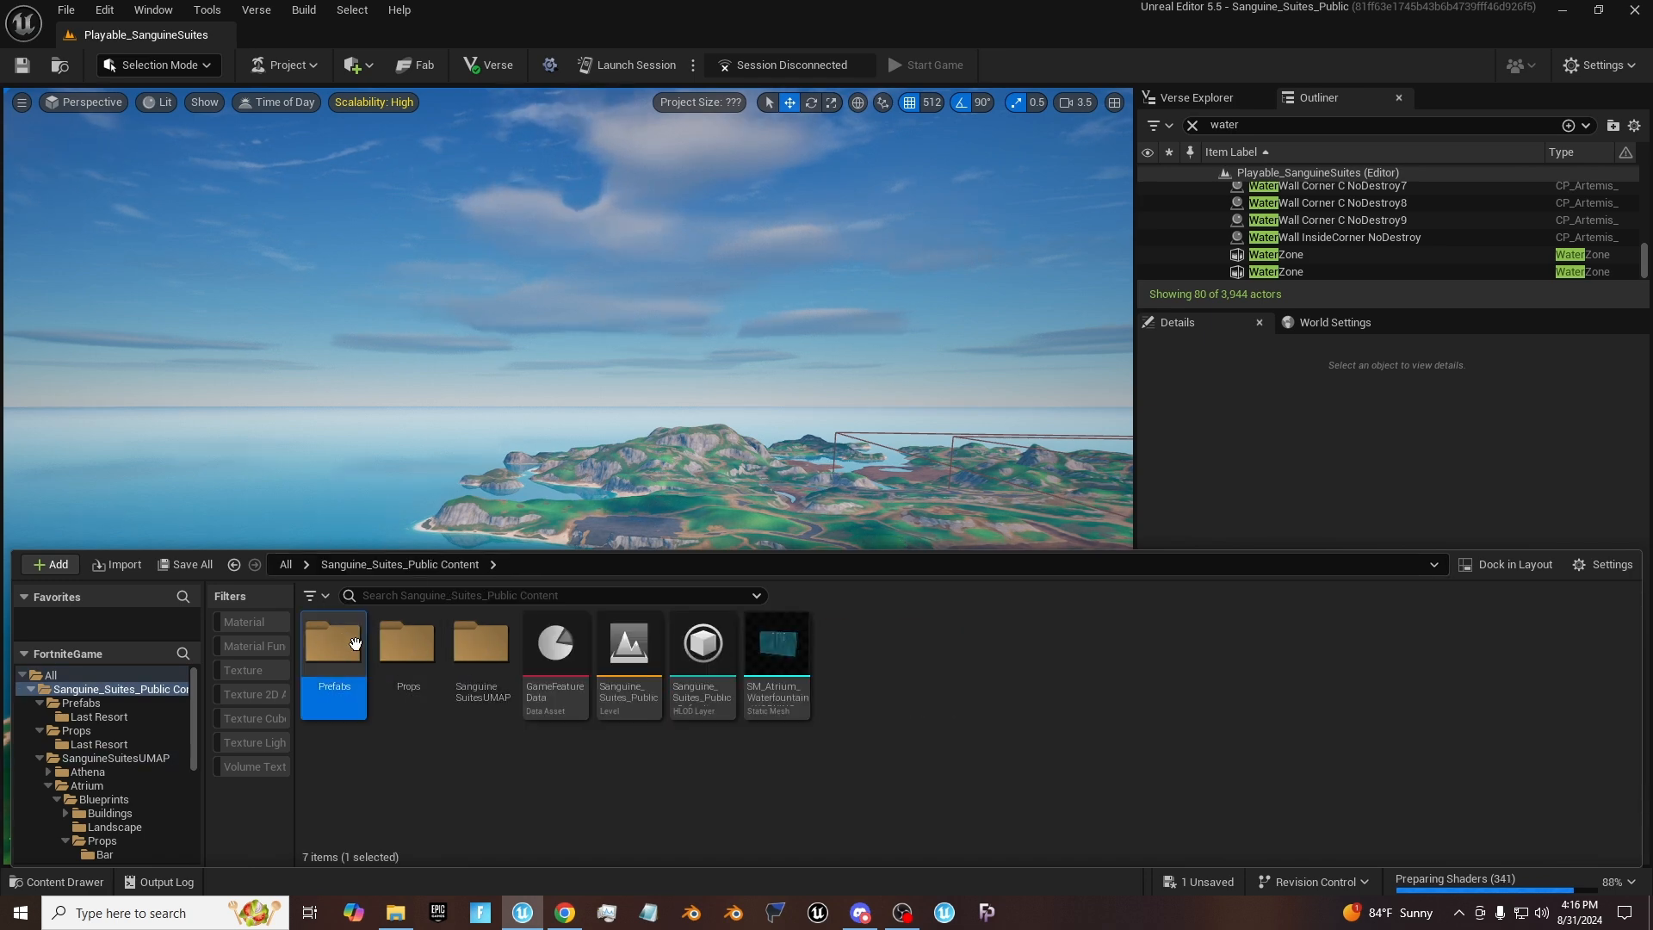
# Step: Select the Prefabs, Props and SanguineSuitesUMAP folders together with the atrium water fountain mesh
pyautogui.keyDown('shift'); pyautogui.click(468, 664); pyautogui.keyUp('shift')
pyautogui.click(816, 754)
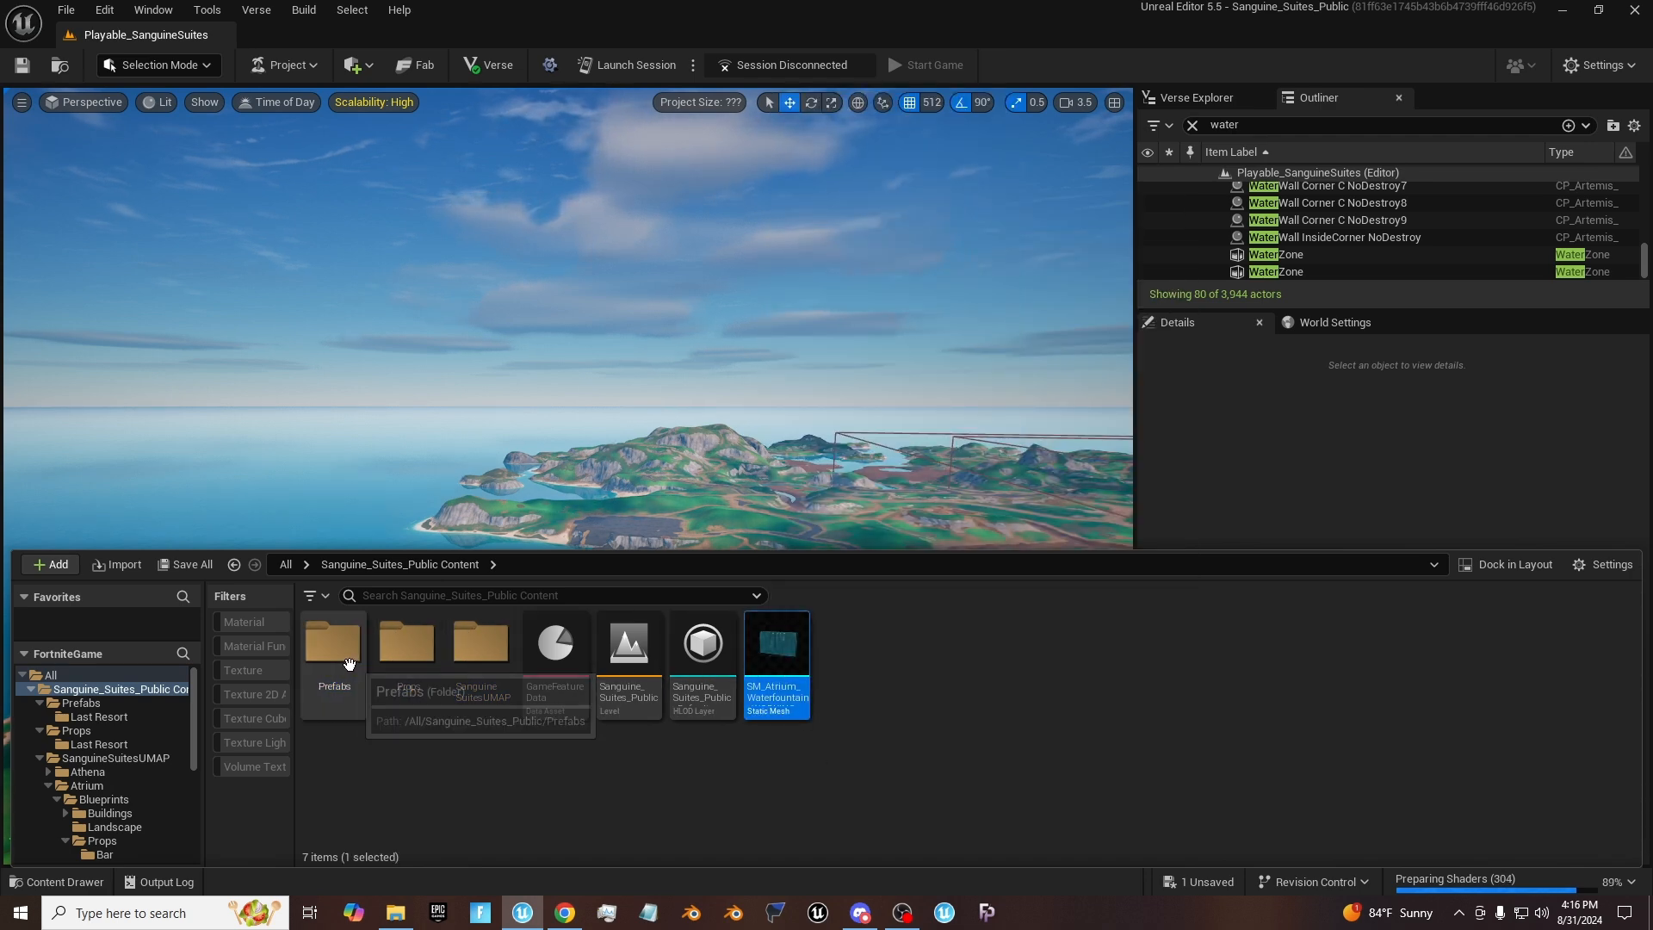
pyautogui.keyDown('ctrl'); pyautogui.click(480, 647); pyautogui.keyUp('ctrl')
pyautogui.keyDown('ctrl'); pyautogui.click(408, 648); pyautogui.keyUp('ctrl')
pyautogui.click(277, 670)
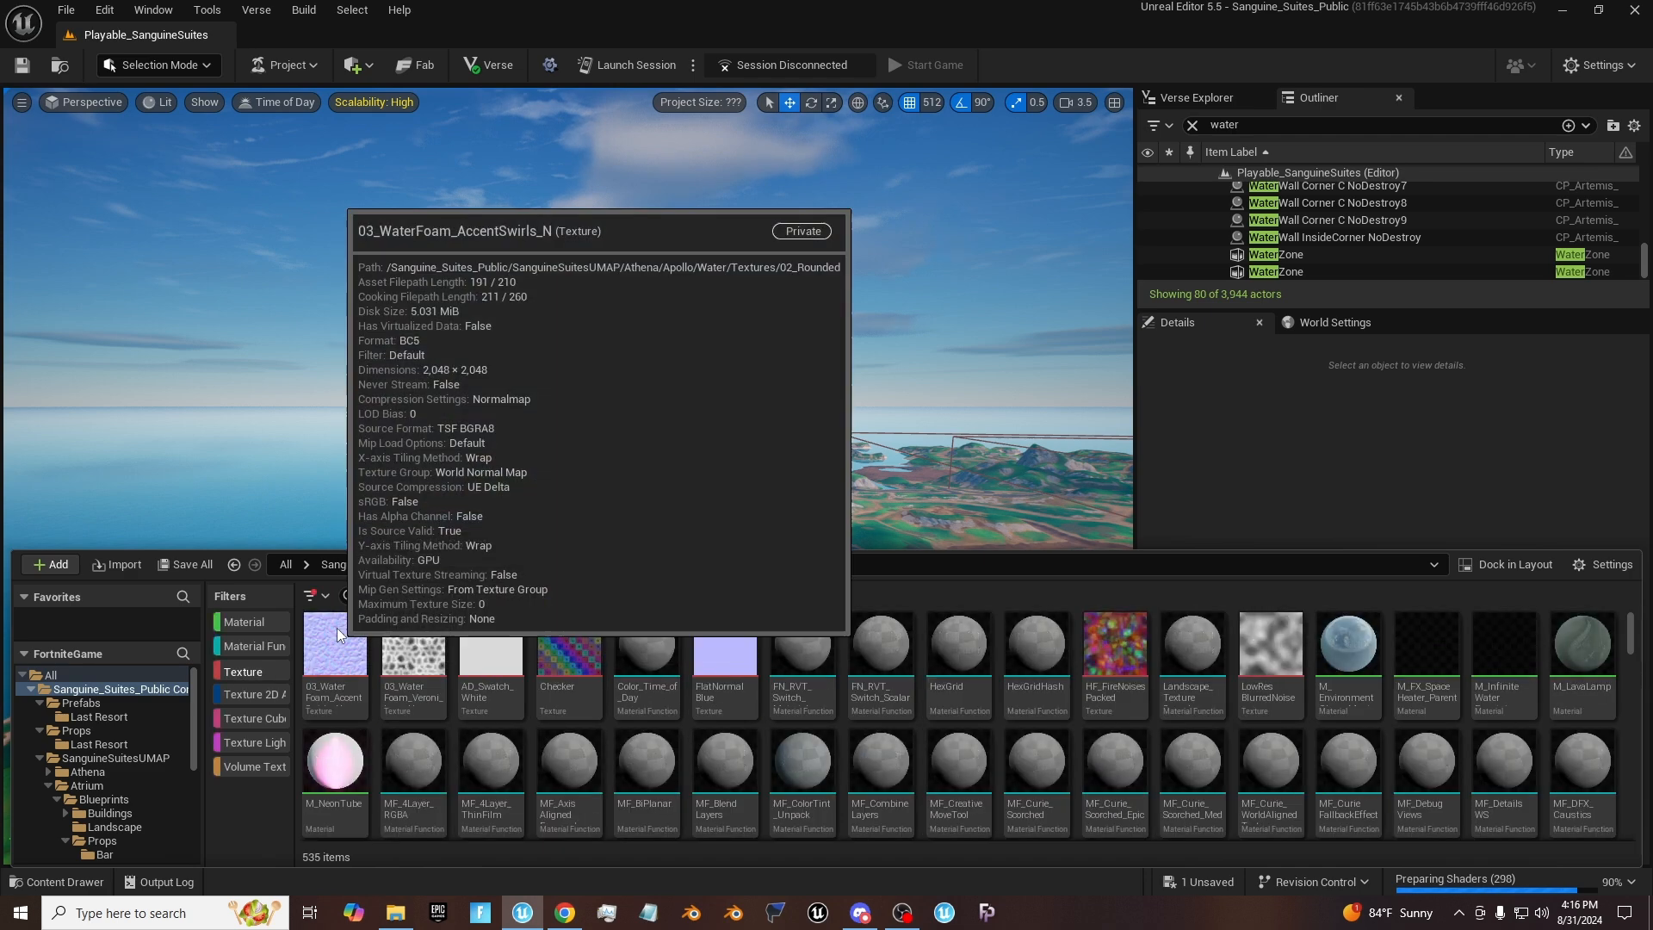
pyautogui.click(246, 621)
pyautogui.click(312, 595)
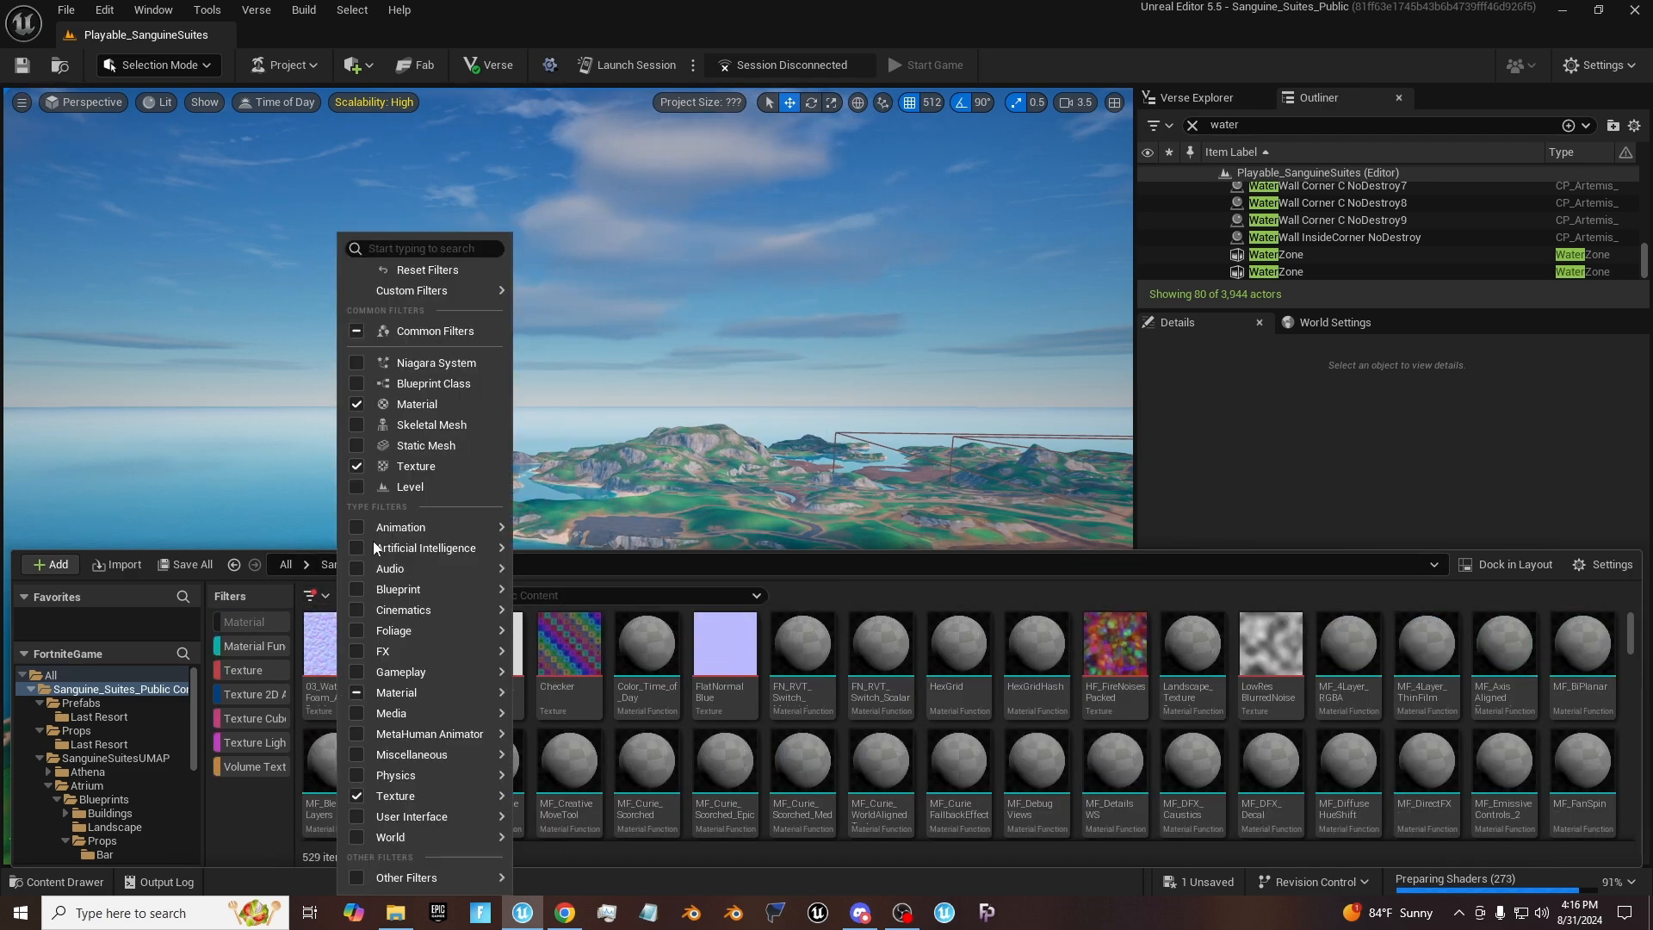
pyautogui.click(369, 468)
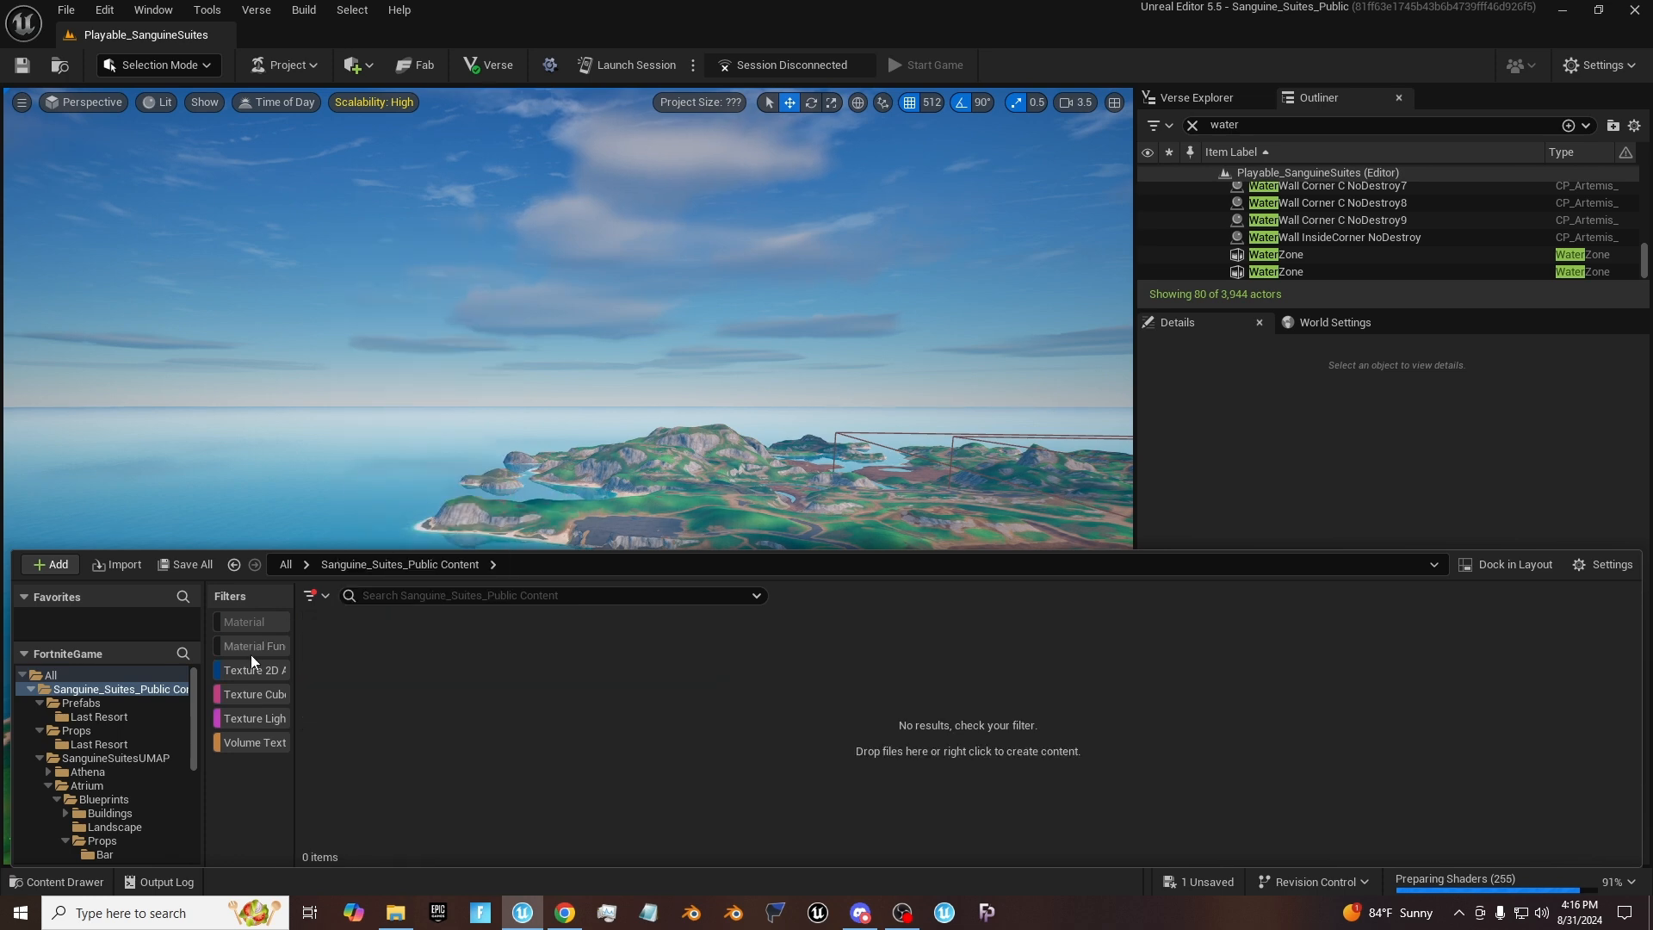
pyautogui.click(236, 720)
pyautogui.click(235, 743)
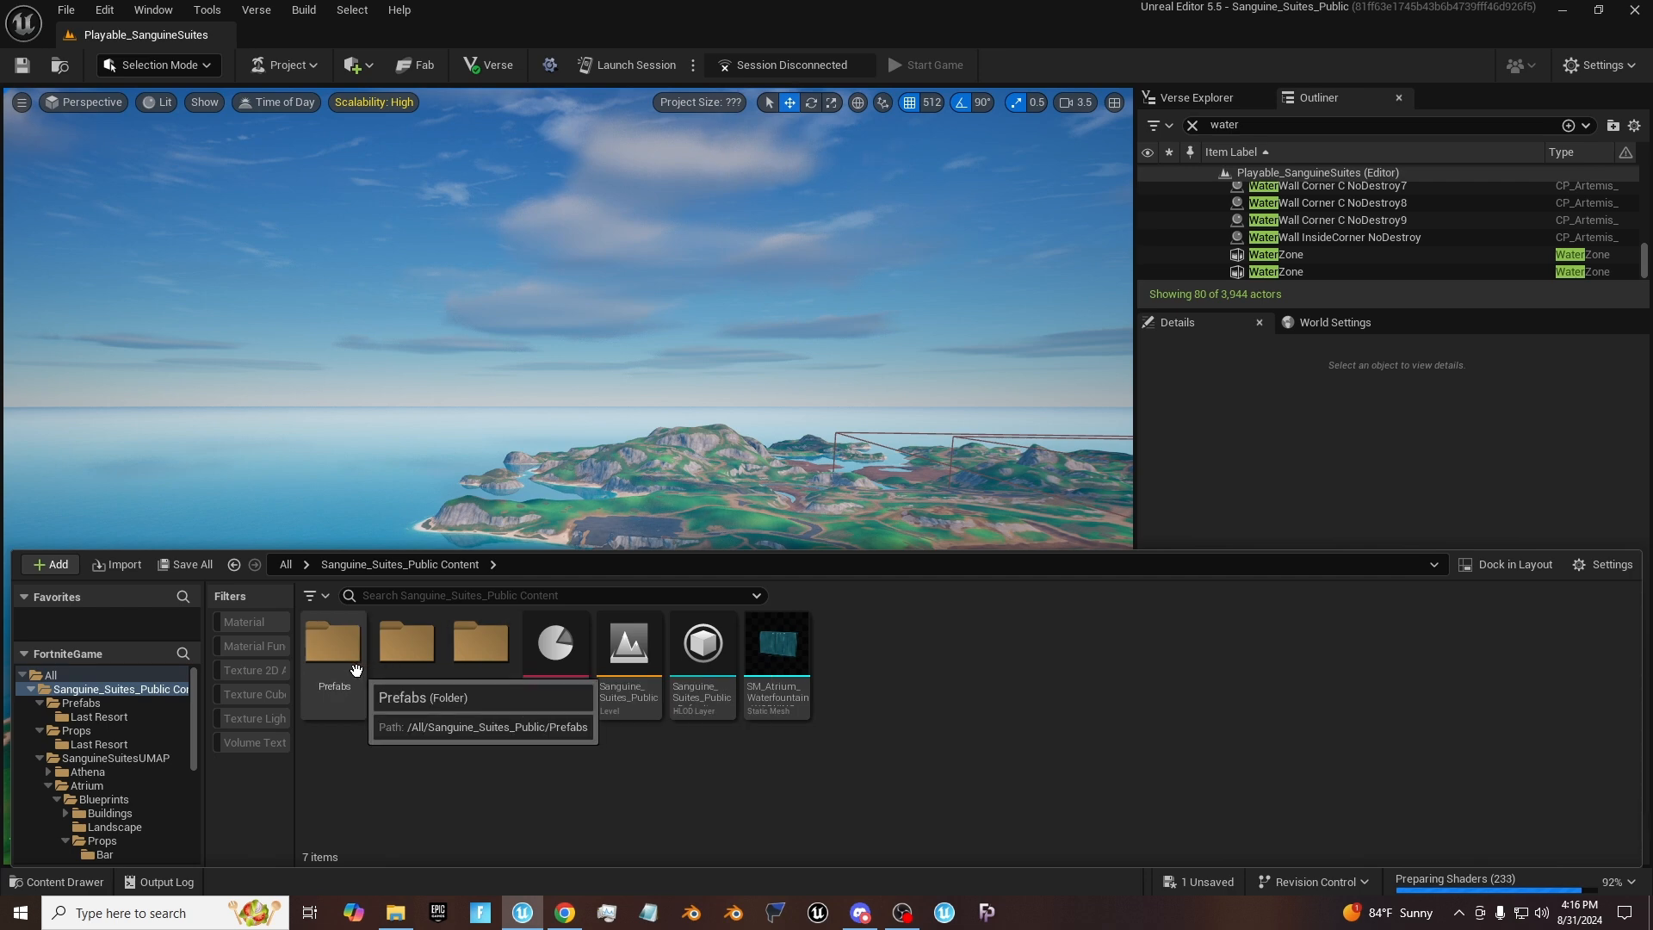
# Step: Start migrating the Prefabs, Props and SanguineSuitesUMAP folders with the water fountain mesh, save the modified boulder, and cancel at the asset report
pyautogui.click(344, 654)
pyautogui.keyDown('shift'); pyautogui.click(491, 670); pyautogui.keyUp('shift')
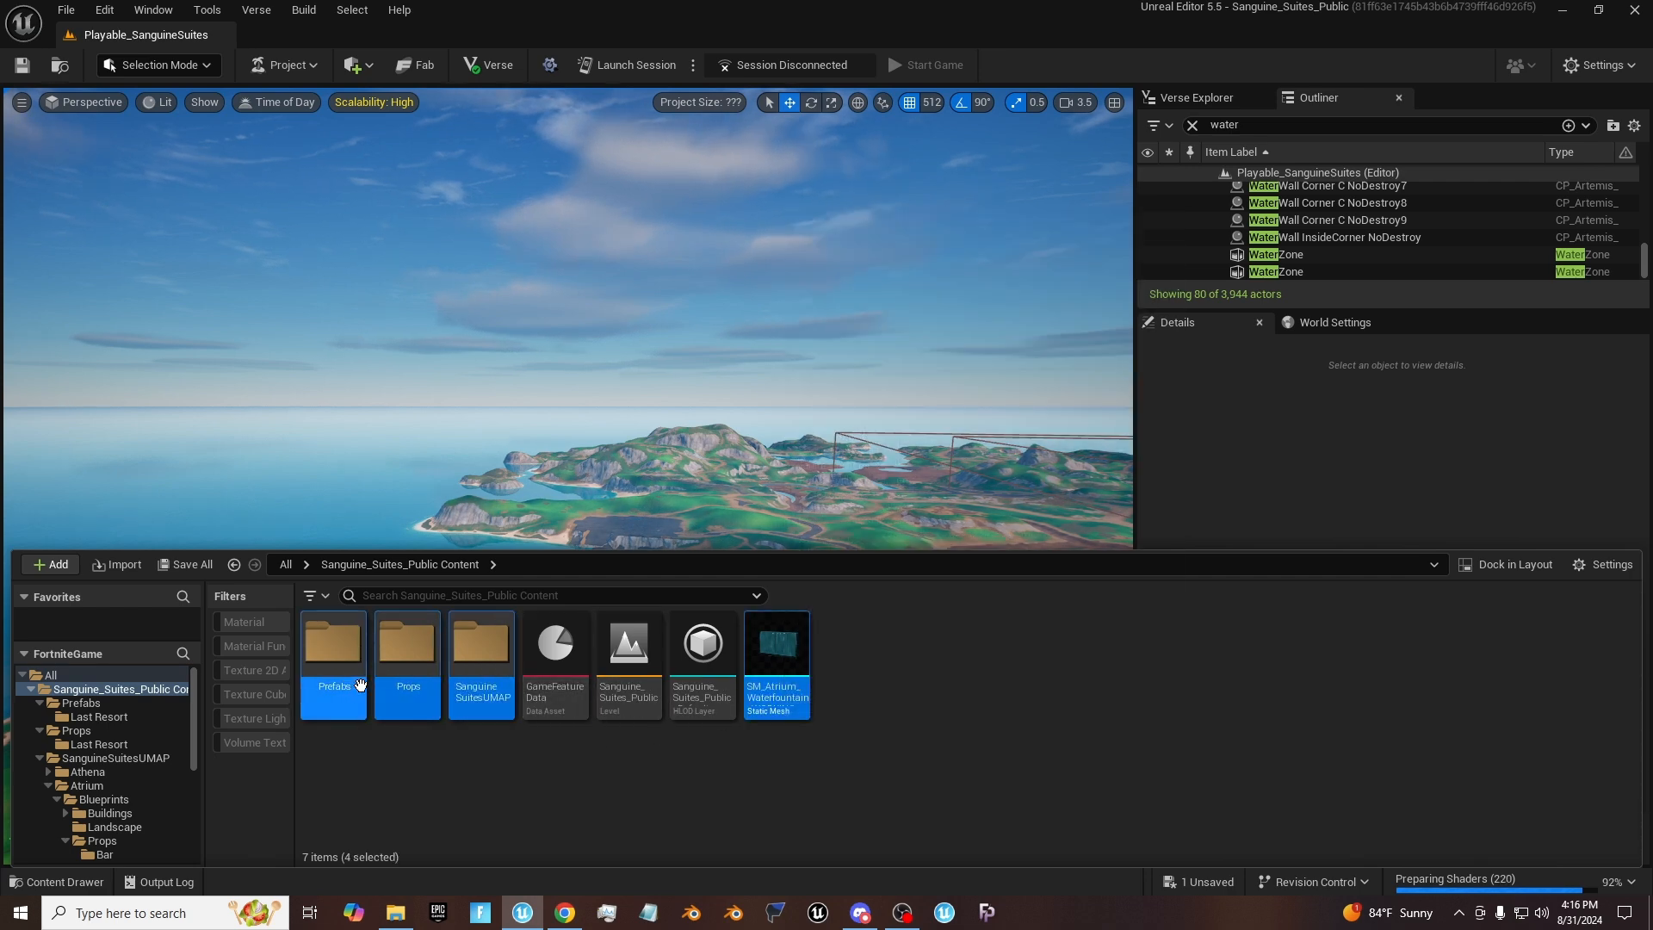
pyautogui.rightClick(451, 650)
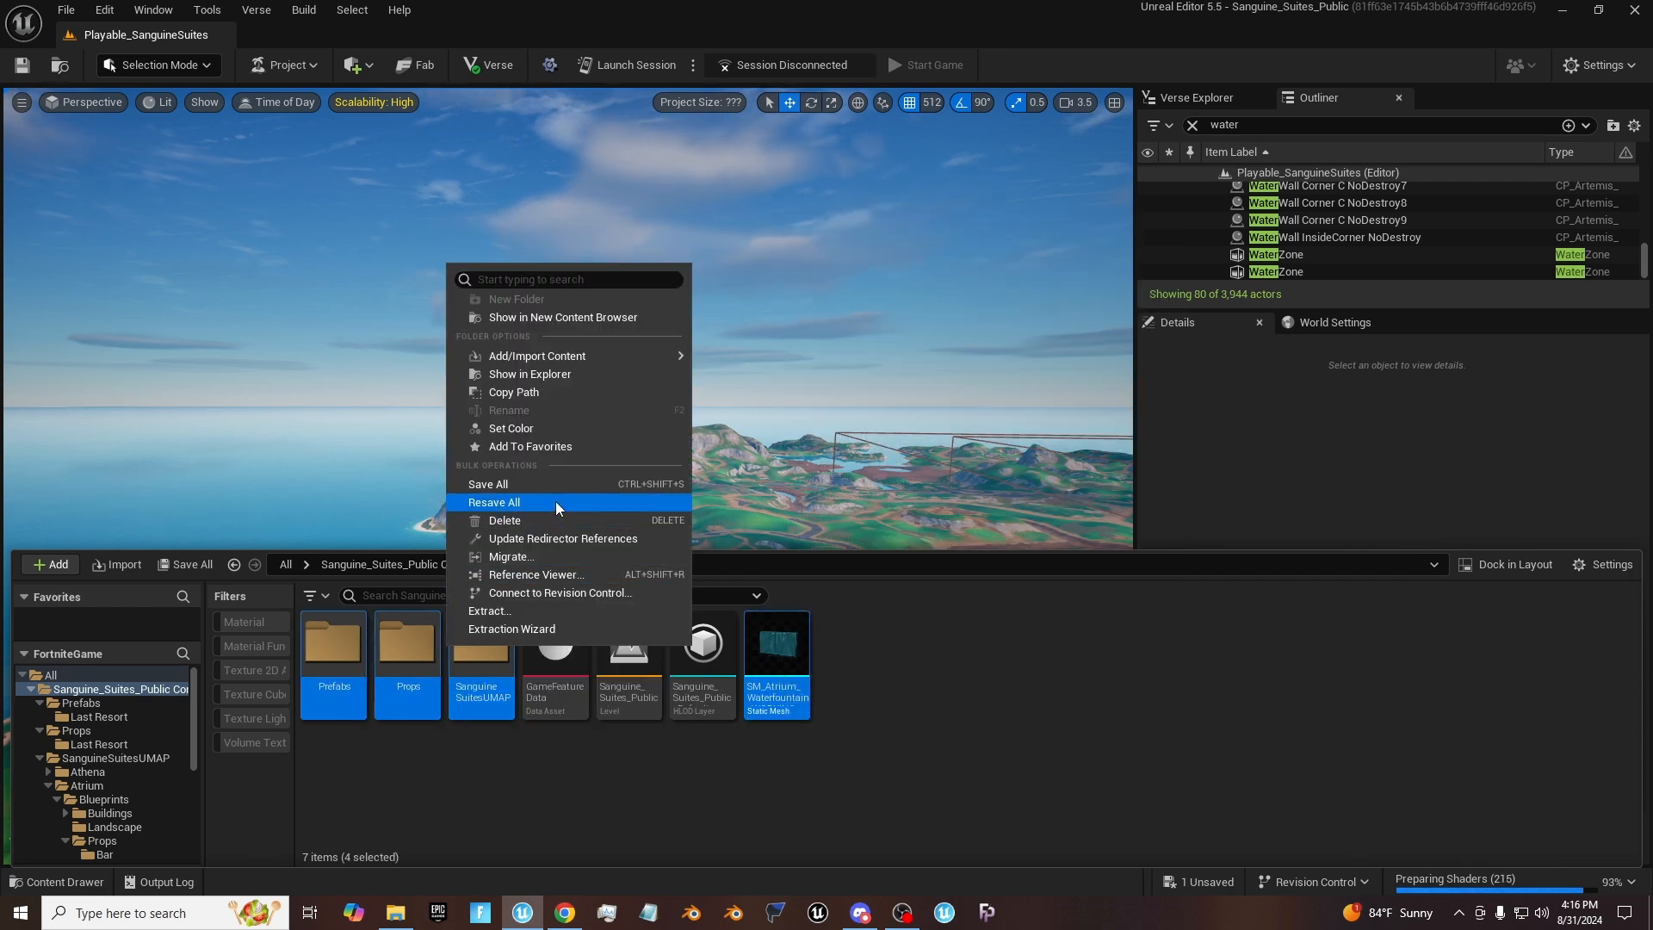
pyautogui.click(525, 556)
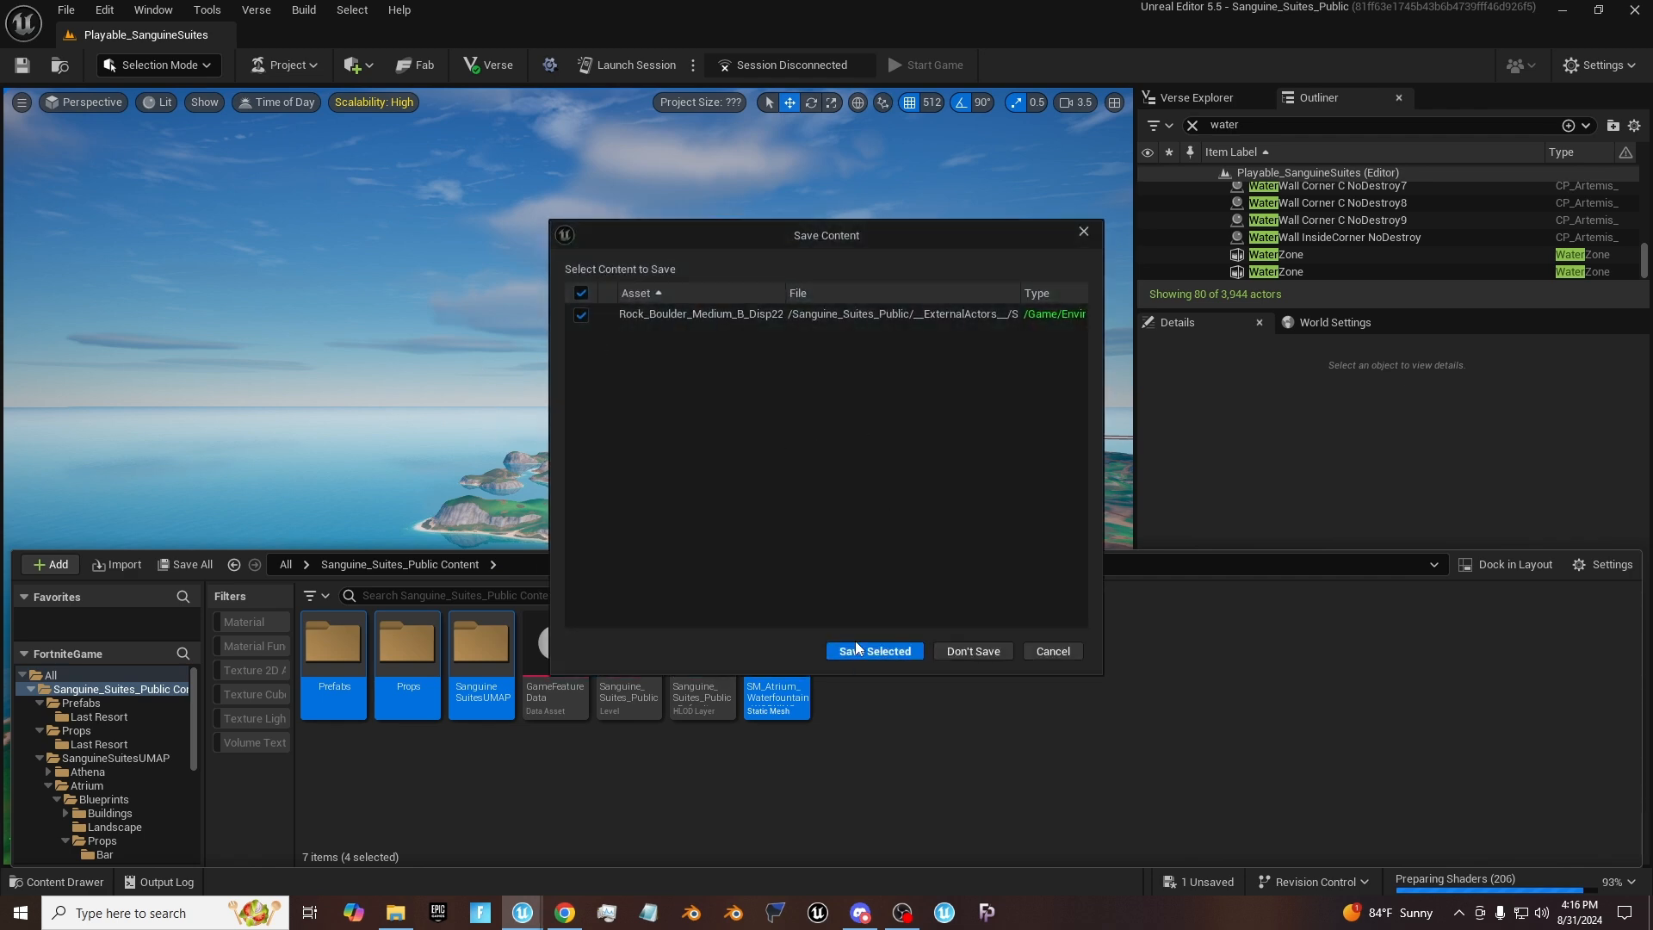
pyautogui.click(874, 651)
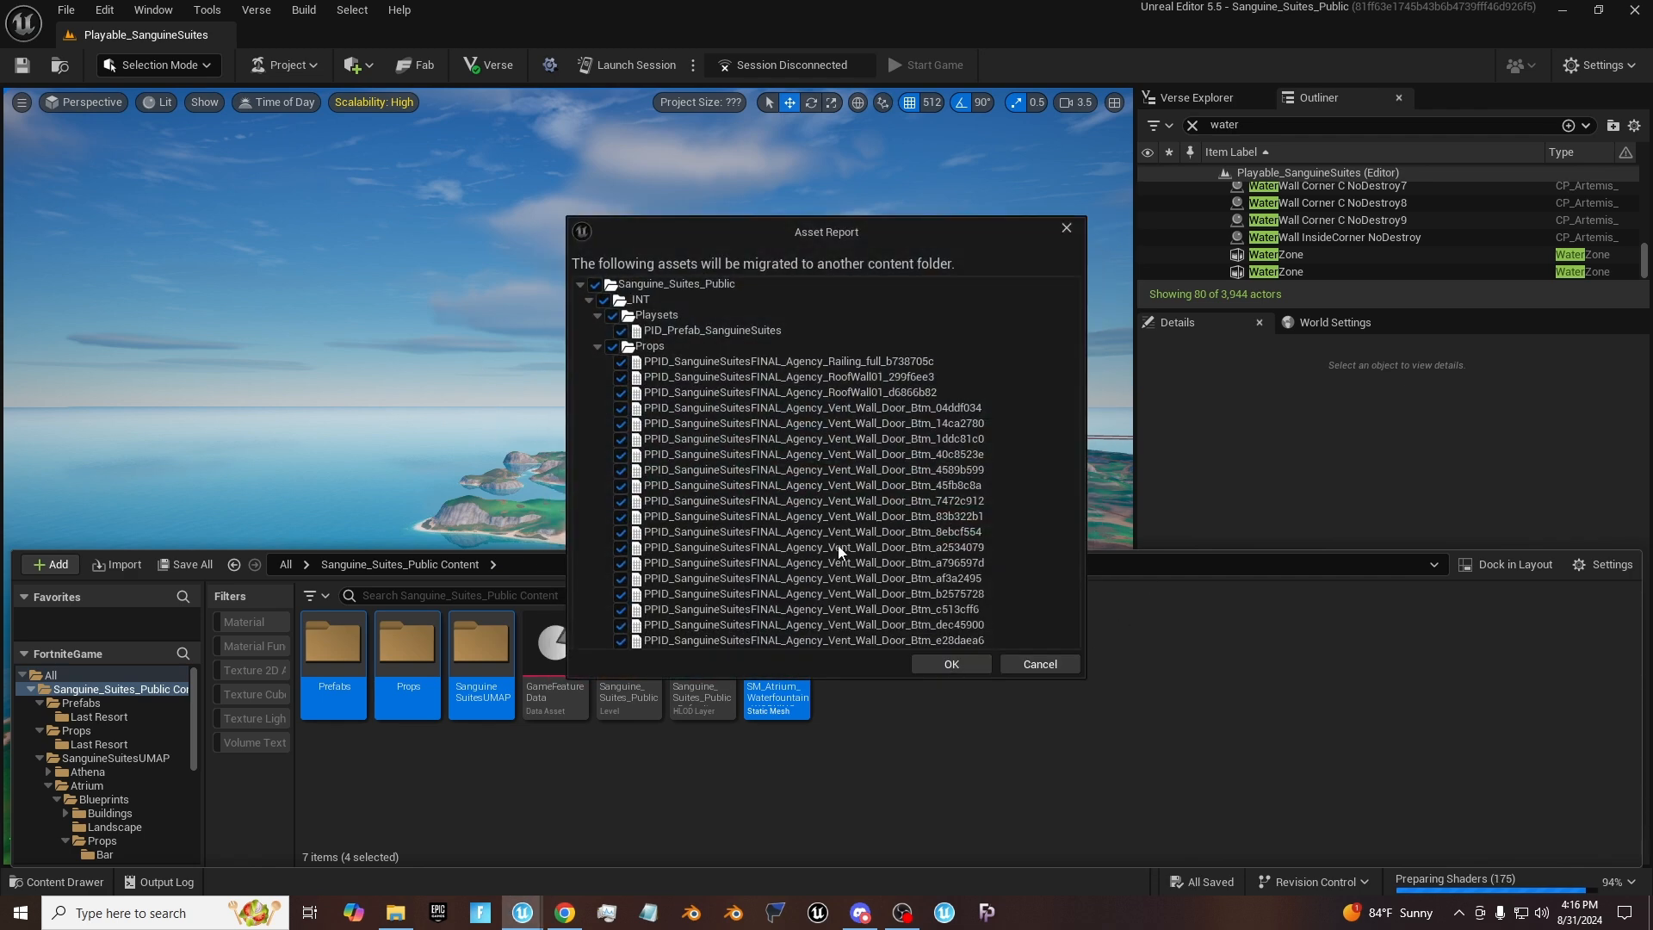
pyautogui.click(1039, 664)
# Step: Fly around the Sanguine Suites estate to view its driveway, terraces and beach side, and descend to the access road
pyautogui.press('w')
pyautogui.moveTo(541, 750); pyautogui.dragTo(1068, 783, button='right')
pyautogui.moveTo(573, 682); pyautogui.dragTo(809, 672, button='right')
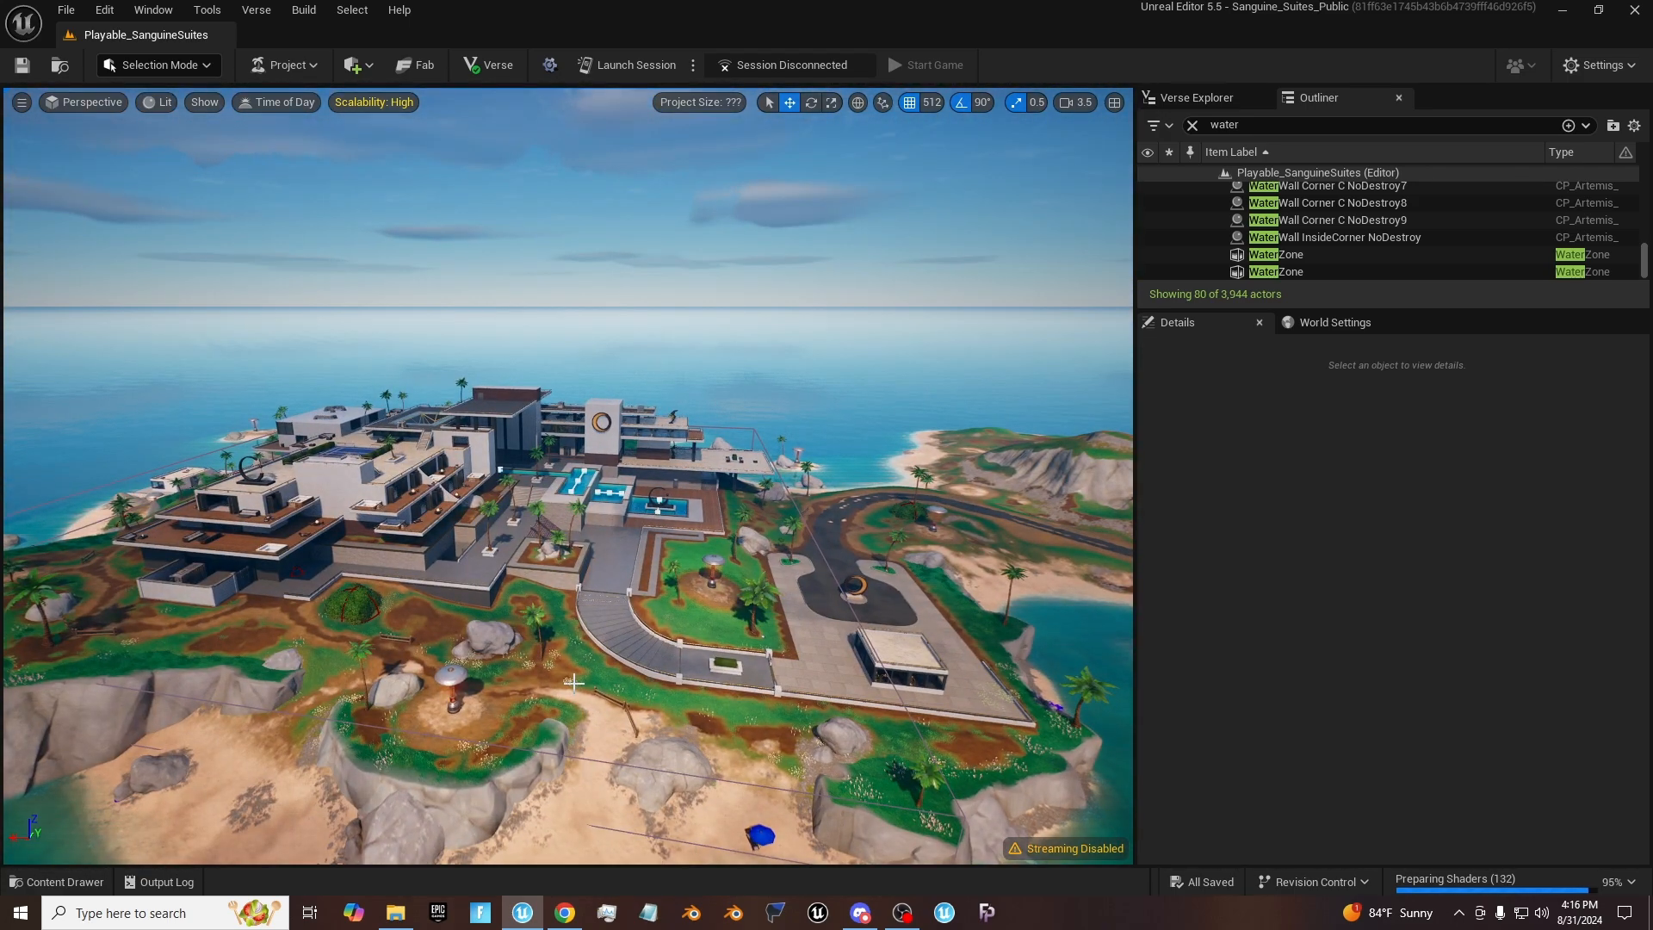
pyautogui.press('w')
pyautogui.moveTo(618, 664); pyautogui.dragTo(301, 603, button='right')
pyautogui.press('w')
pyautogui.press('s')
pyautogui.press('d')
pyautogui.moveTo(714, 628); pyautogui.dragTo(656, 644, button='right')
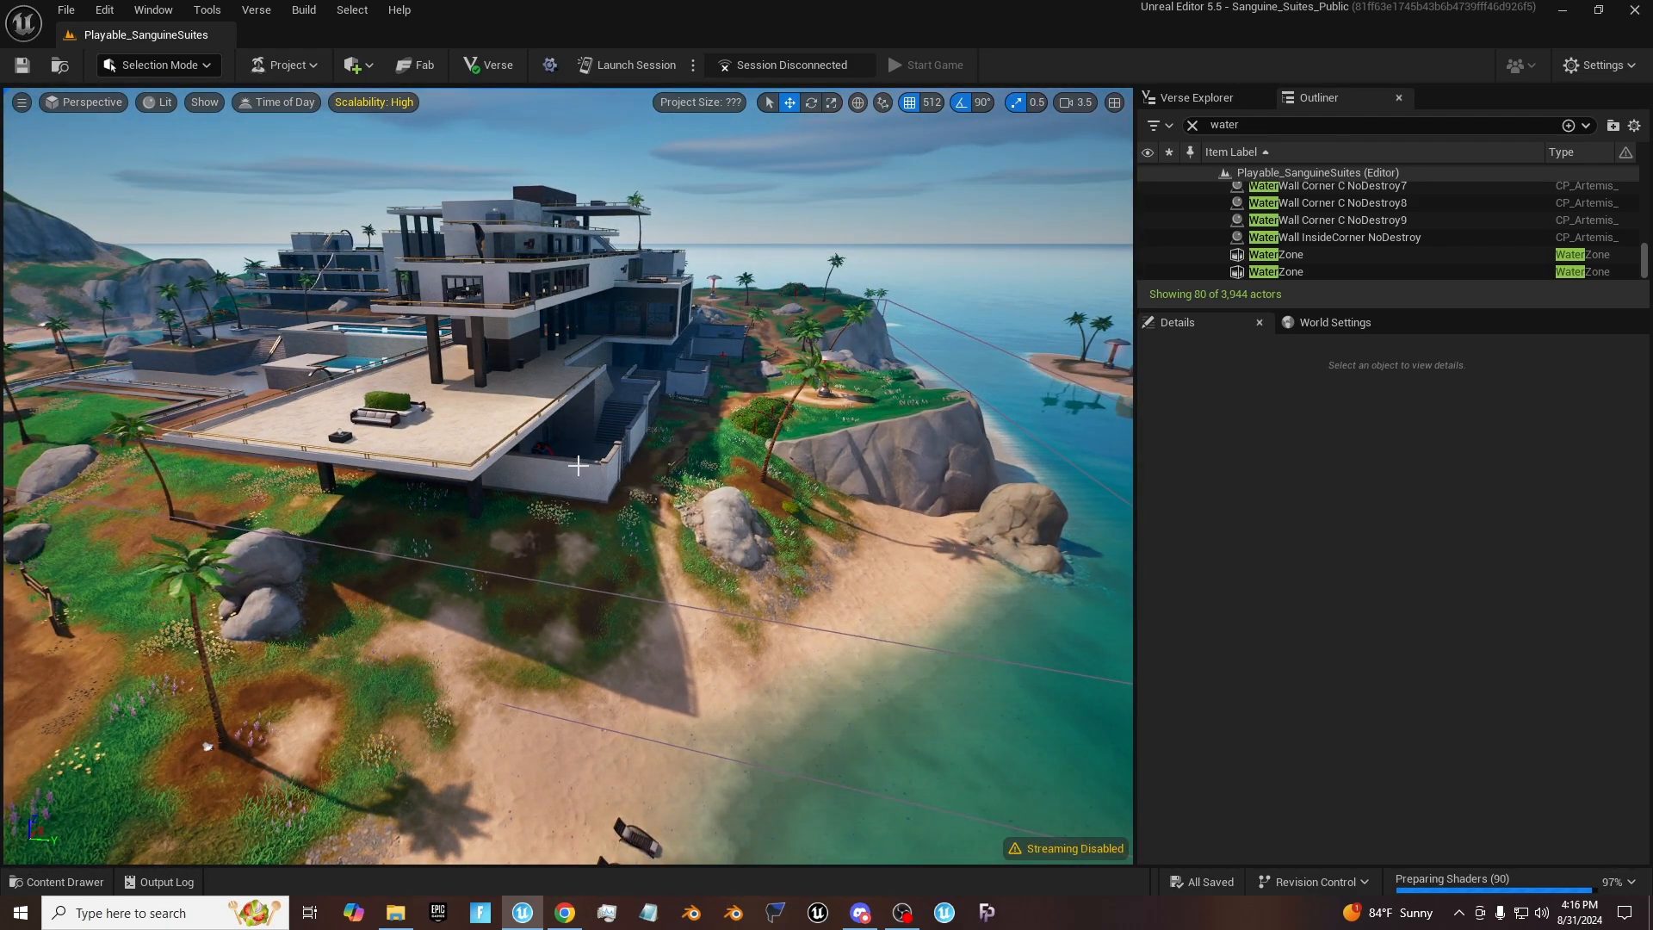
pyautogui.press('w')
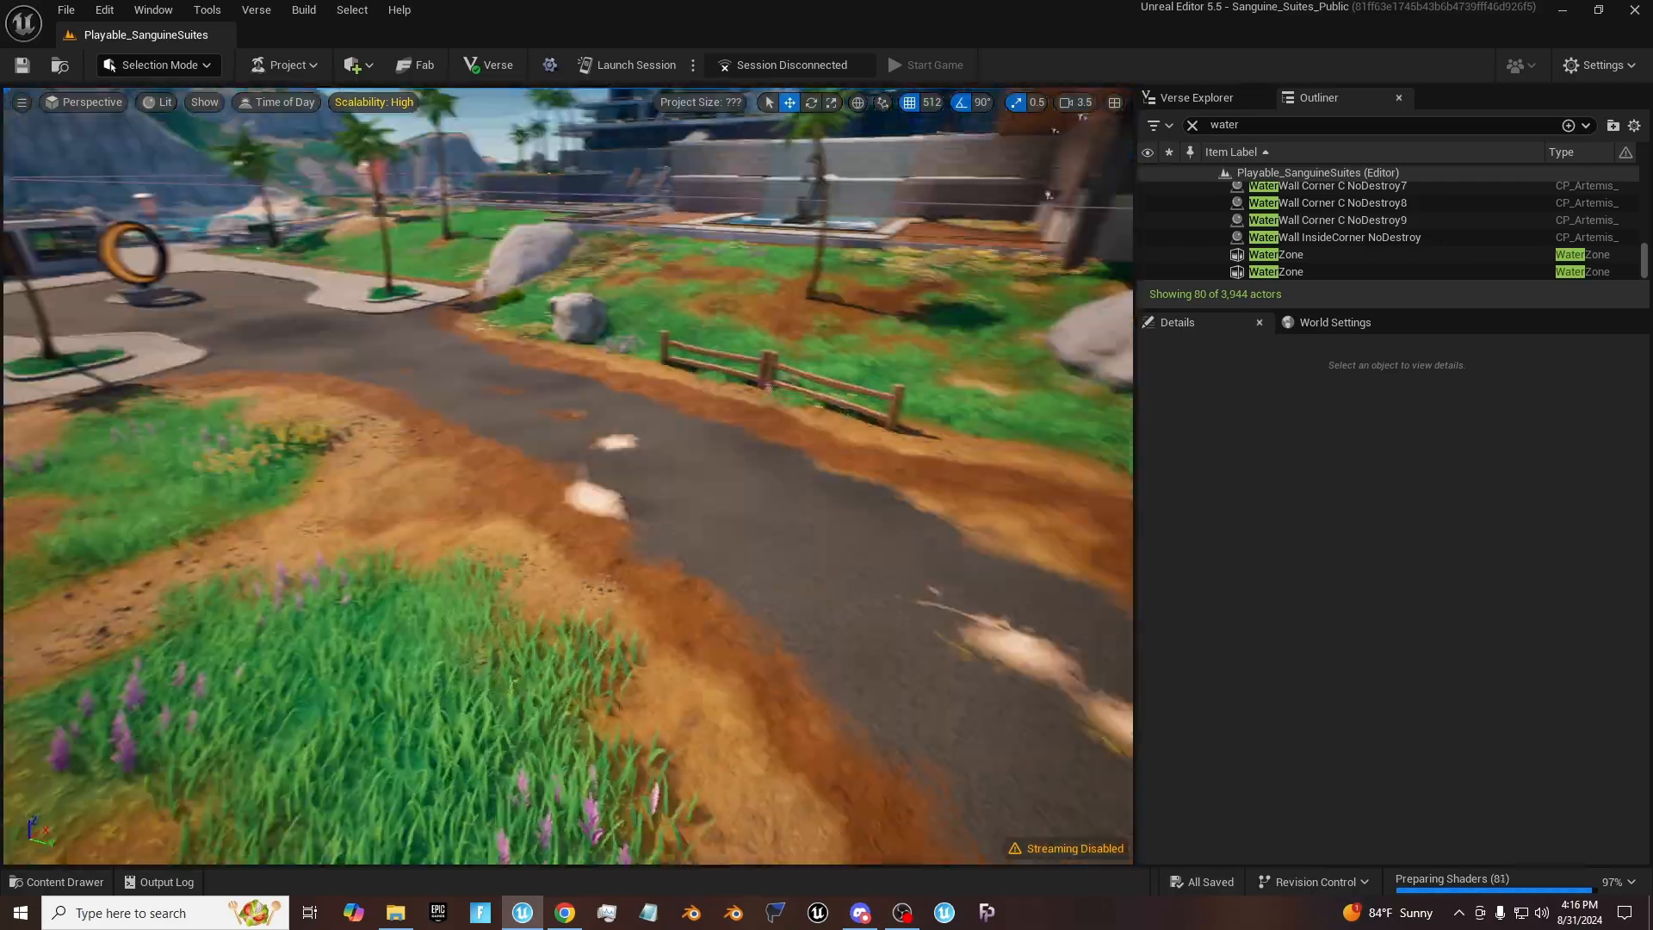